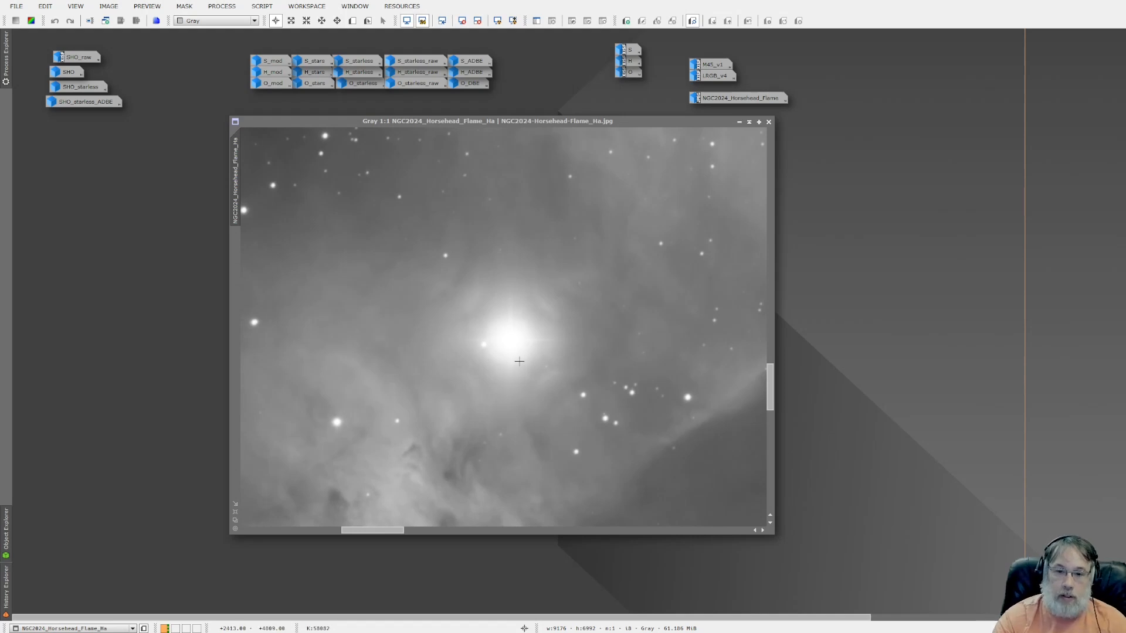
# Step: Examine the bright star halos in the Ha Horsehead image and in the colour NGC2024_Horsehead_Flame image, minimizing each image after viewing
pyautogui.scroll(-1, 522, 375)
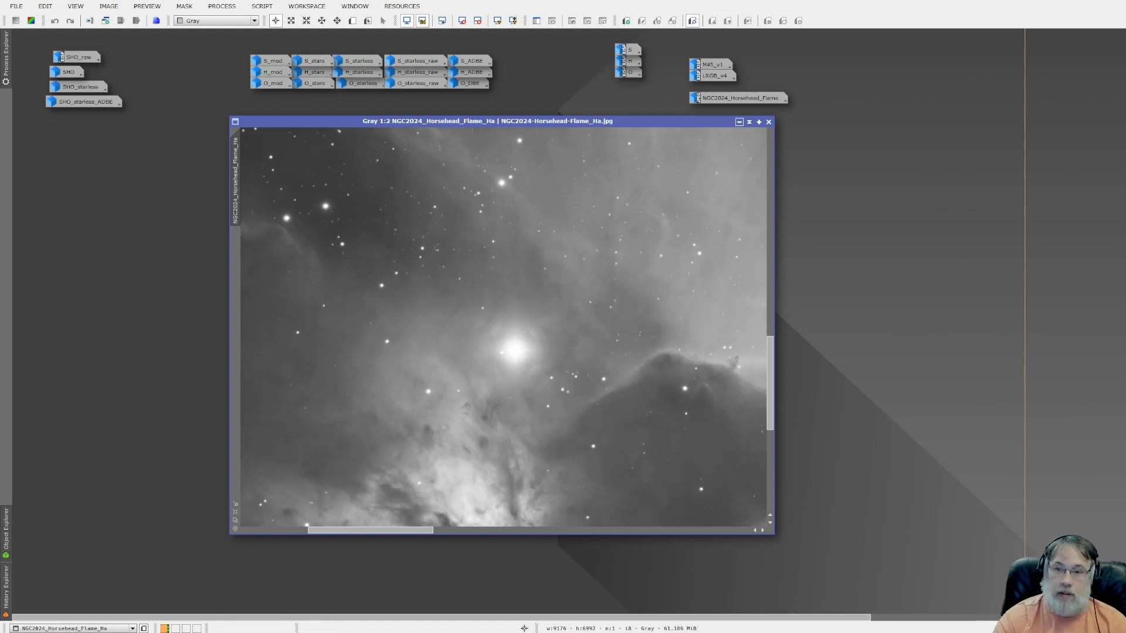
pyautogui.click(739, 122)
pyautogui.doubleClick(733, 98)
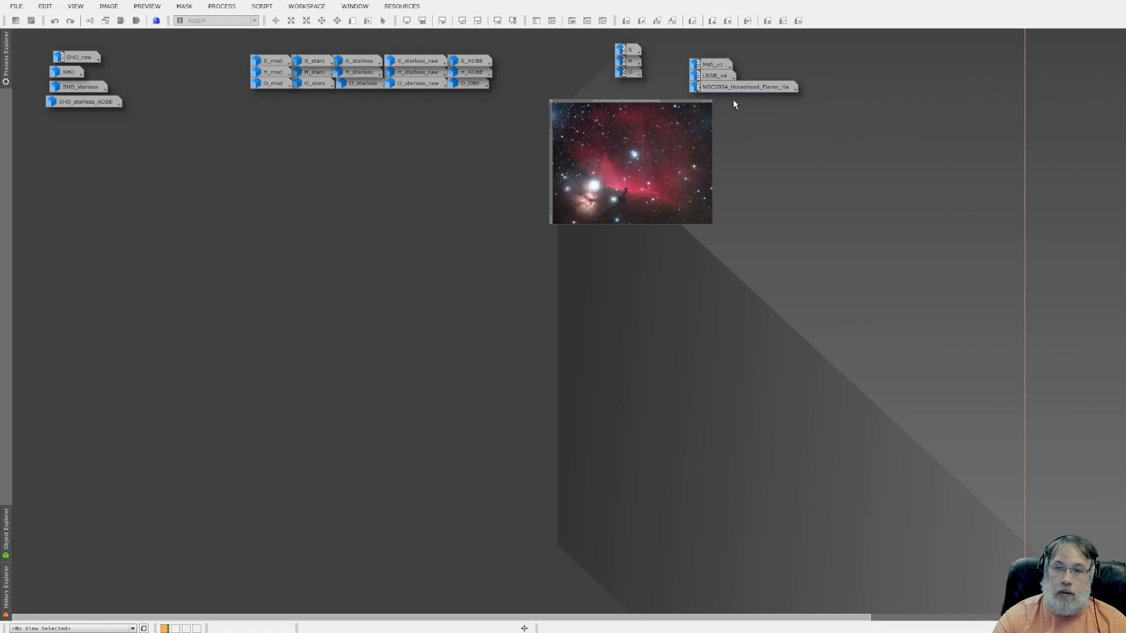
pyautogui.scroll(5, 381, 417)
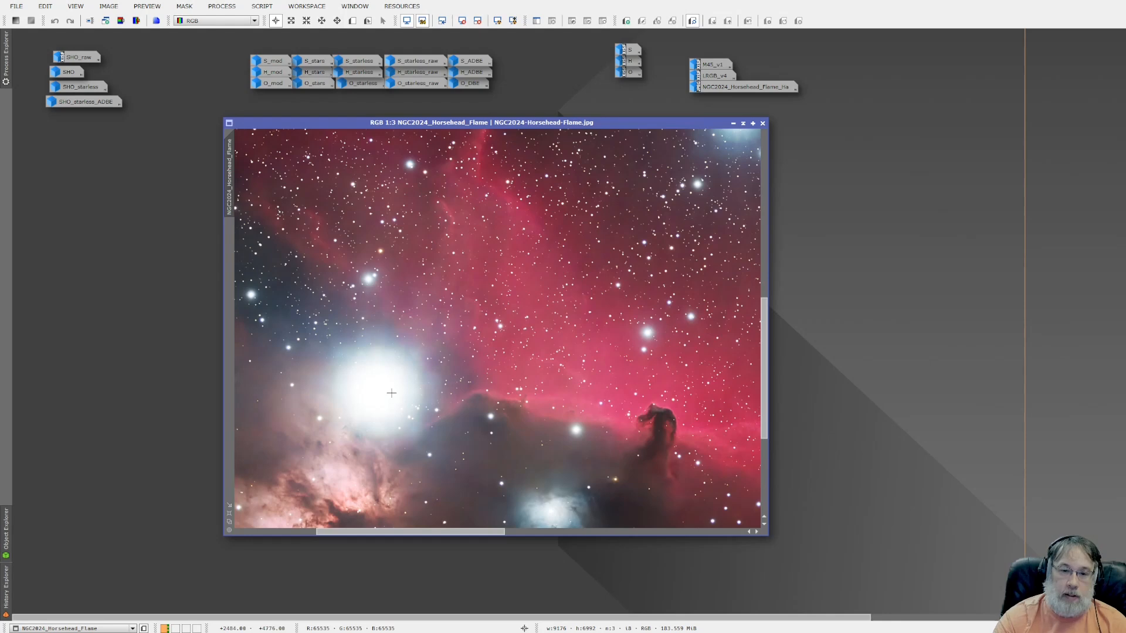
pyautogui.scroll(-1, 392, 393)
pyautogui.scroll(1, 390, 394)
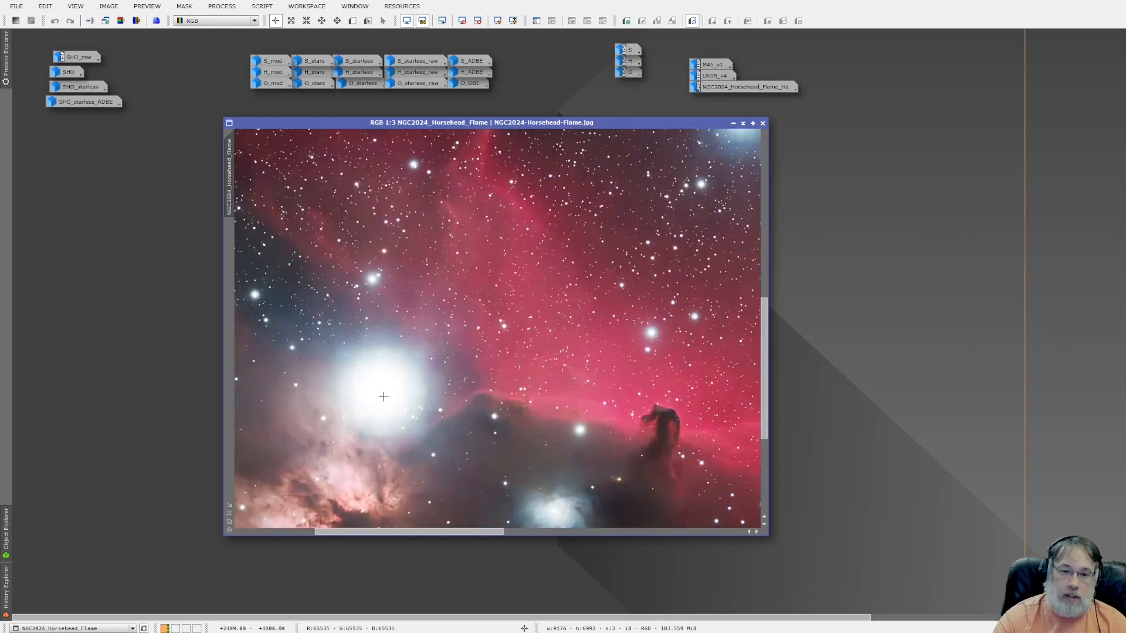
pyautogui.scroll(-5, 393, 389)
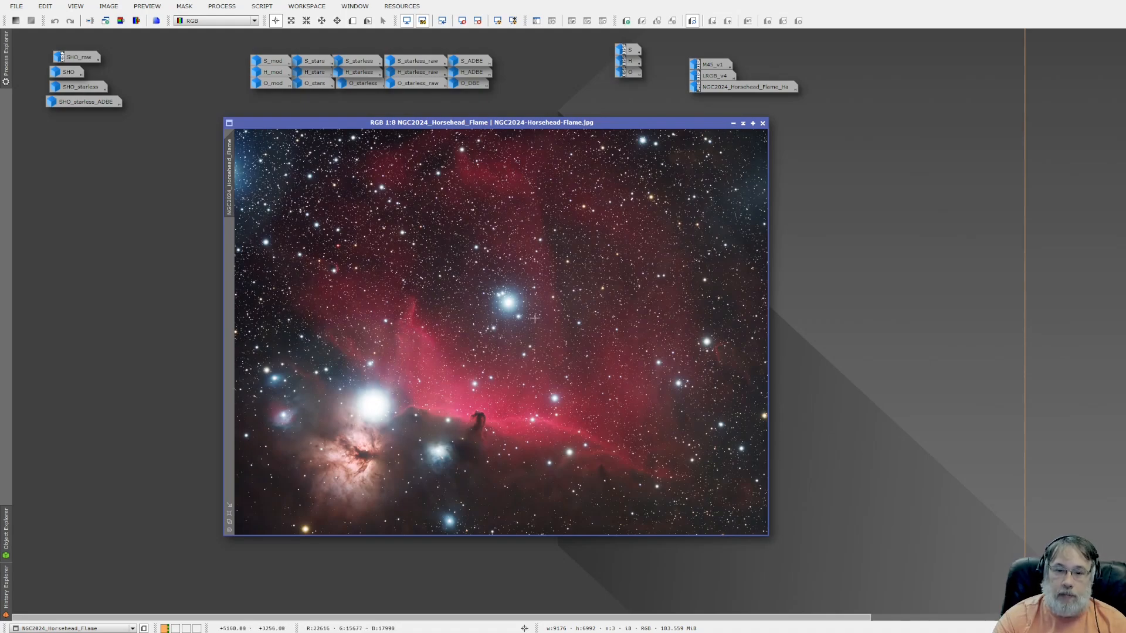
pyautogui.scroll(2, 508, 306)
pyautogui.scroll(5, 508, 306)
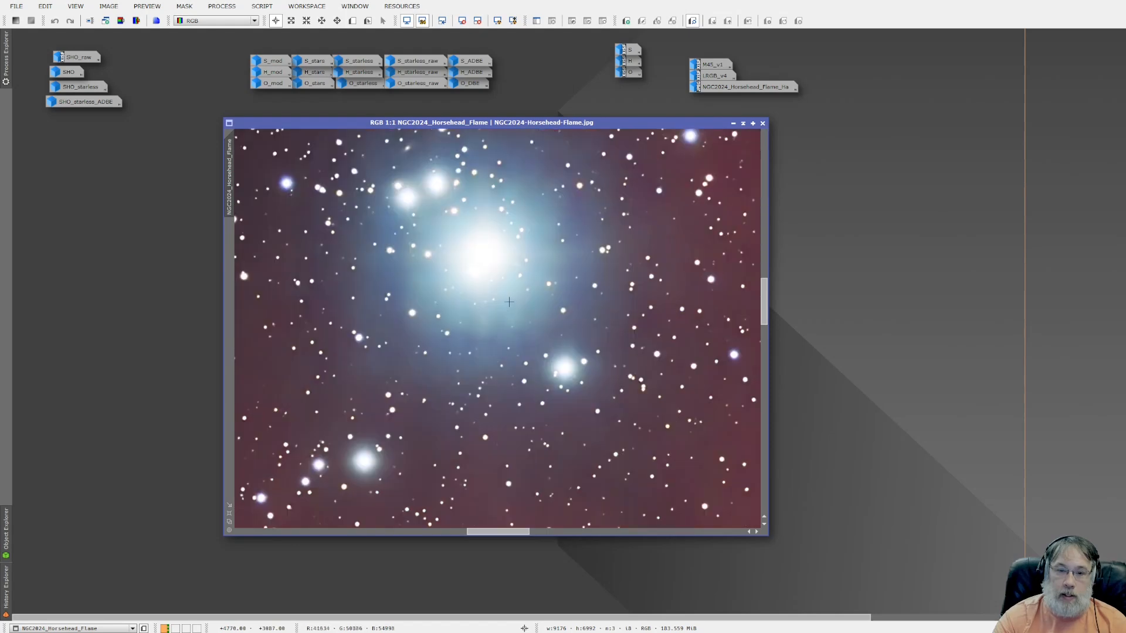
pyautogui.scroll(-6, 537, 267)
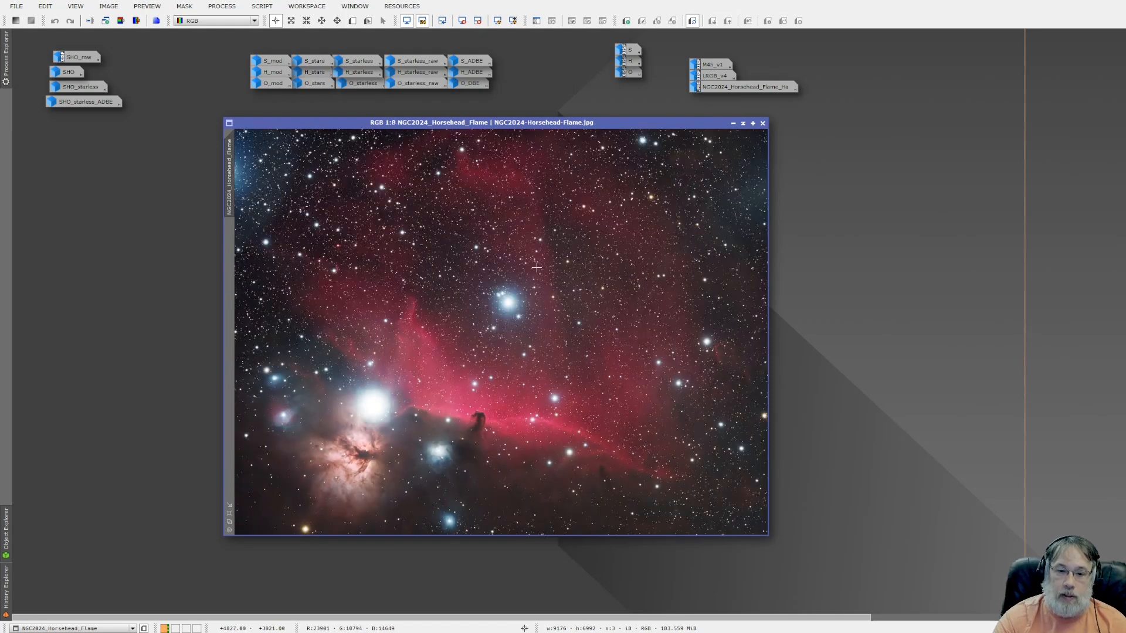
pyautogui.click(733, 123)
# Step: Open the M45_v1 image, inspect the halo around its bright orange star up close, and minimize it
pyautogui.doubleClick(715, 68)
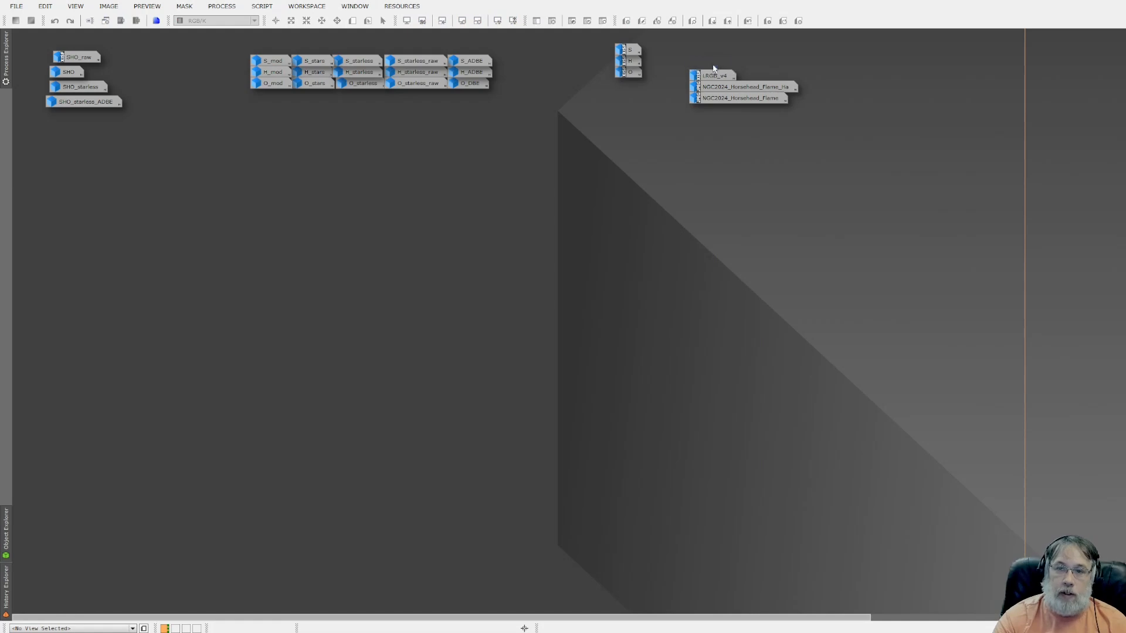
pyautogui.moveTo(778, 152); pyautogui.dragTo(538, 148)
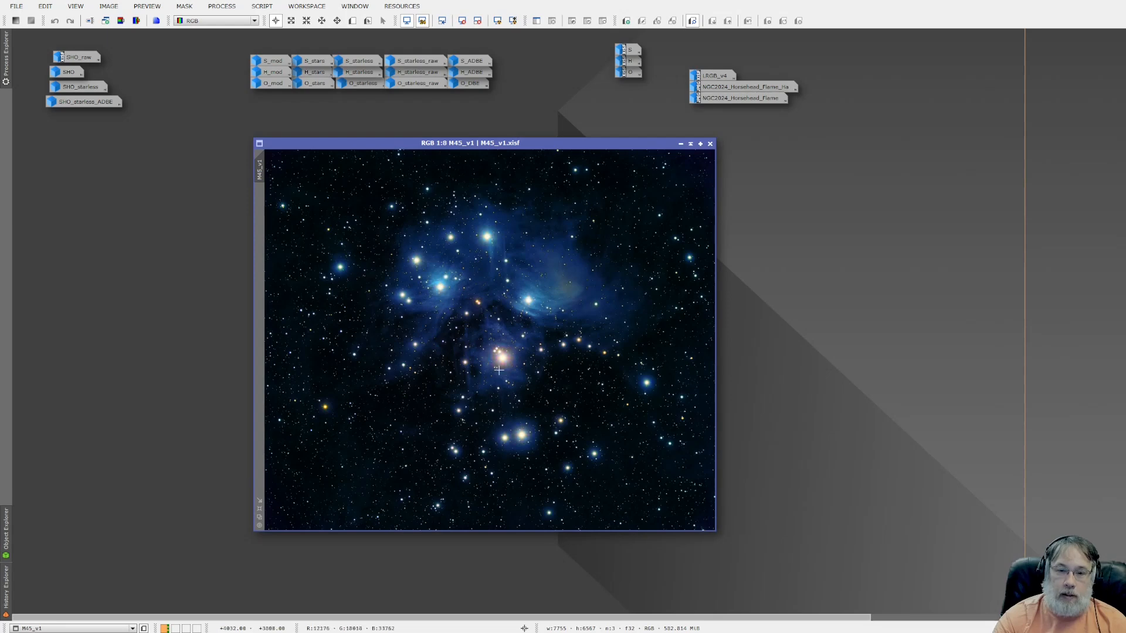
pyautogui.scroll(4, 500, 368)
pyautogui.scroll(2, 515, 342)
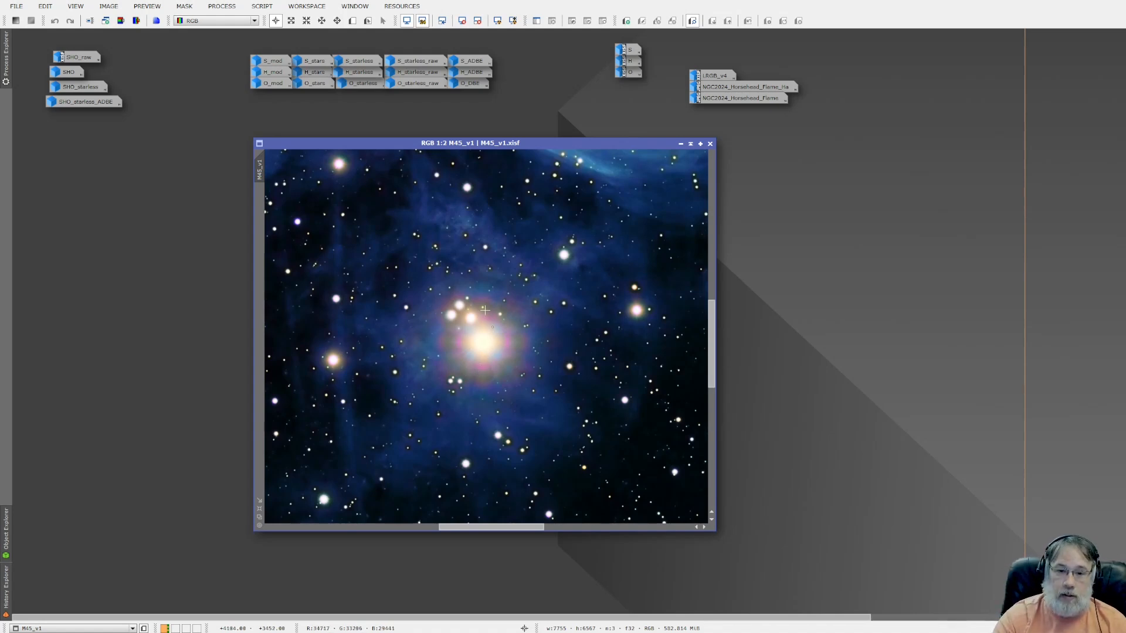
pyautogui.scroll(-5, 492, 347)
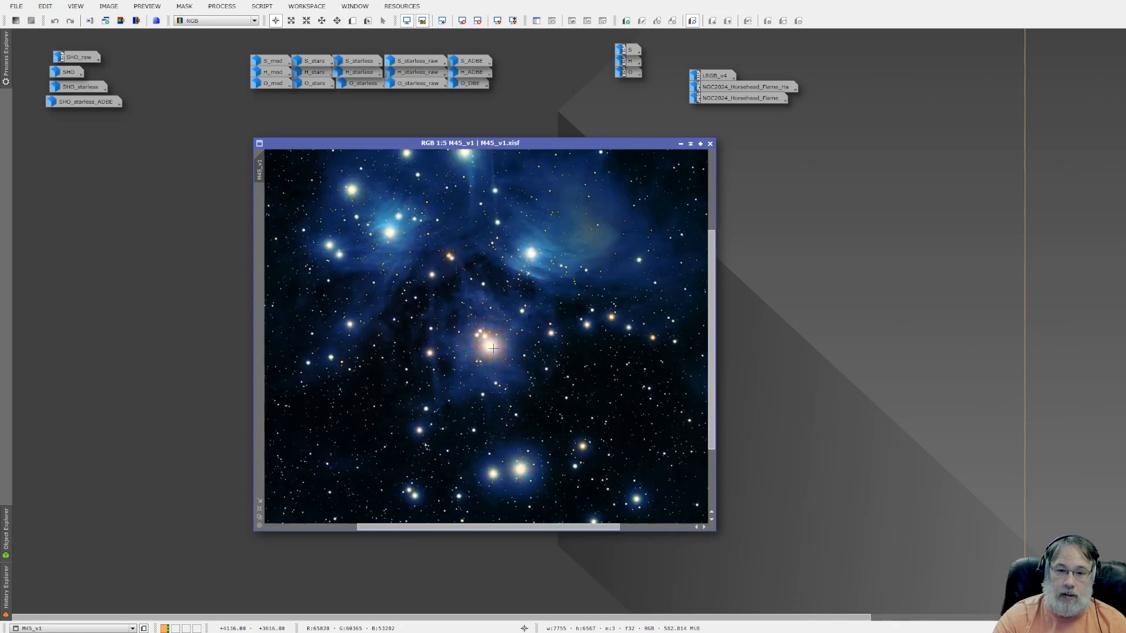
pyautogui.click(680, 143)
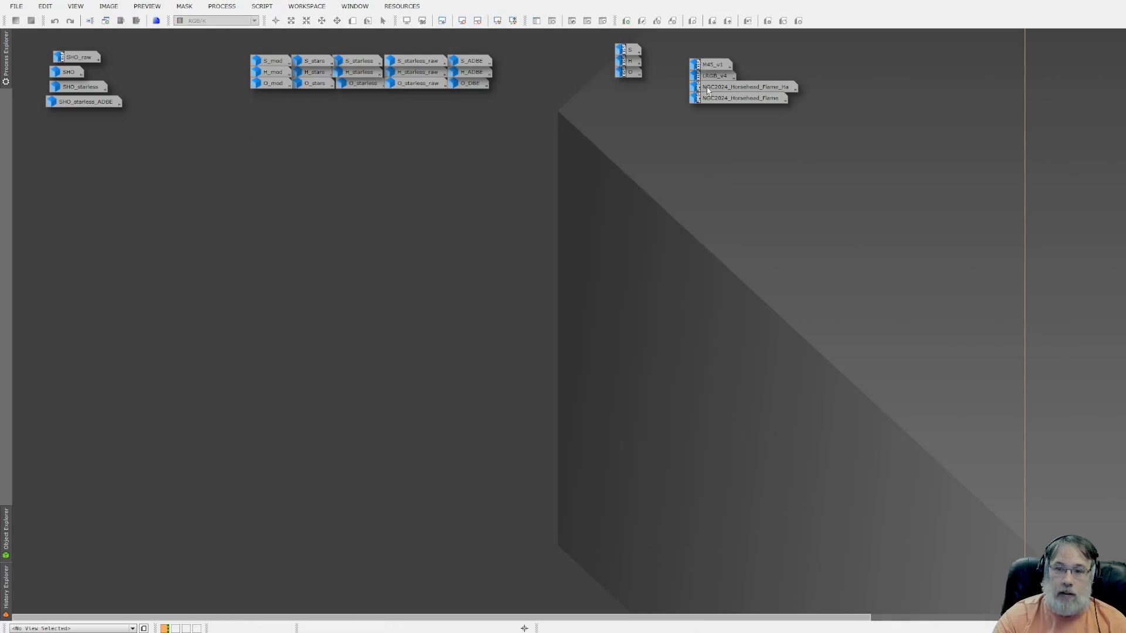
# Step: Open the LRGB_v4 image, inspect the same bright star and surrounding nebulosity up close, and minimize it
pyautogui.doubleClick(712, 75)
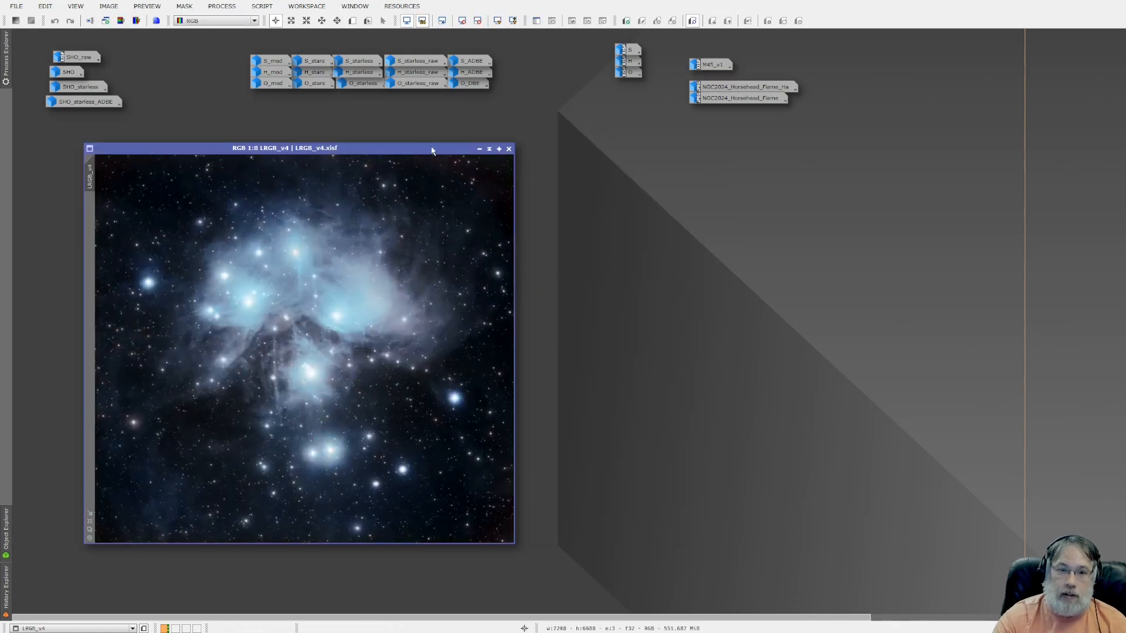
pyautogui.moveTo(431, 151); pyautogui.dragTo(618, 138)
pyautogui.scroll(1, 503, 367)
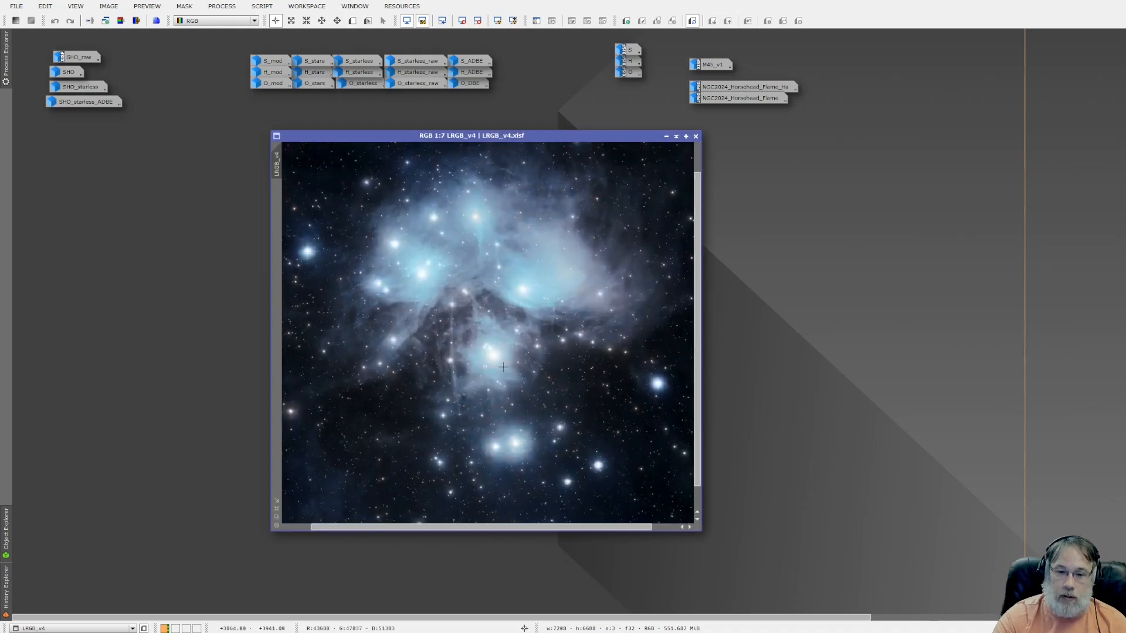
pyautogui.scroll(5, 503, 367)
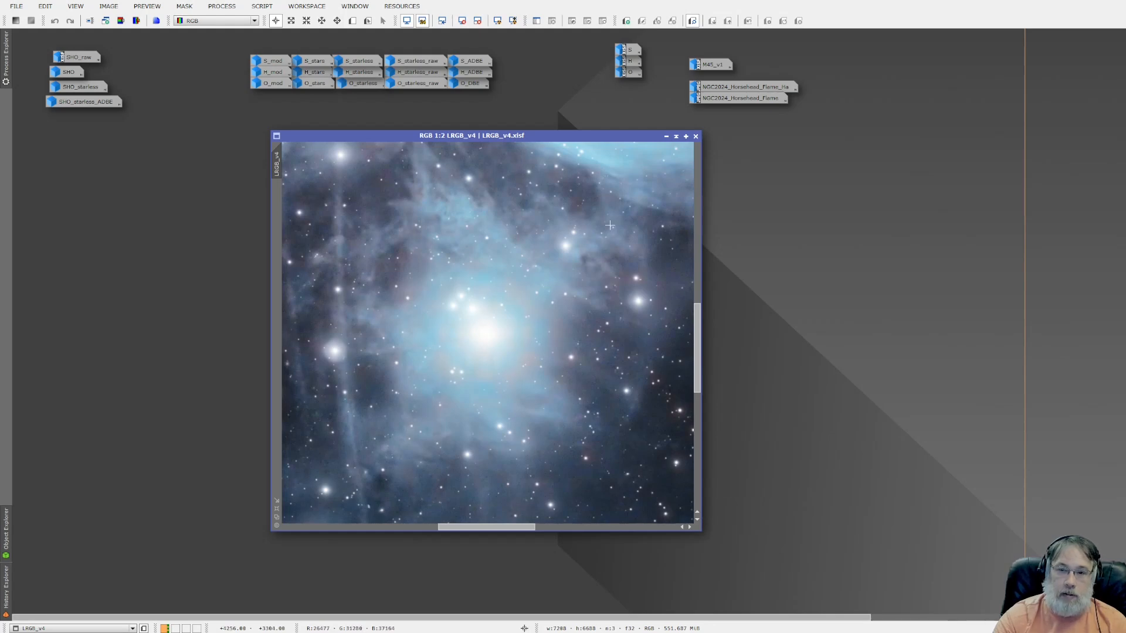
pyautogui.scroll(-6, 631, 242)
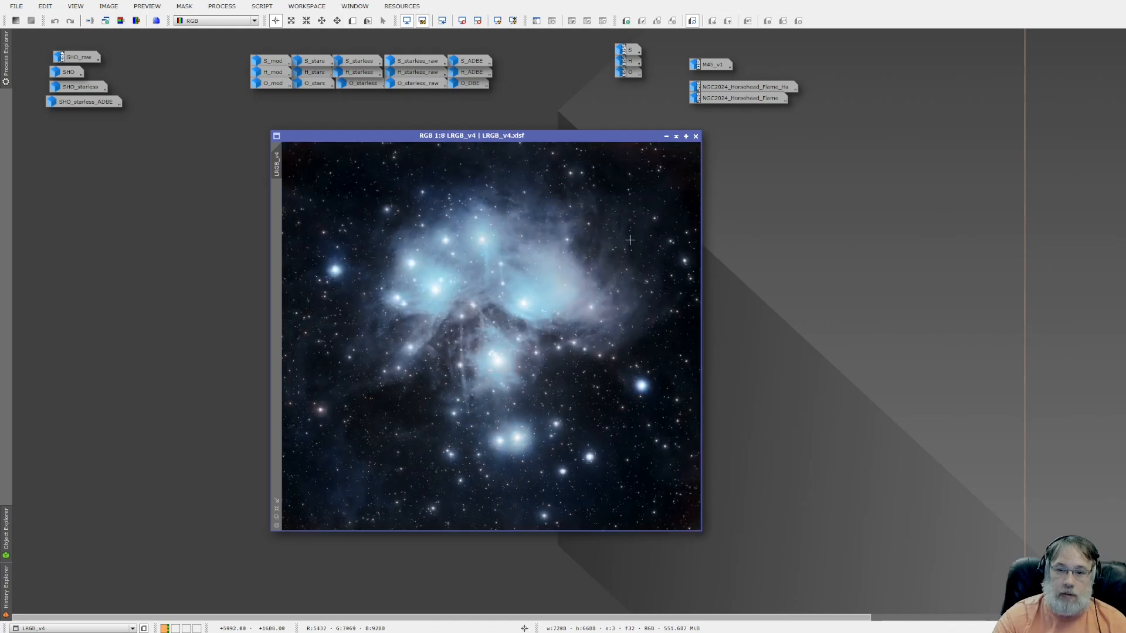
pyautogui.click(666, 136)
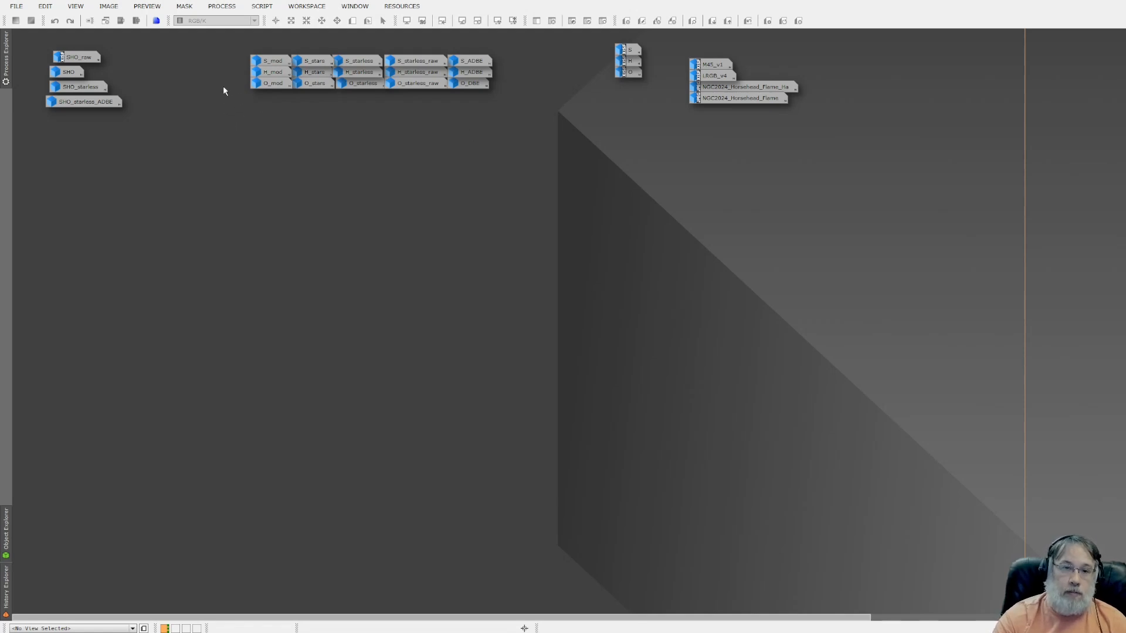
pyautogui.click(261, 6)
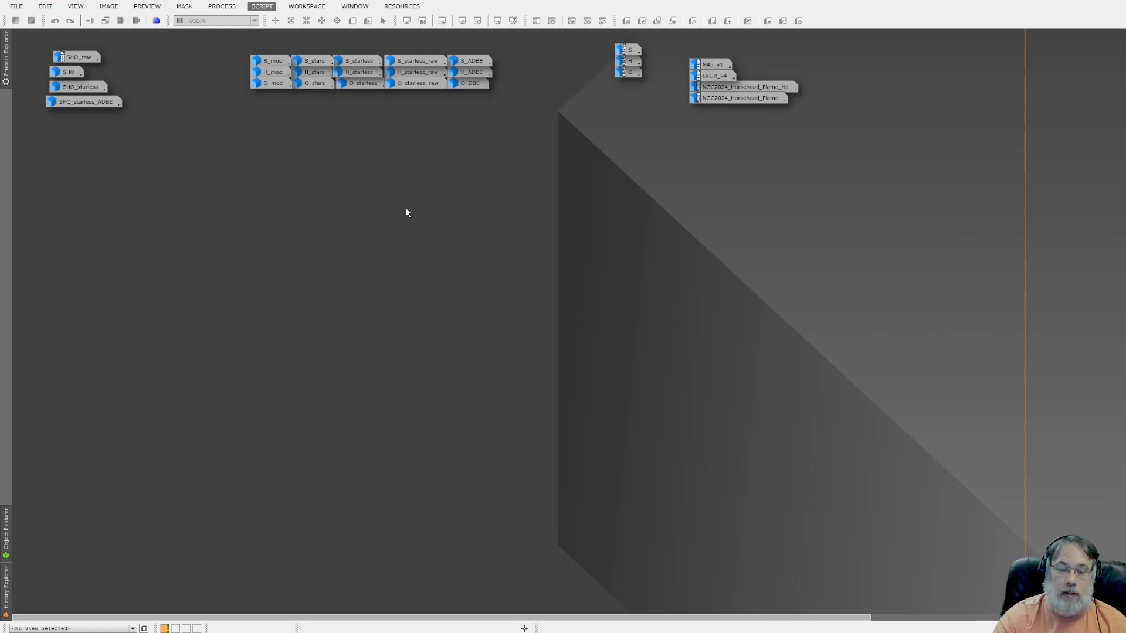
pyautogui.click(572, 207)
# Step: Open the S, H and O master images side by side
pyautogui.doubleClick(628, 49)
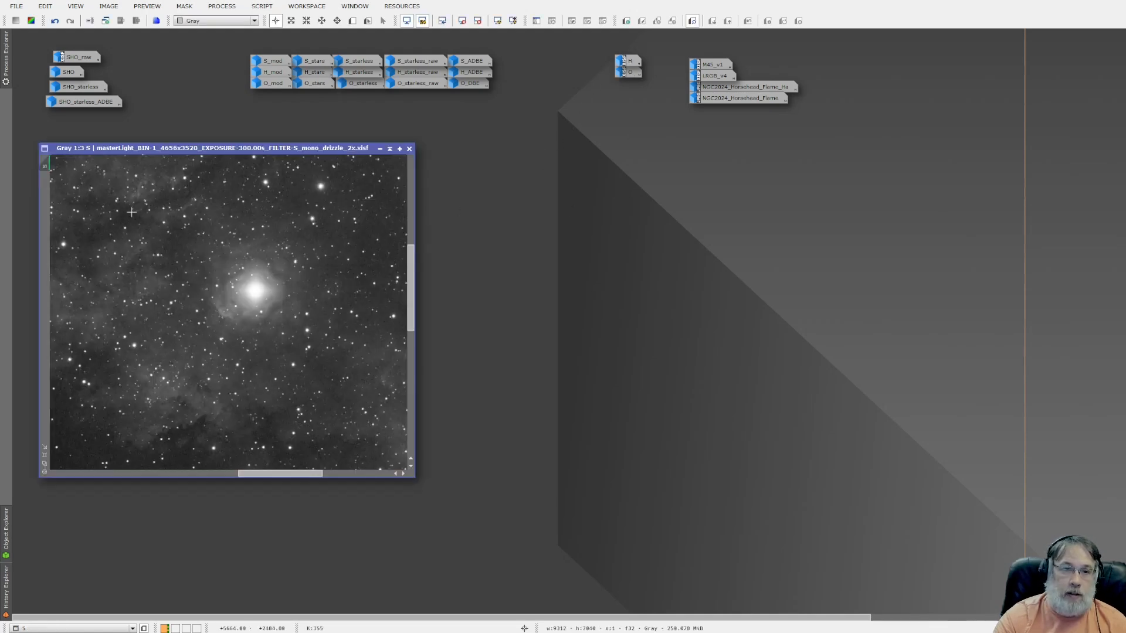
pyautogui.doubleClick(629, 60)
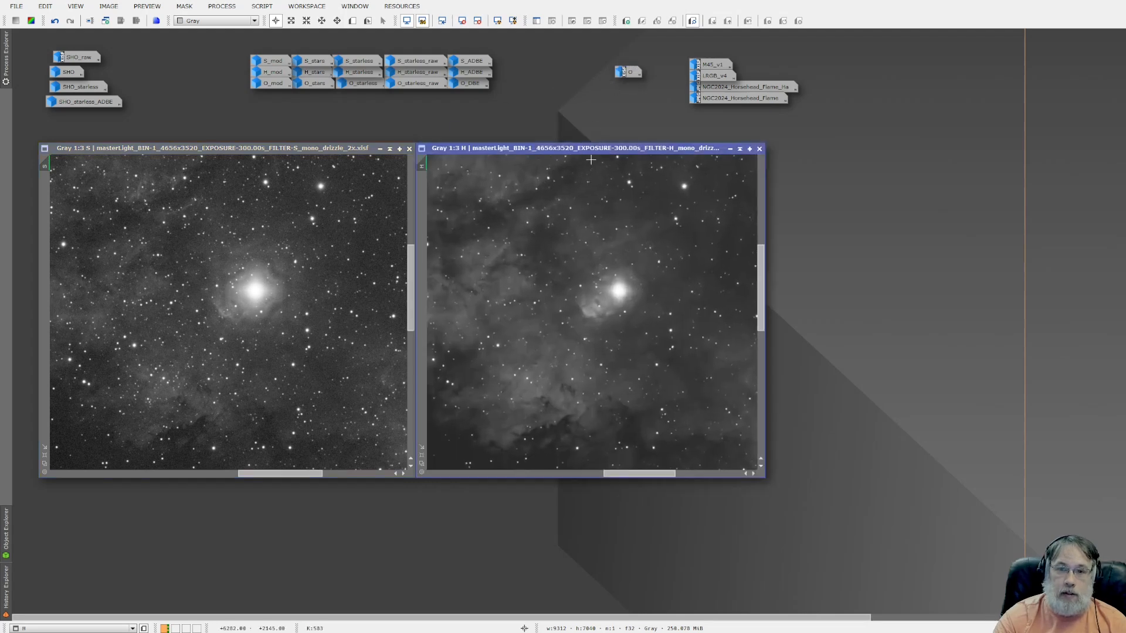
pyautogui.doubleClick(628, 73)
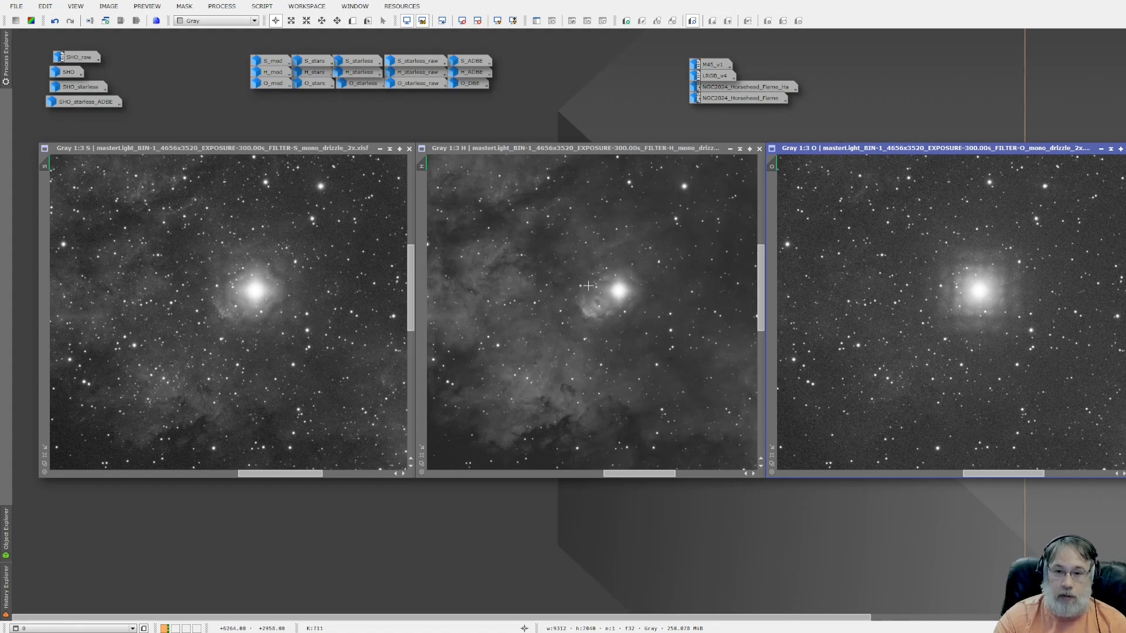
# Step: Link the S, H and O views so that their zoom and position around the bright star match
pyautogui.moveTo(963, 317); pyautogui.dragTo(962, 312)
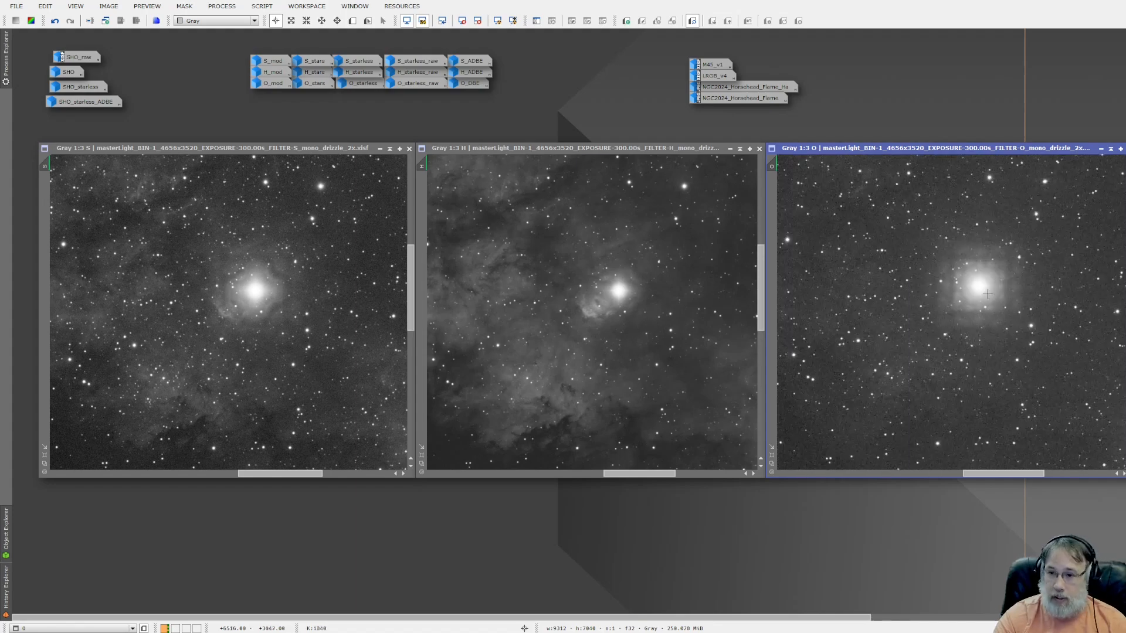
pyautogui.scroll(1, 618, 296)
pyautogui.scroll(1, 619, 296)
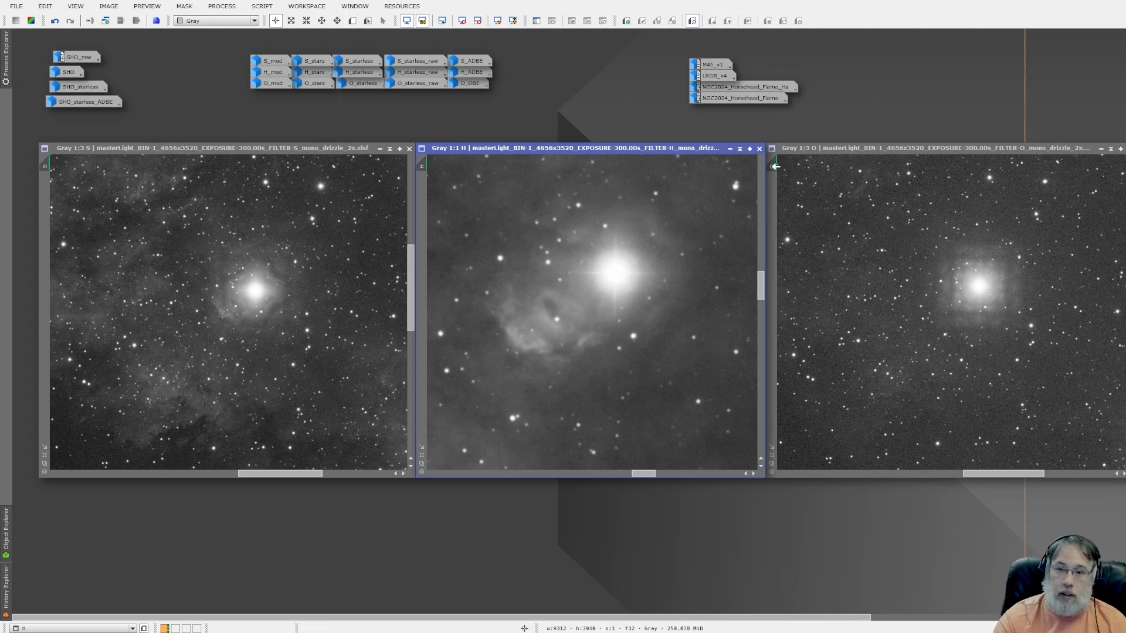
pyautogui.moveTo(424, 165); pyautogui.dragTo(428, 165)
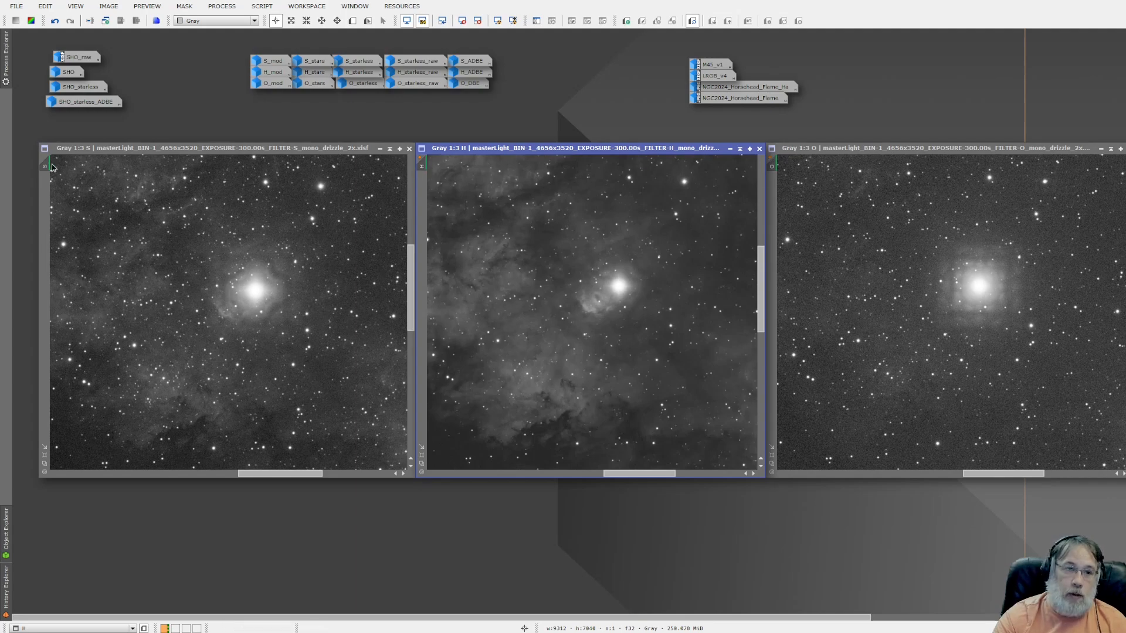
pyautogui.moveTo(46, 167); pyautogui.dragTo(46, 166)
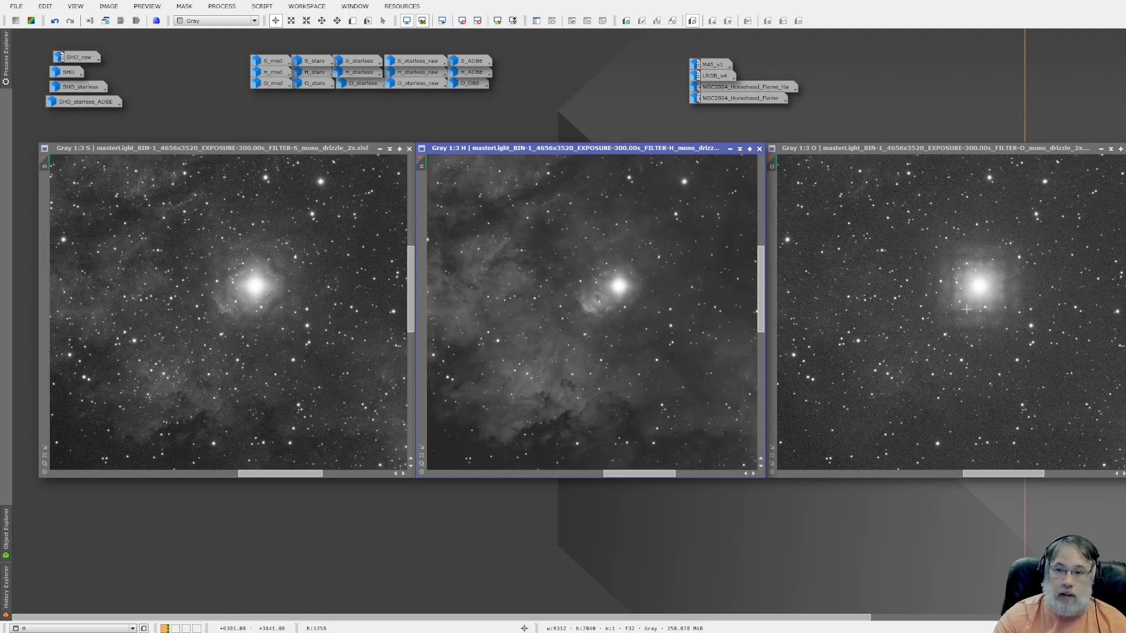
# Step: Compare the bright star's halo and nearby nebulosity at close range across the linked S, H and O images
pyautogui.scroll(2, 990, 273)
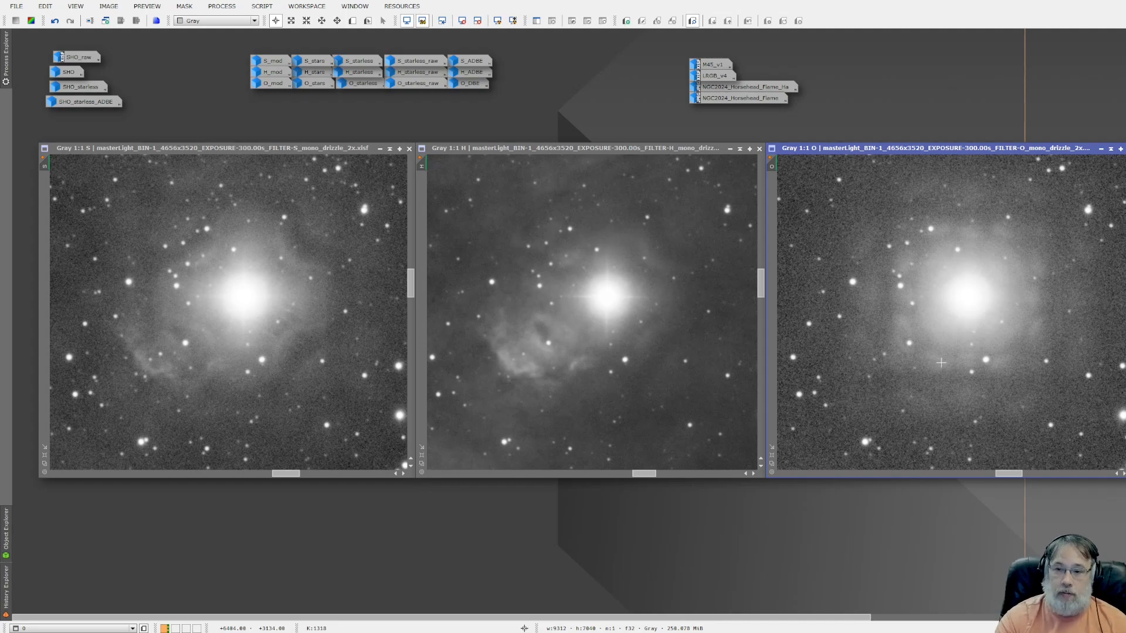
pyautogui.scroll(1, 916, 326)
pyautogui.scroll(-2, 913, 324)
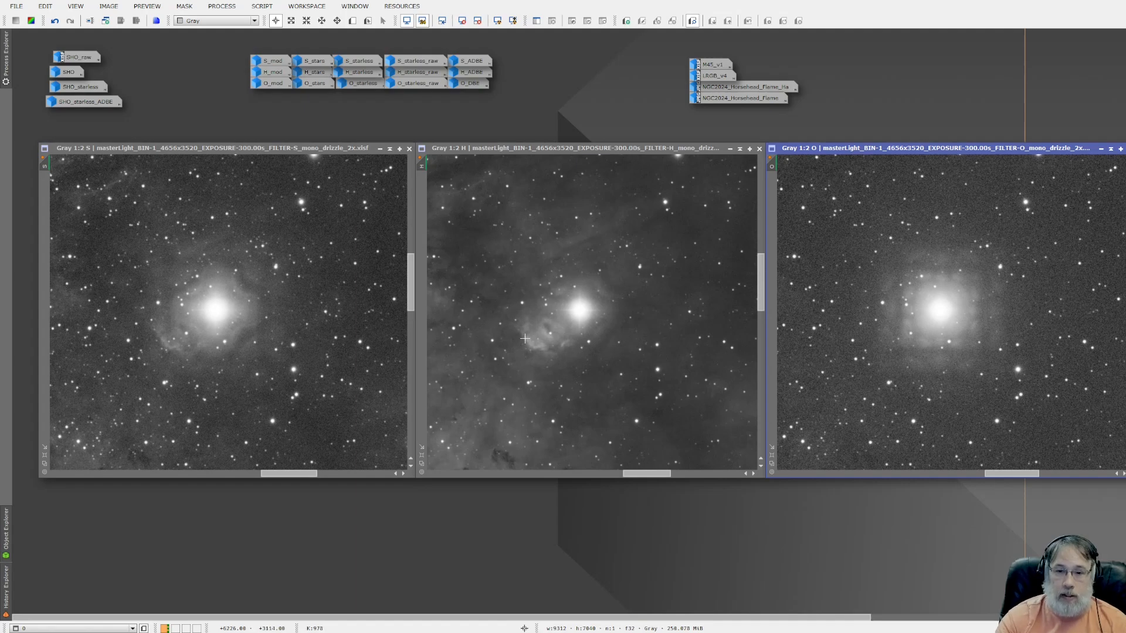
pyautogui.moveTo(551, 318); pyautogui.dragTo(549, 314)
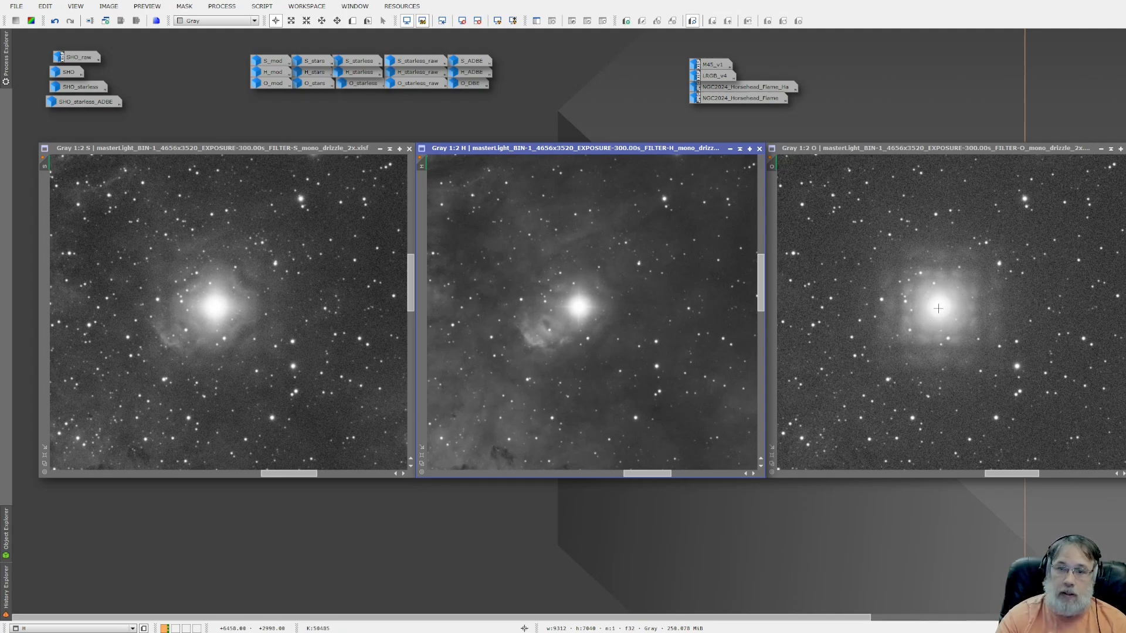
# Step: Minimize the O, H and S master images
pyautogui.click(1101, 148)
pyautogui.click(730, 148)
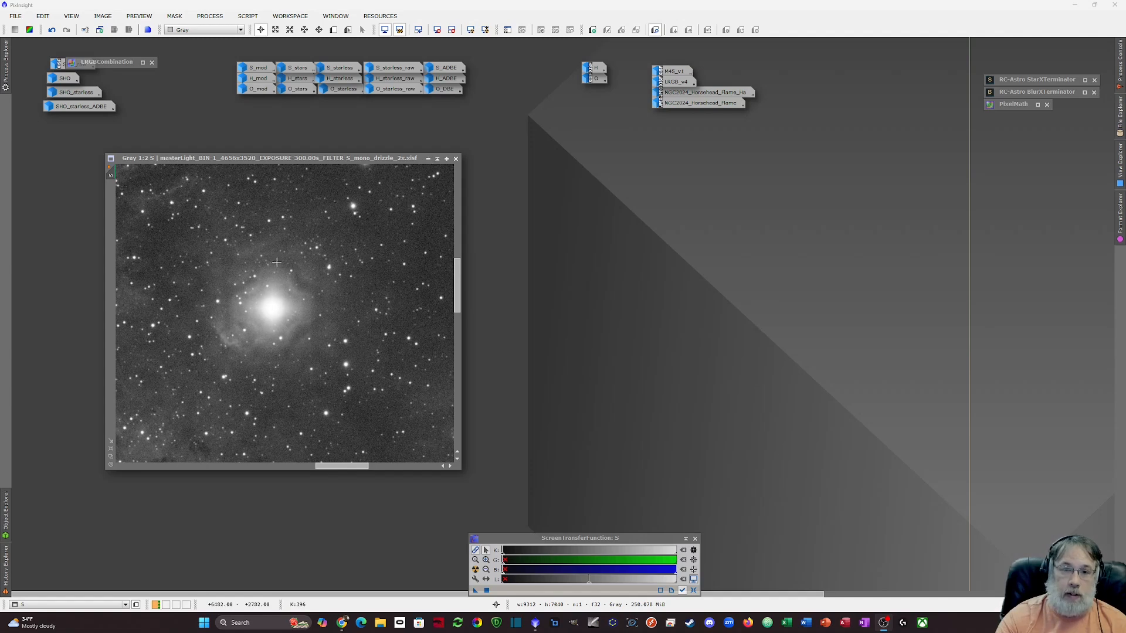
pyautogui.click(428, 159)
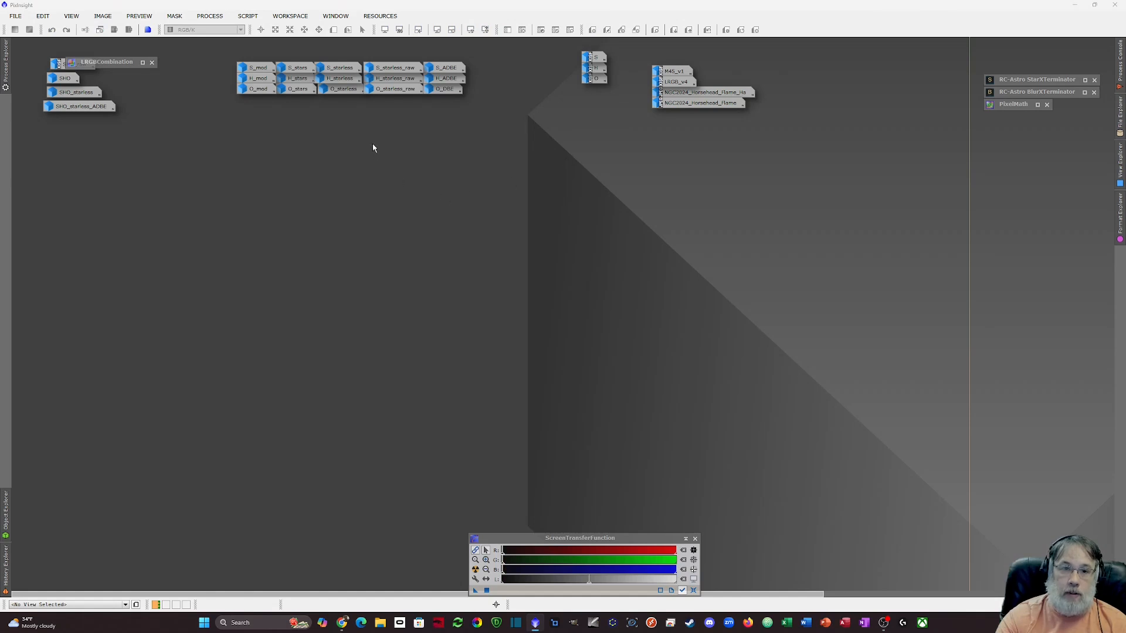
# Step: Review the RC-Astro StarXTerminator settings and collapse the tool again without running it
pyautogui.doubleClick(1018, 80)
pyautogui.moveTo(1084, 255); pyautogui.dragTo(653, 228)
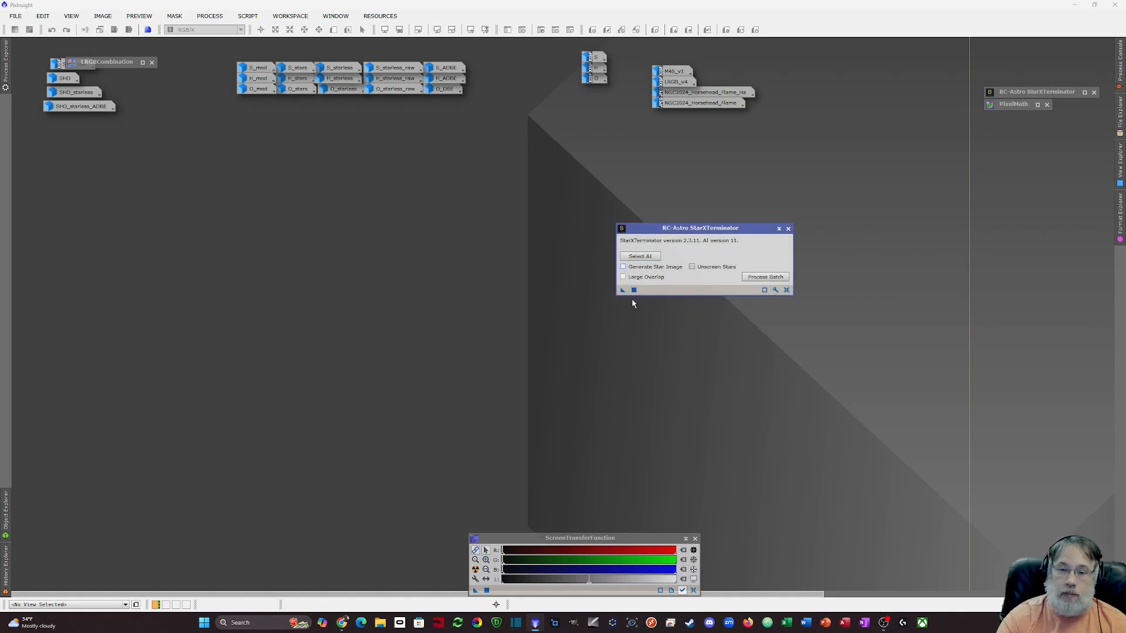
pyautogui.click(779, 228)
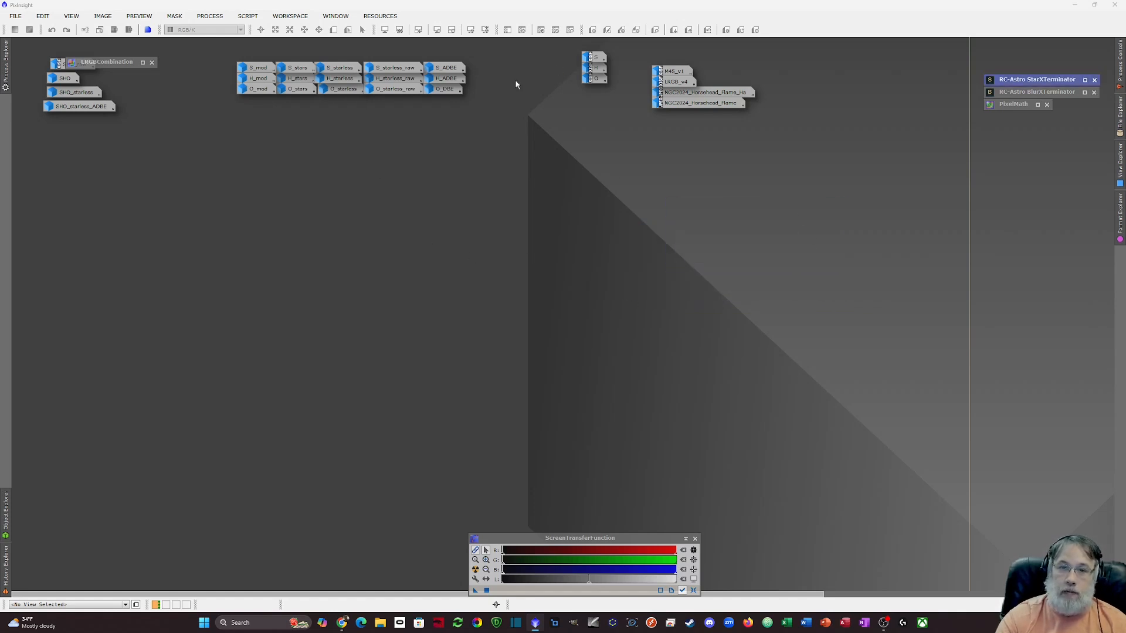
# Step: Open the S_starless_raw image and examine at 1:2 the residual pattern where the bright star was removed
pyautogui.moveTo(341, 70)
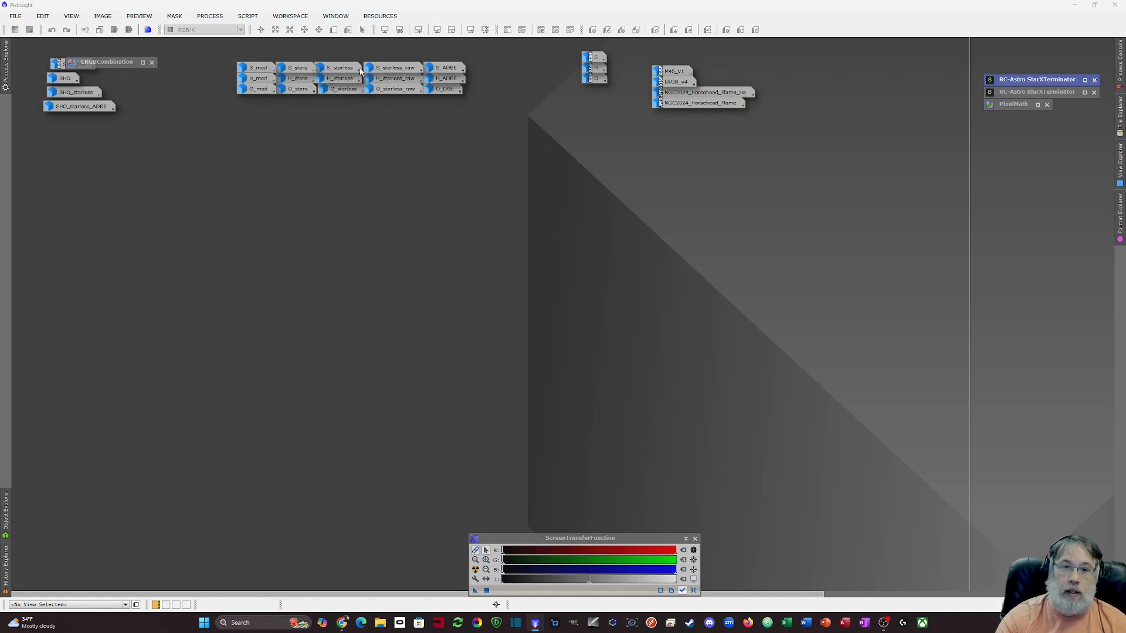
pyautogui.doubleClick(391, 68)
pyautogui.scroll(4, 476, 350)
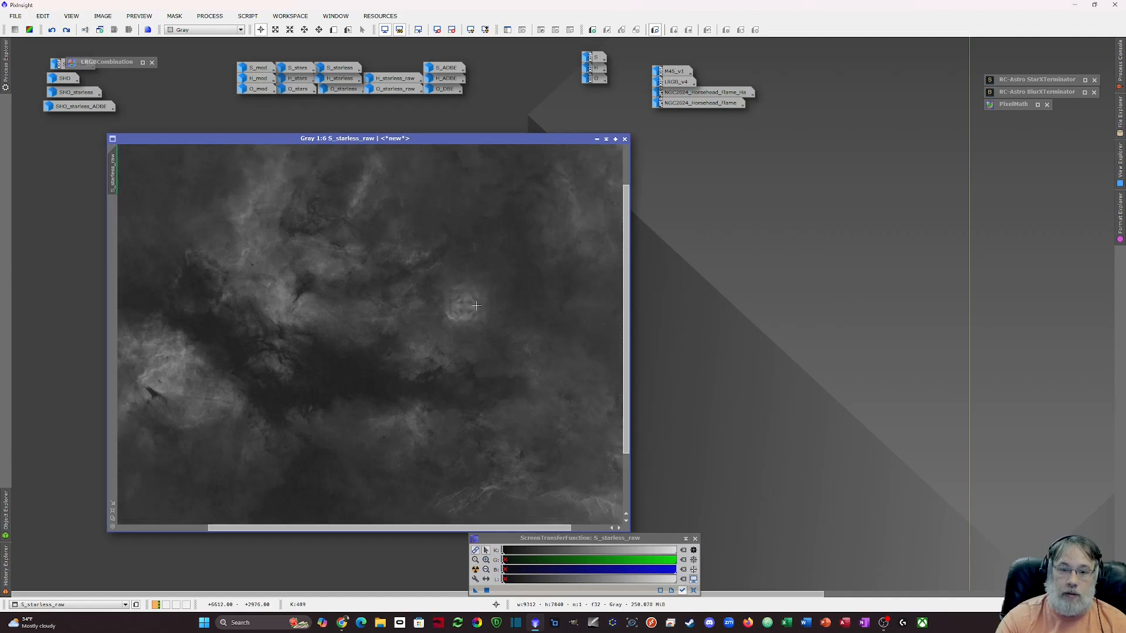
pyautogui.scroll(2, 488, 304)
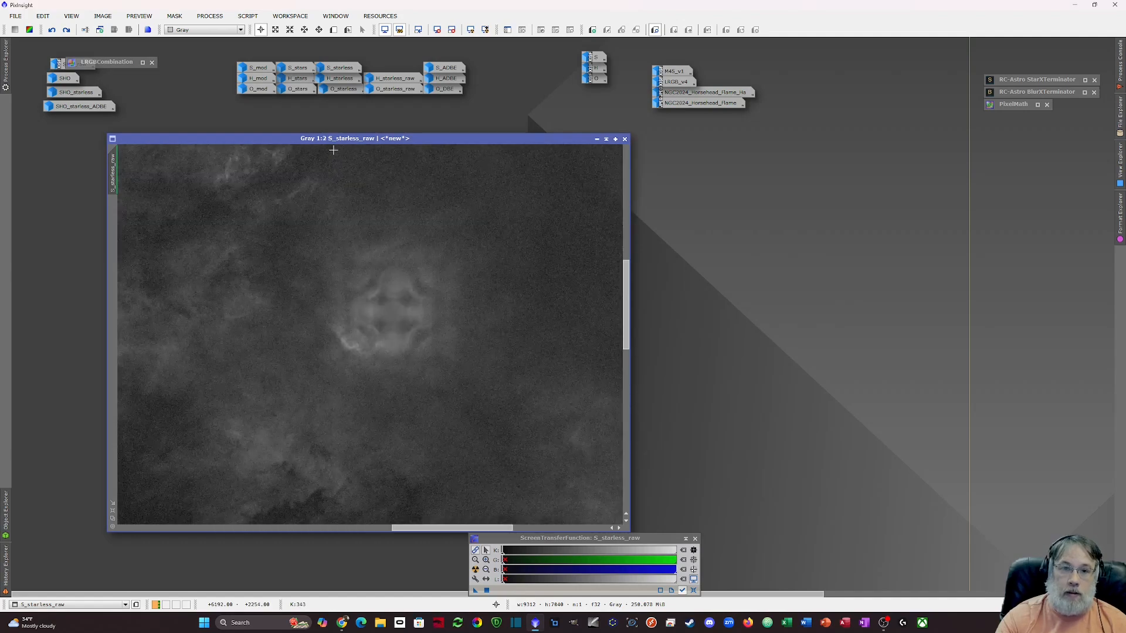
# Step: Open the S_stars image, examine the extracted bright star and its halo at 1:1 and 1:2, and minimize it
pyautogui.doubleClick(295, 67)
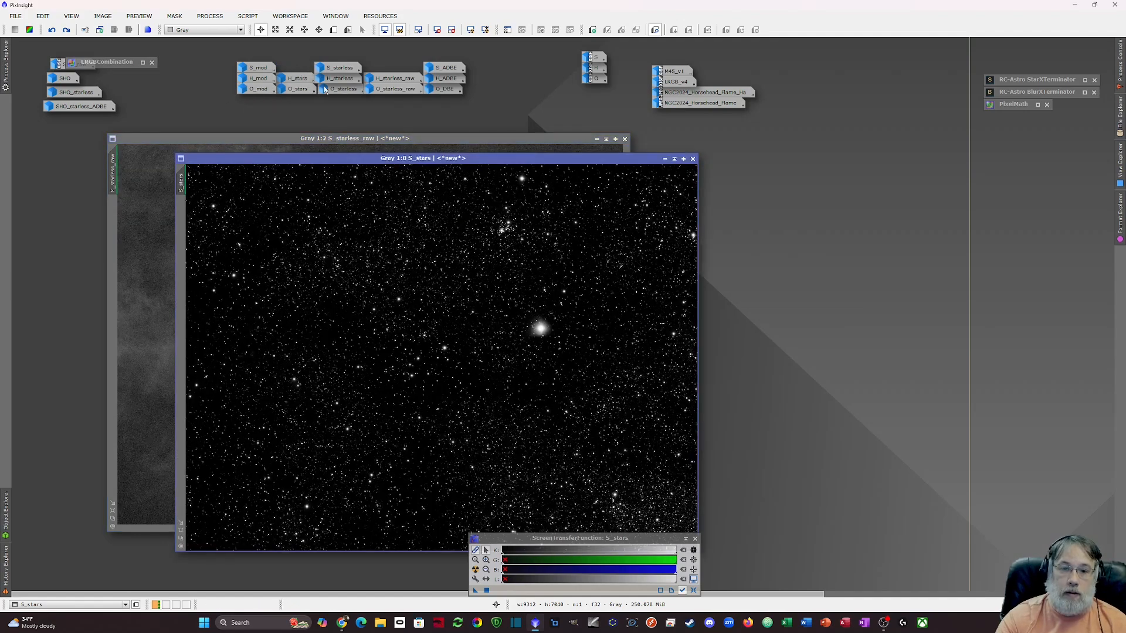
pyautogui.scroll(7, 545, 333)
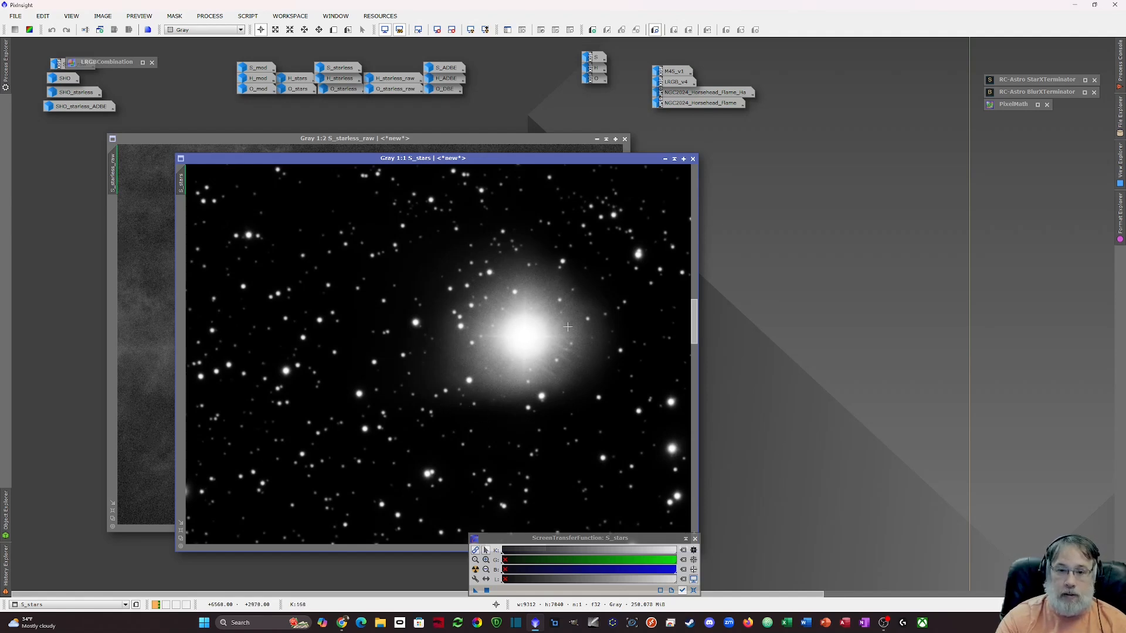
pyautogui.scroll(-1, 540, 339)
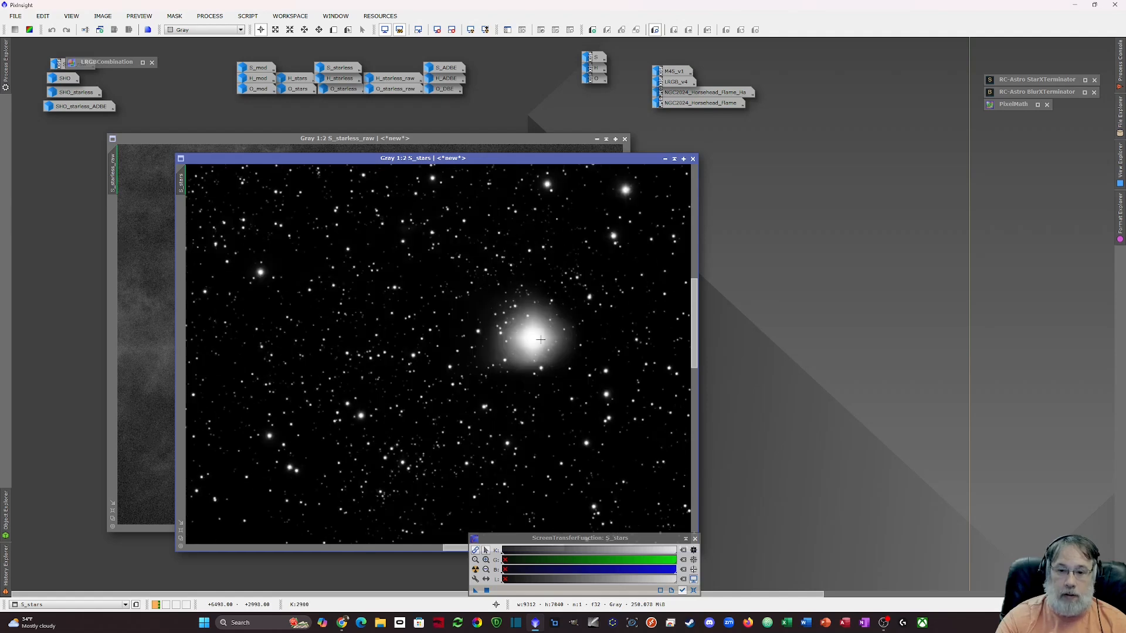
pyautogui.scroll(-1, 552, 341)
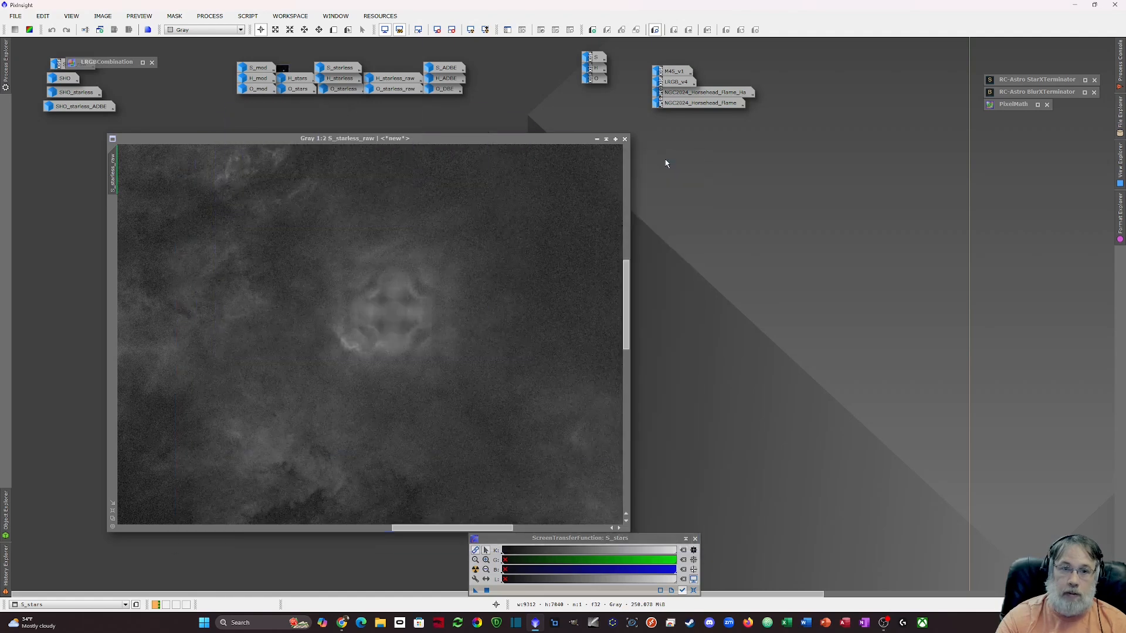
pyautogui.click(665, 159)
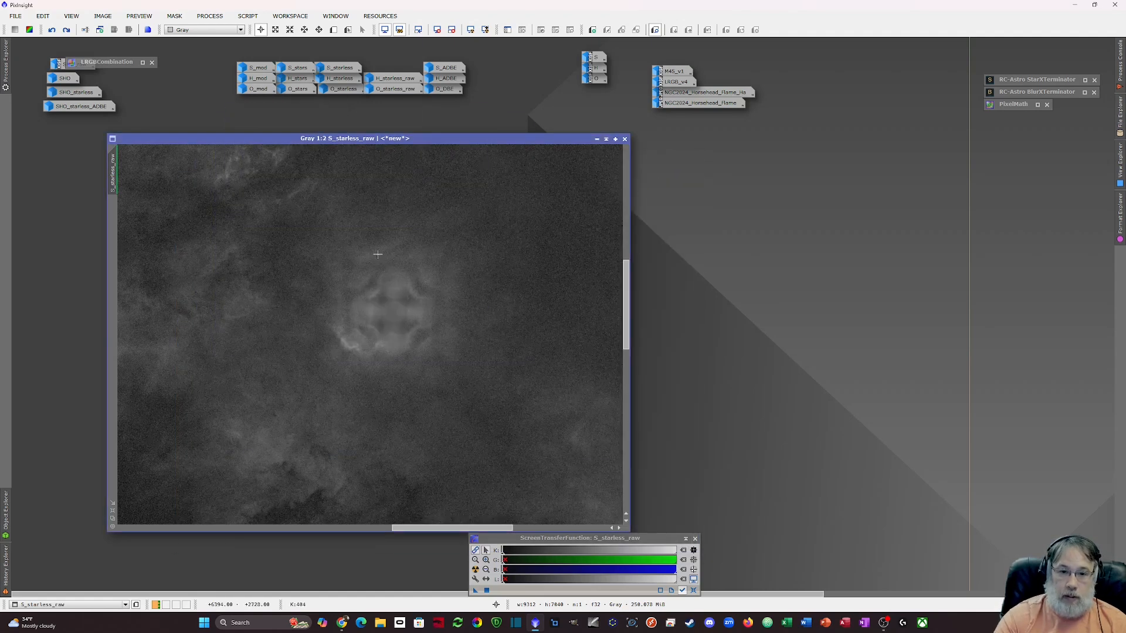
pyautogui.moveTo(458, 138); pyautogui.dragTo(473, 128)
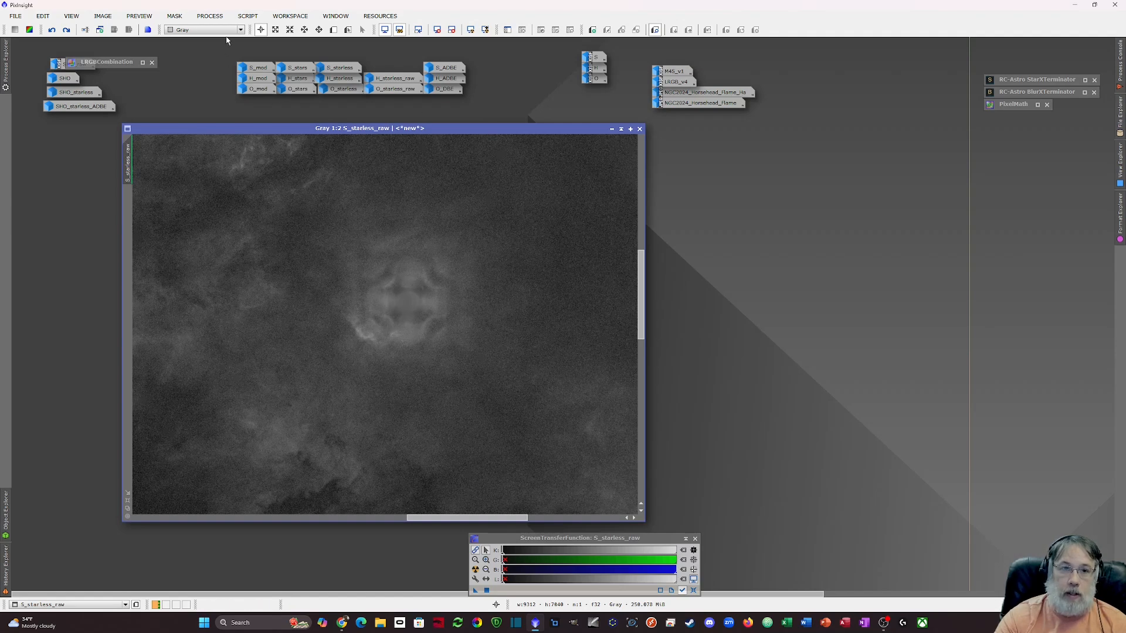
# Step: Launch the SetiAstro Blemish Blaster script on S_starless_raw with feather 0.30 and freehand area selection
pyautogui.click(247, 15)
pyautogui.moveTo(276, 172)
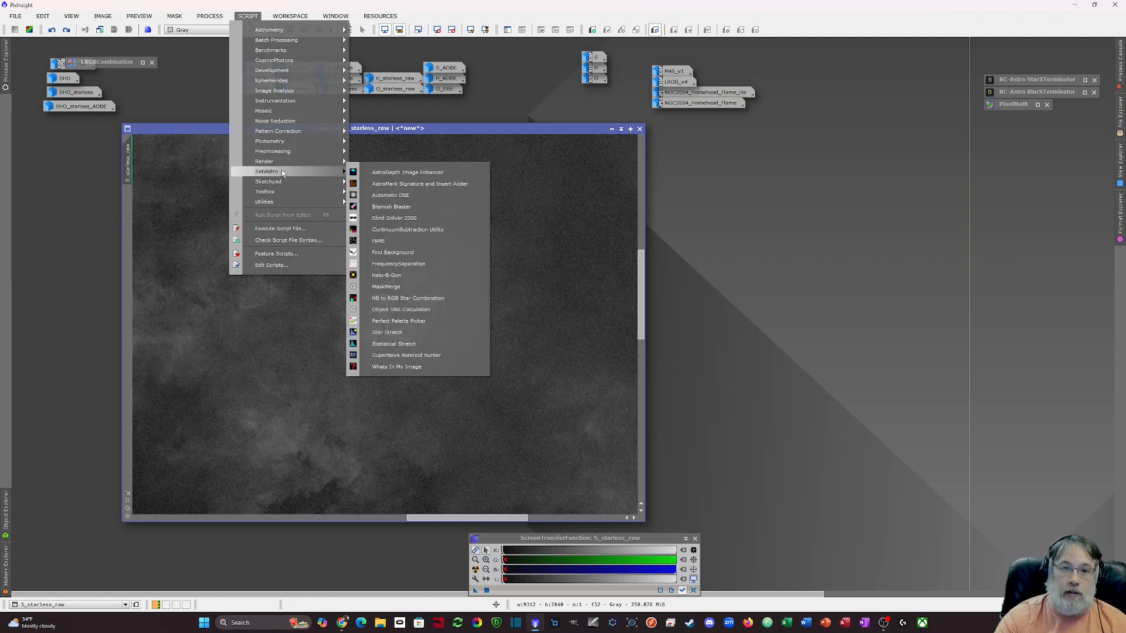
pyautogui.click(396, 207)
pyautogui.moveTo(358, 296); pyautogui.dragTo(335, 299)
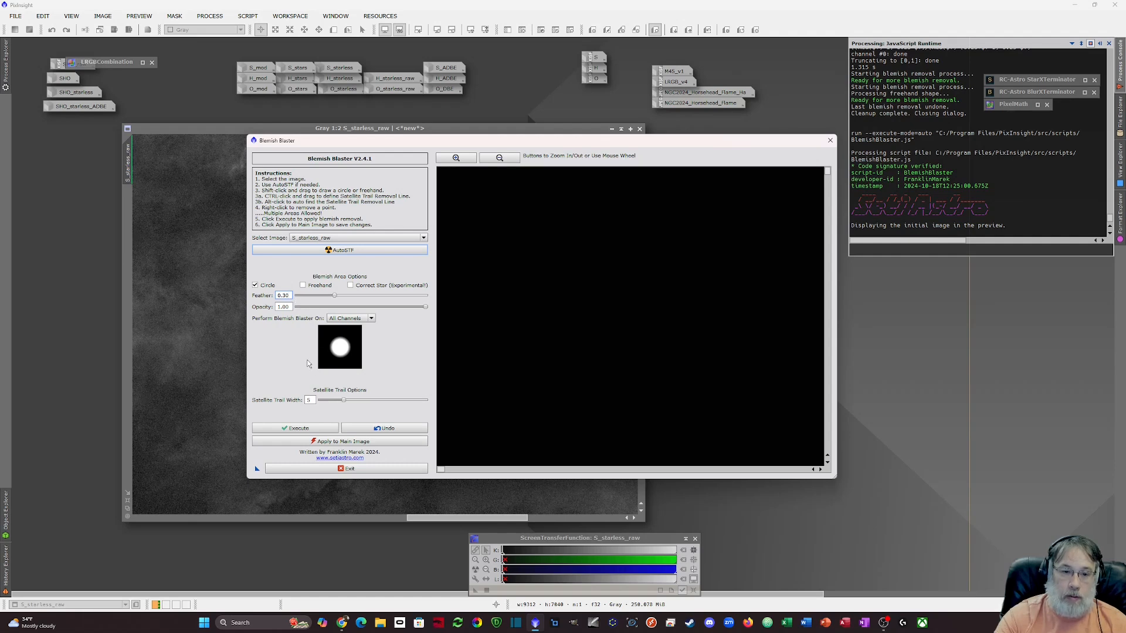
pyautogui.click(304, 286)
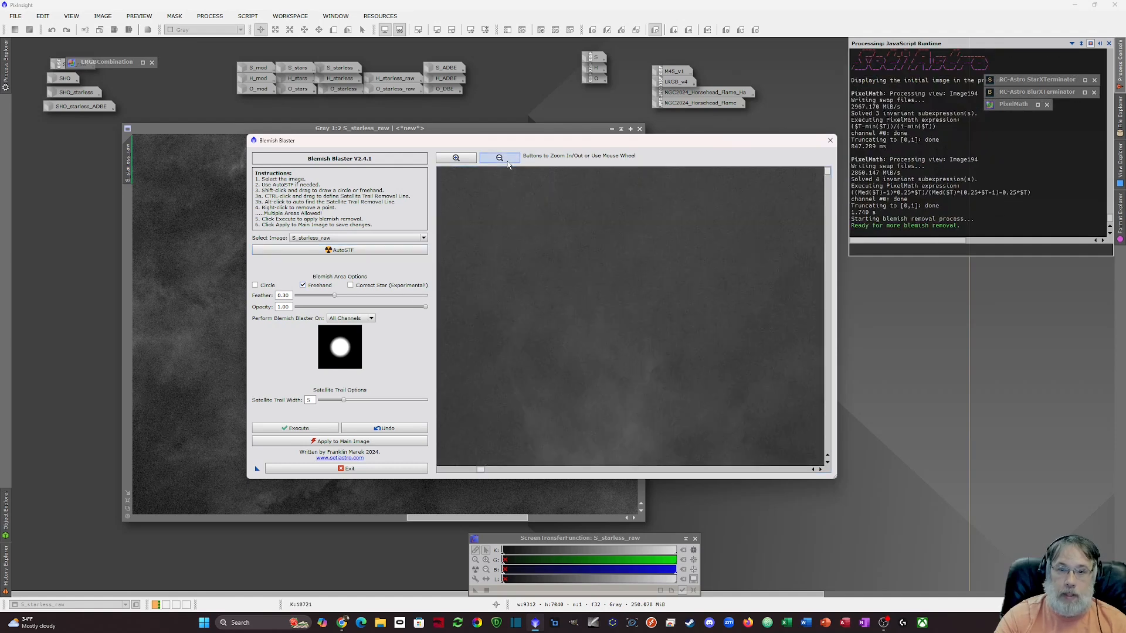
# Step: Outline the residual star pattern freehand while excluding the bright nebula wisp, run the blemish removal, and undo it
pyautogui.click(507, 163)
pyautogui.click(507, 163)
pyautogui.click(508, 163)
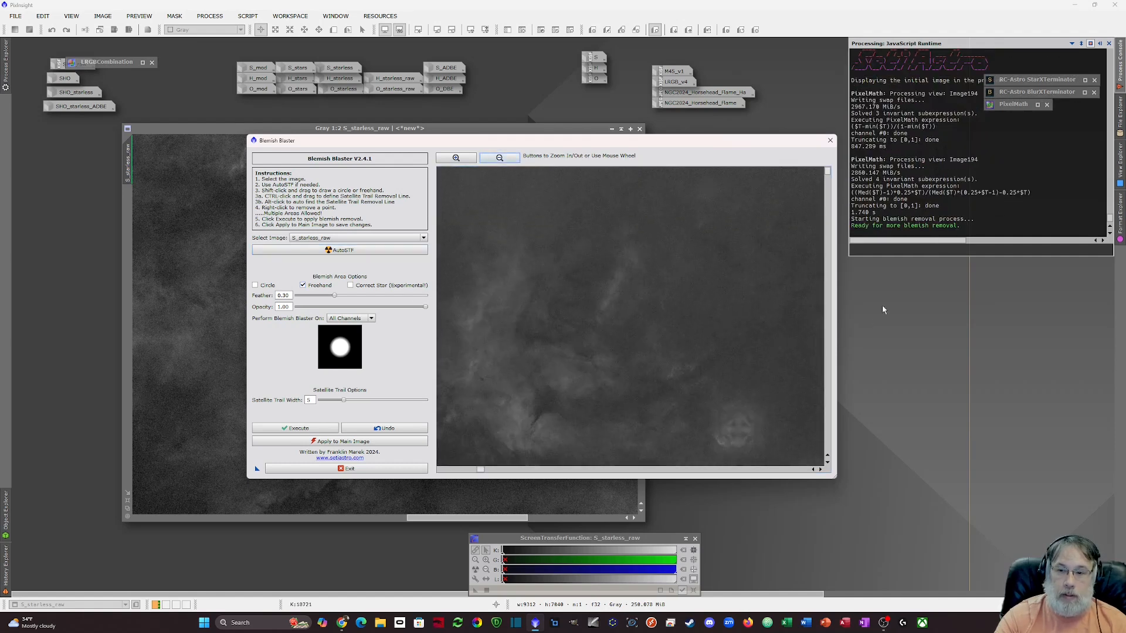
pyautogui.moveTo(828, 174); pyautogui.dragTo(829, 183)
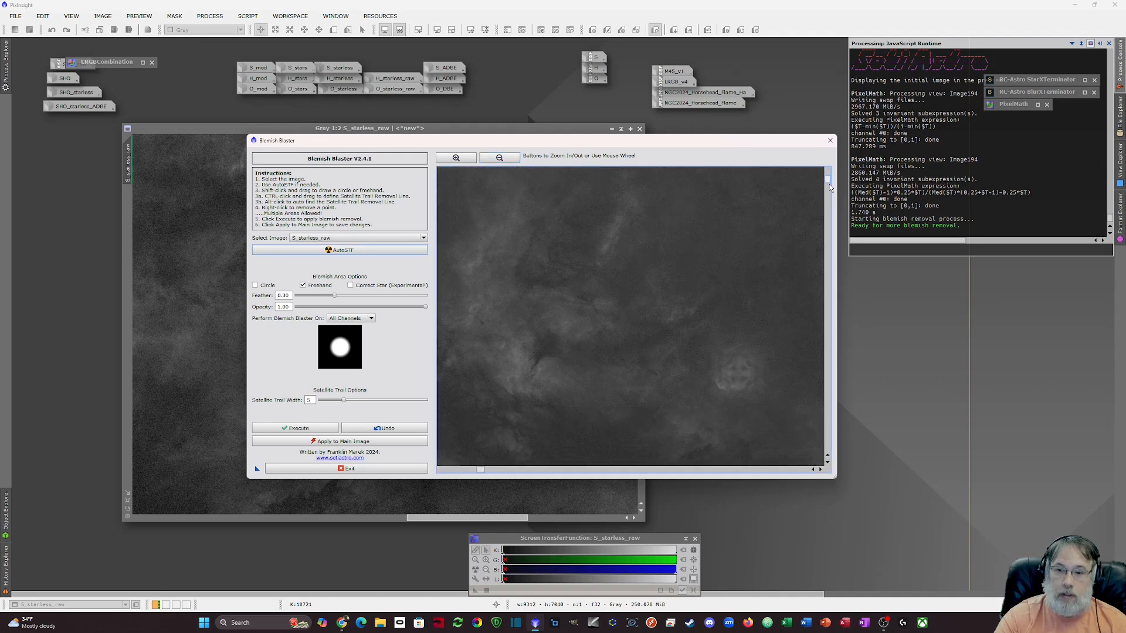
pyautogui.scroll(1, 736, 373)
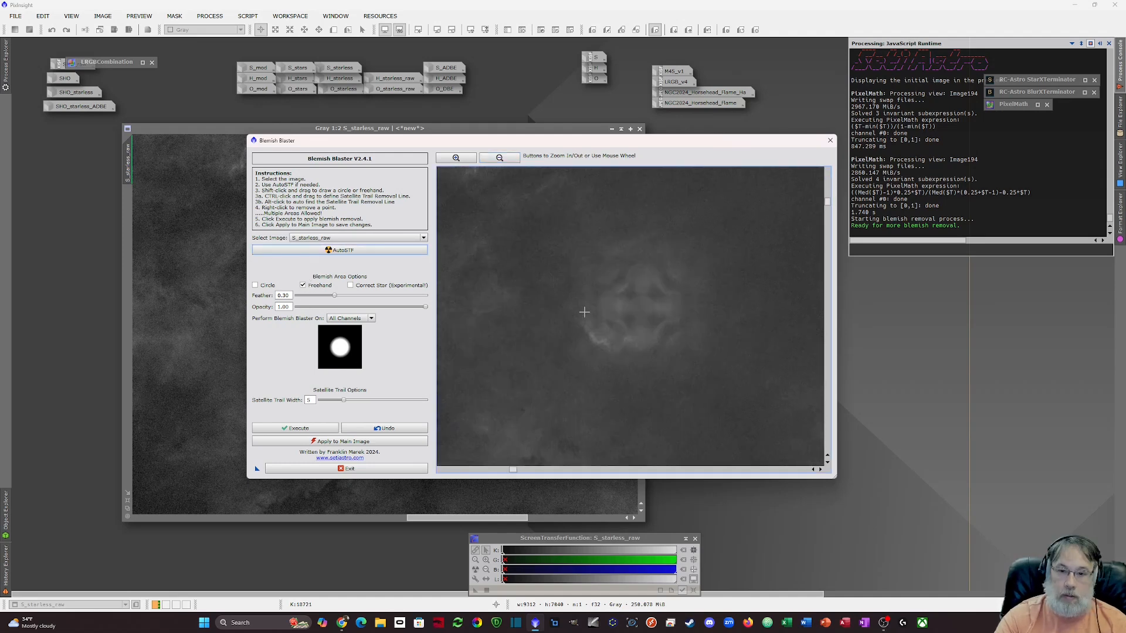
pyautogui.moveTo(585, 312)
pyautogui.mouseDown()
pyautogui.moveTo(605, 321)
pyautogui.moveTo(620, 349)
pyautogui.moveTo(656, 354)
pyautogui.moveTo(683, 339)
pyautogui.moveTo(698, 305)
pyautogui.moveTo(668, 256)
pyautogui.moveTo(629, 251)
pyautogui.moveTo(592, 284)
pyautogui.moveTo(585, 311)
pyautogui.mouseUp()
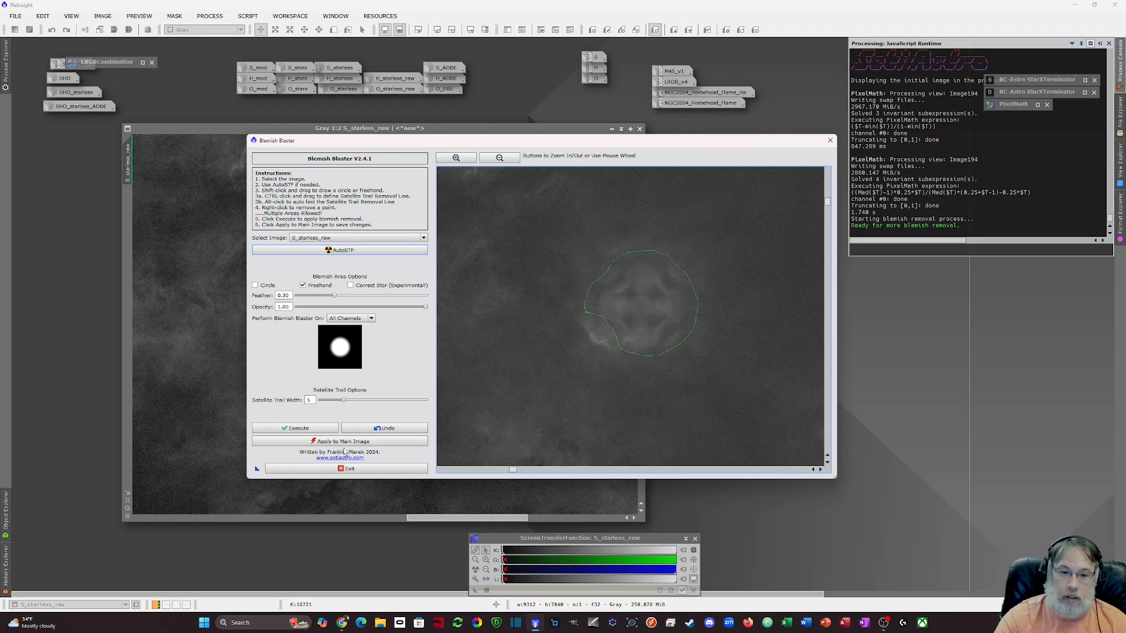
pyautogui.click(310, 433)
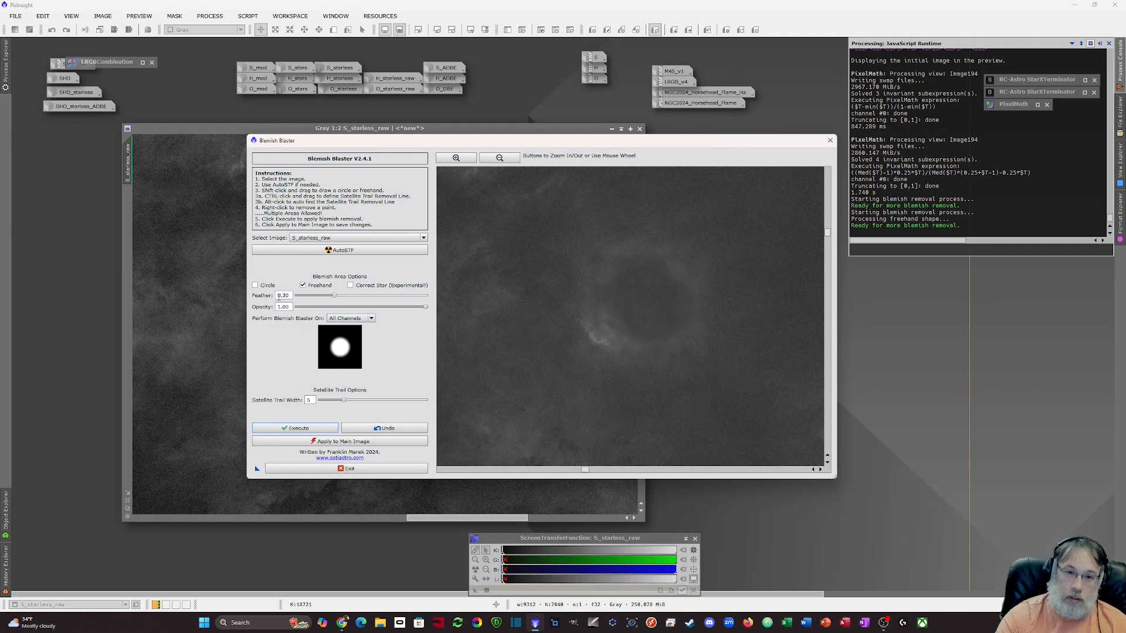
pyautogui.click(383, 429)
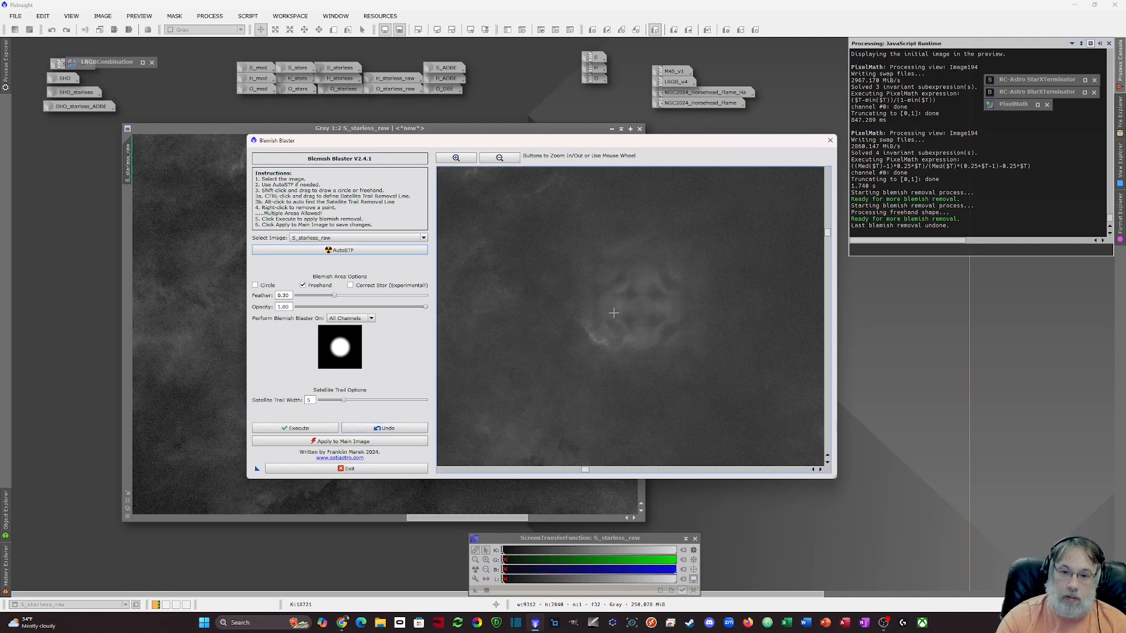
# Step: Set feather to 0.50 and opacity to 0.75, outline the residual pattern freehand again, and run the blemish removal
pyautogui.moveTo(334, 295)
pyautogui.mouseDown()
pyautogui.moveTo(423, 309)
pyautogui.moveTo(362, 301)
pyautogui.mouseUp()
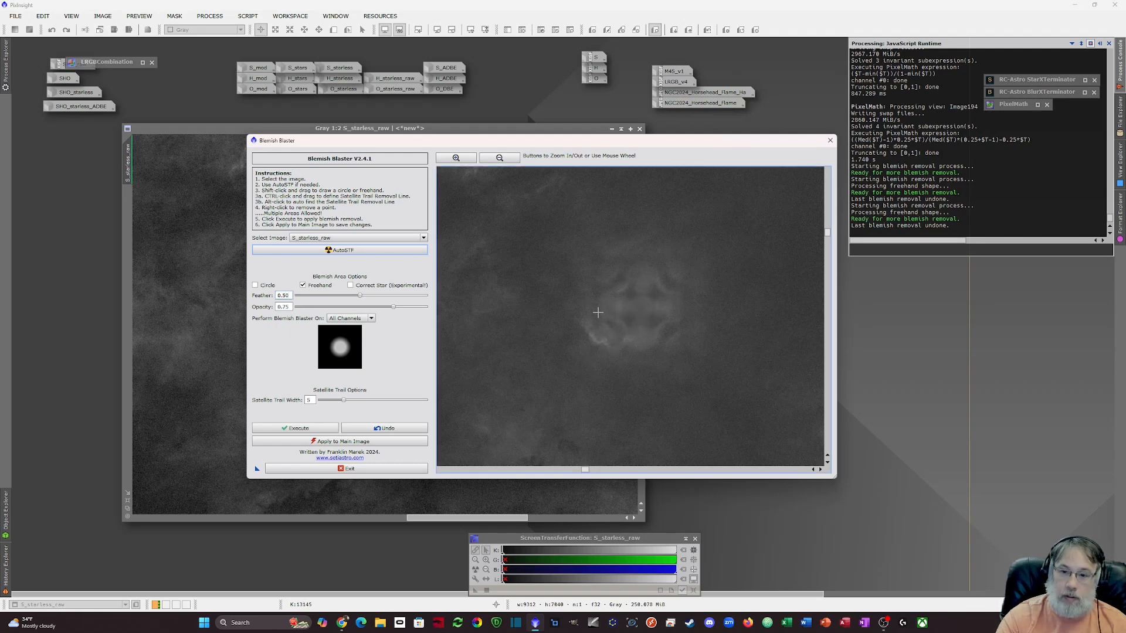
pyautogui.moveTo(597, 312)
pyautogui.mouseDown()
pyautogui.moveTo(649, 349)
pyautogui.moveTo(677, 342)
pyautogui.mouseUp()
pyautogui.moveTo(693, 311)
pyautogui.mouseDown()
pyautogui.moveTo(651, 254)
pyautogui.moveTo(633, 254)
pyautogui.moveTo(601, 304)
pyautogui.mouseUp()
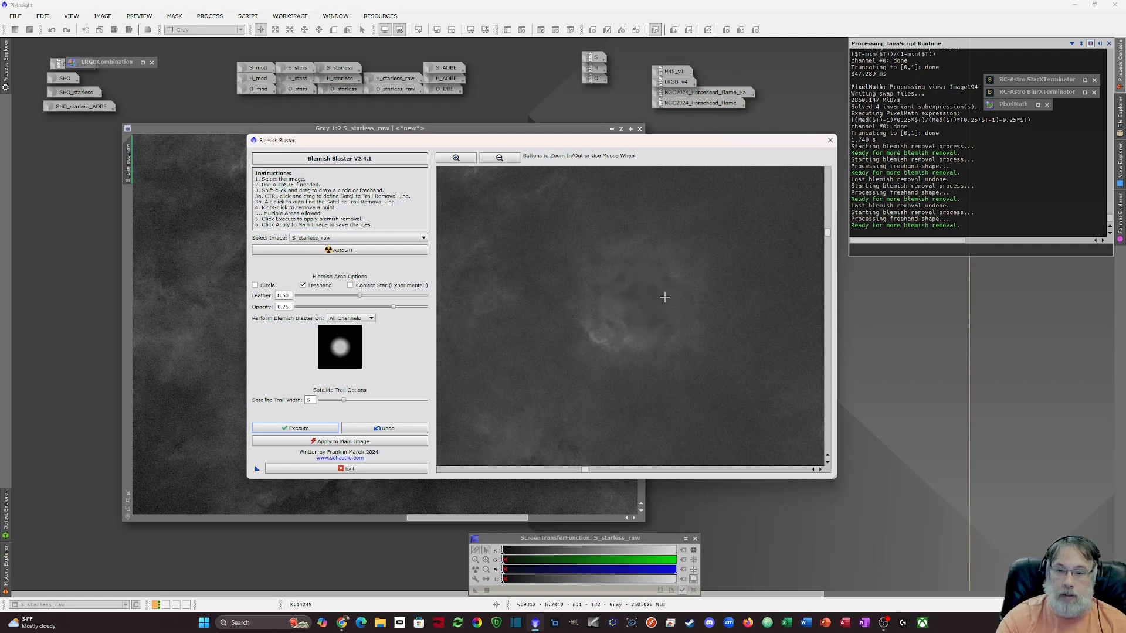
# Step: Switch to circular areas, place three circles over the remaining rim artifacts around the wisp, and run the blemish removal
pyautogui.moveTo(615, 280); pyautogui.dragTo(641, 296)
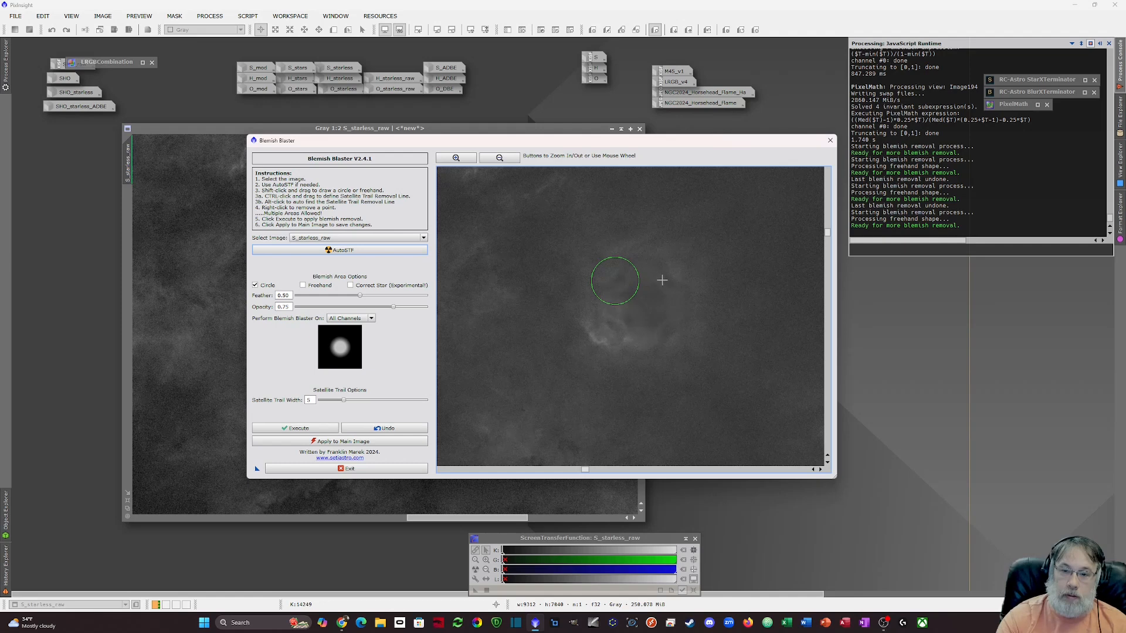
pyautogui.moveTo(662, 280); pyautogui.dragTo(670, 354)
pyautogui.click(296, 428)
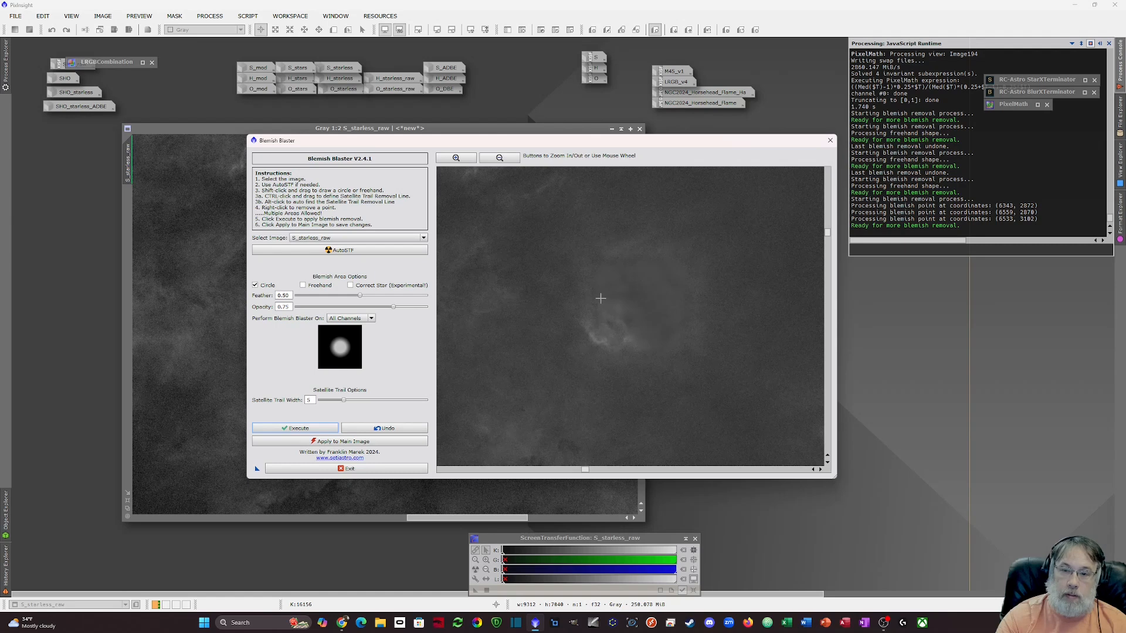
# Step: Place four more circles, one small and three larger, over the leftover glow around the removed star and run the removal
pyautogui.moveTo(600, 298); pyautogui.dragTo(615, 288)
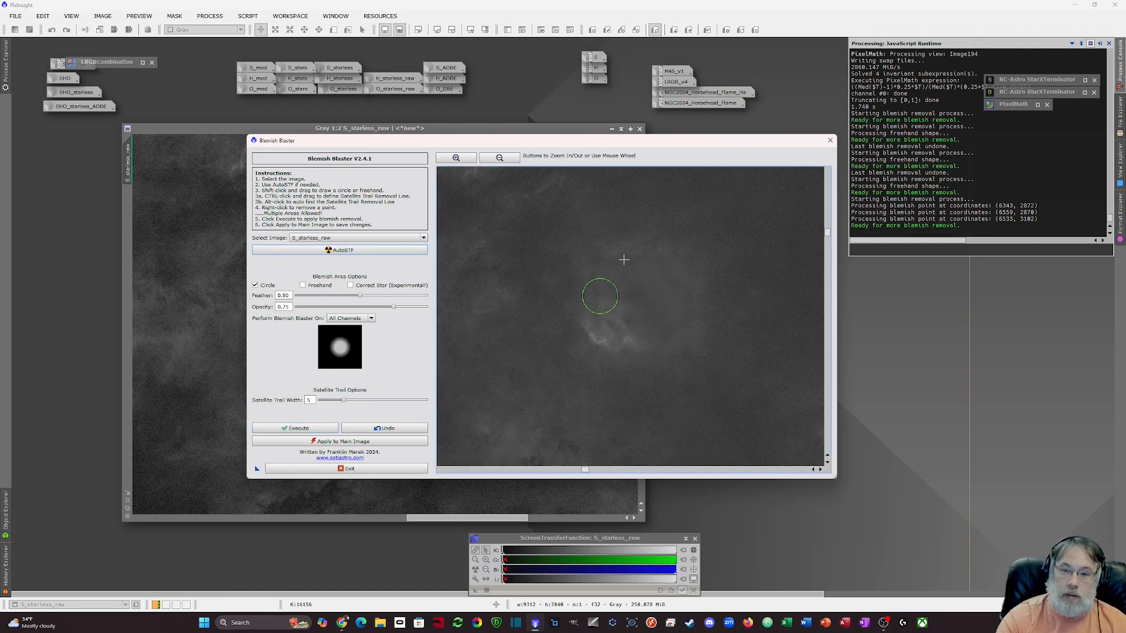
pyautogui.moveTo(625, 259); pyautogui.dragTo(651, 341)
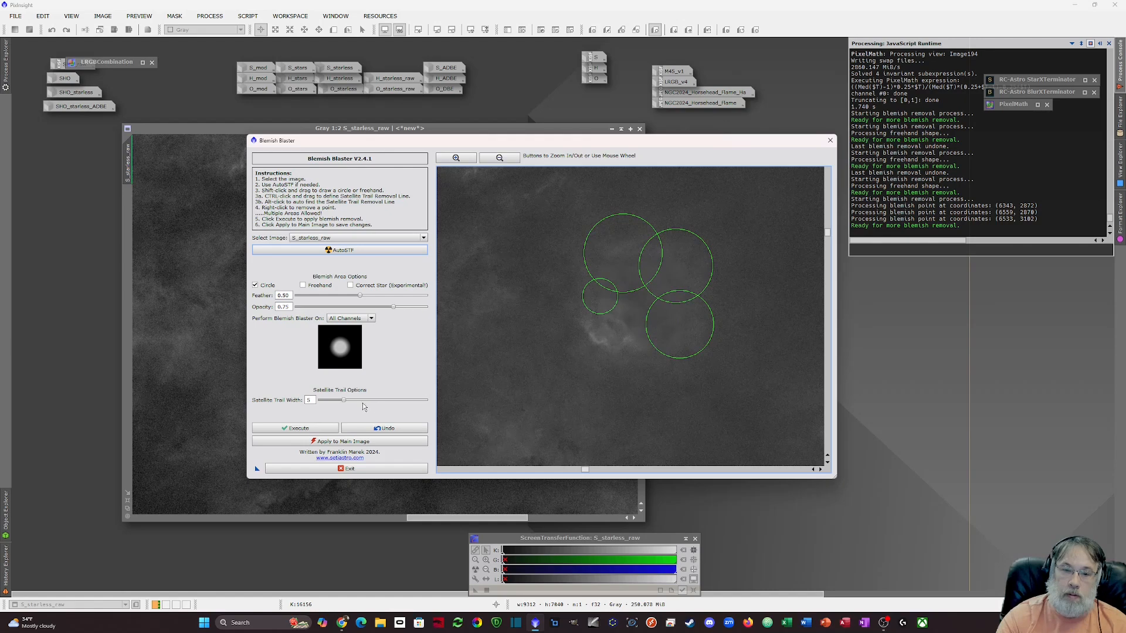
pyautogui.click(295, 429)
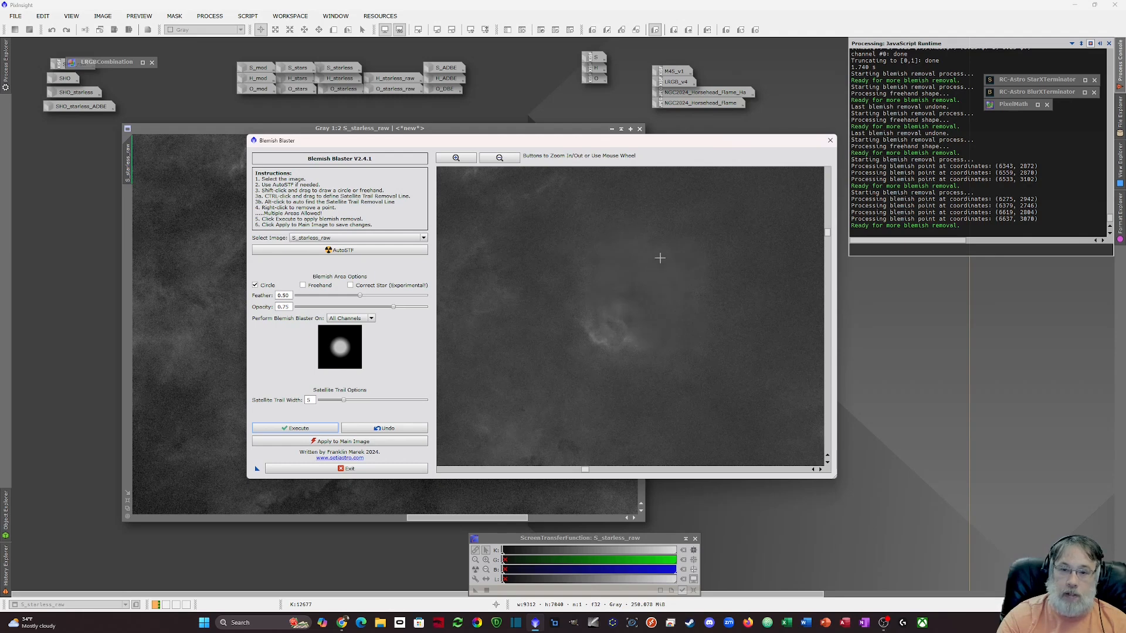
# Step: Check the cleaned area against its surroundings at a wider zoom in the preview and close Blemish Blaster
pyautogui.scroll(-1, 616, 265)
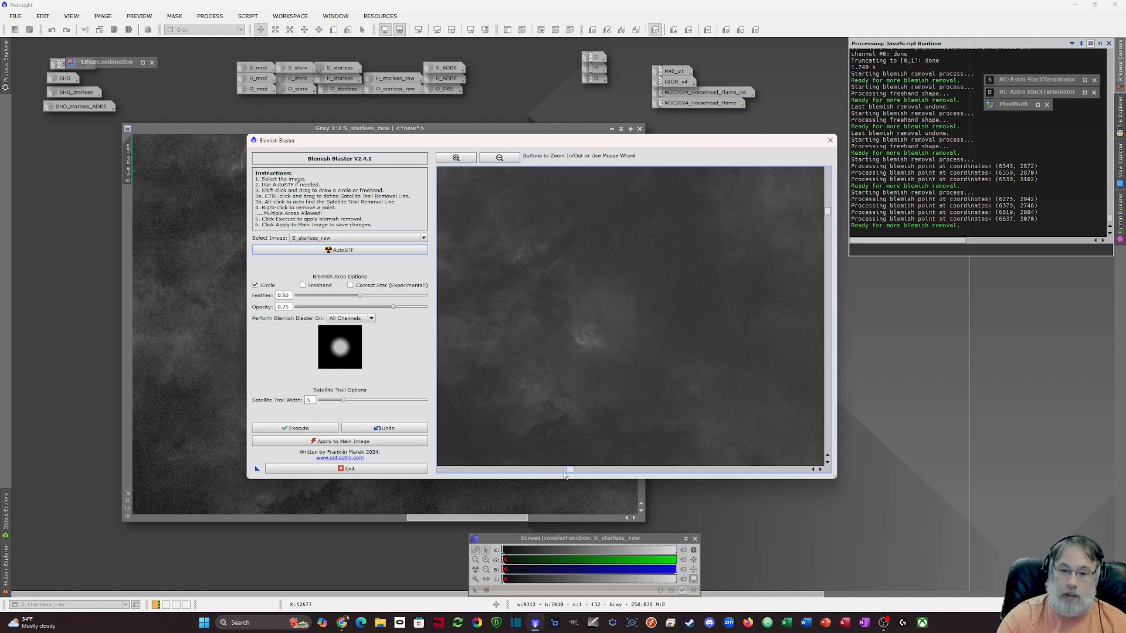
pyautogui.moveTo(565, 475); pyautogui.dragTo(552, 480)
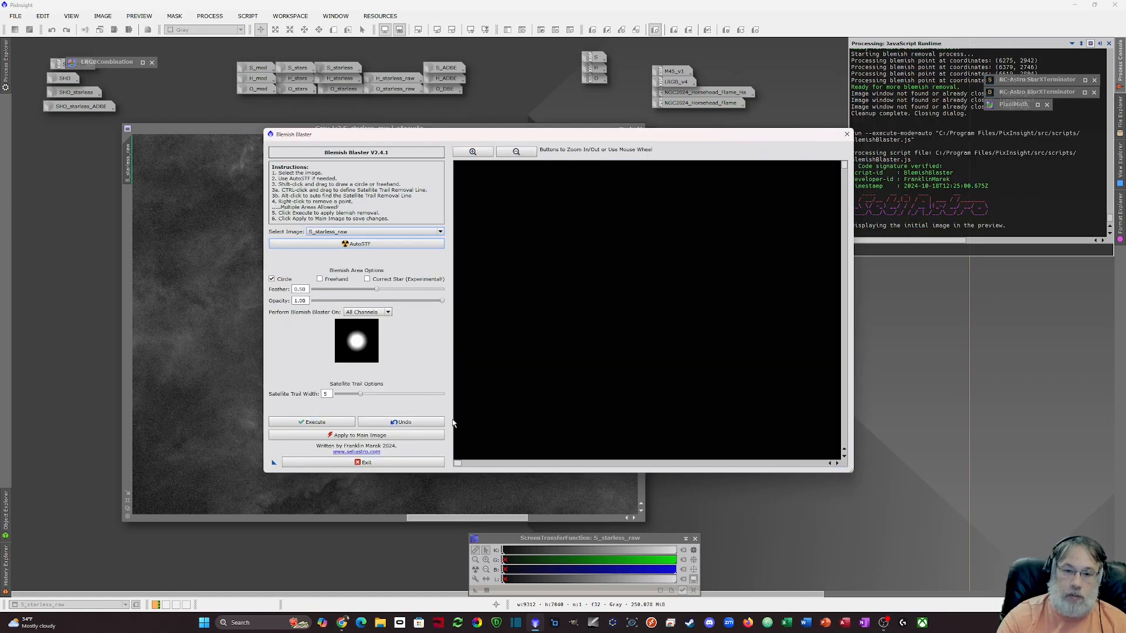
pyautogui.click(354, 439)
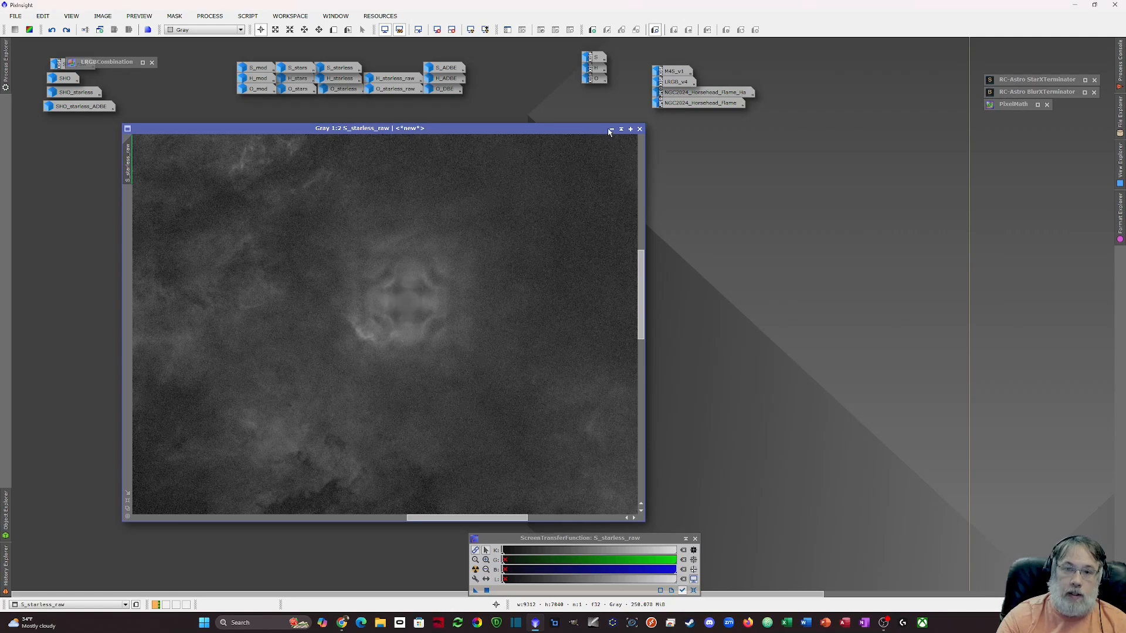
# Step: Open the S_starless image, examine the repaired star area at 1:1 and 1:2, and minimize it
pyautogui.doubleClick(334, 70)
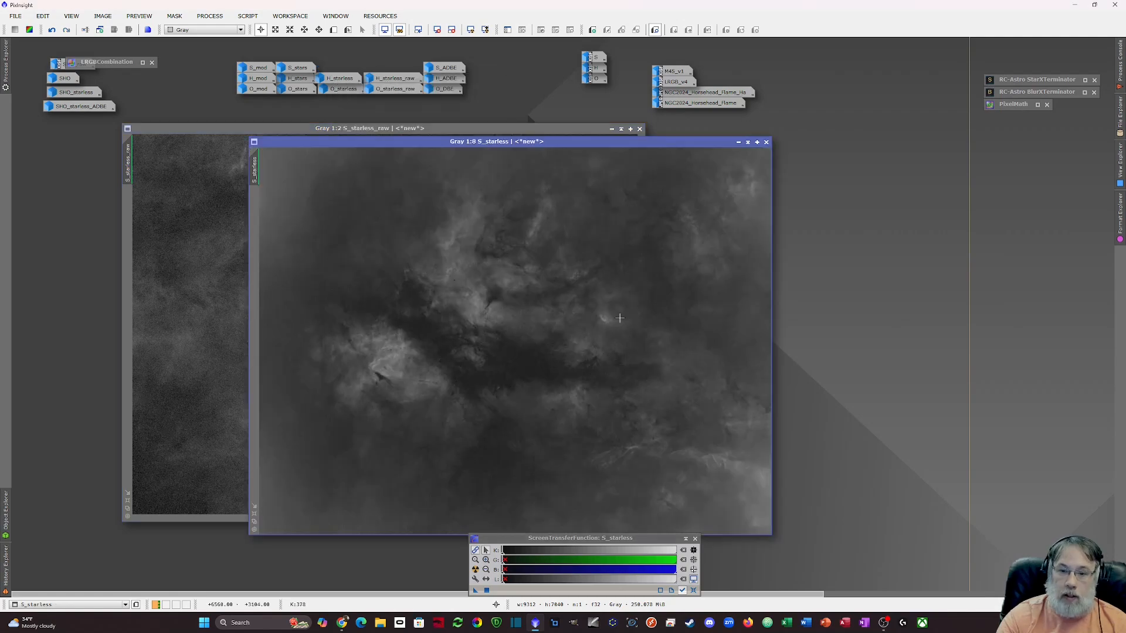
pyautogui.scroll(1, 622, 301)
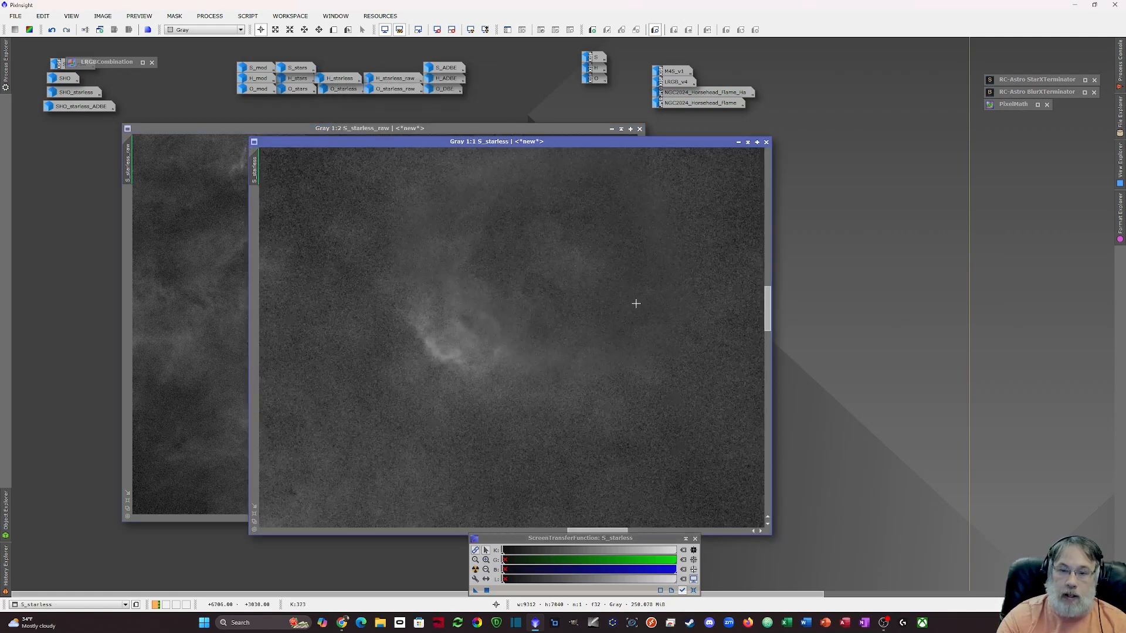
pyautogui.scroll(-1, 636, 302)
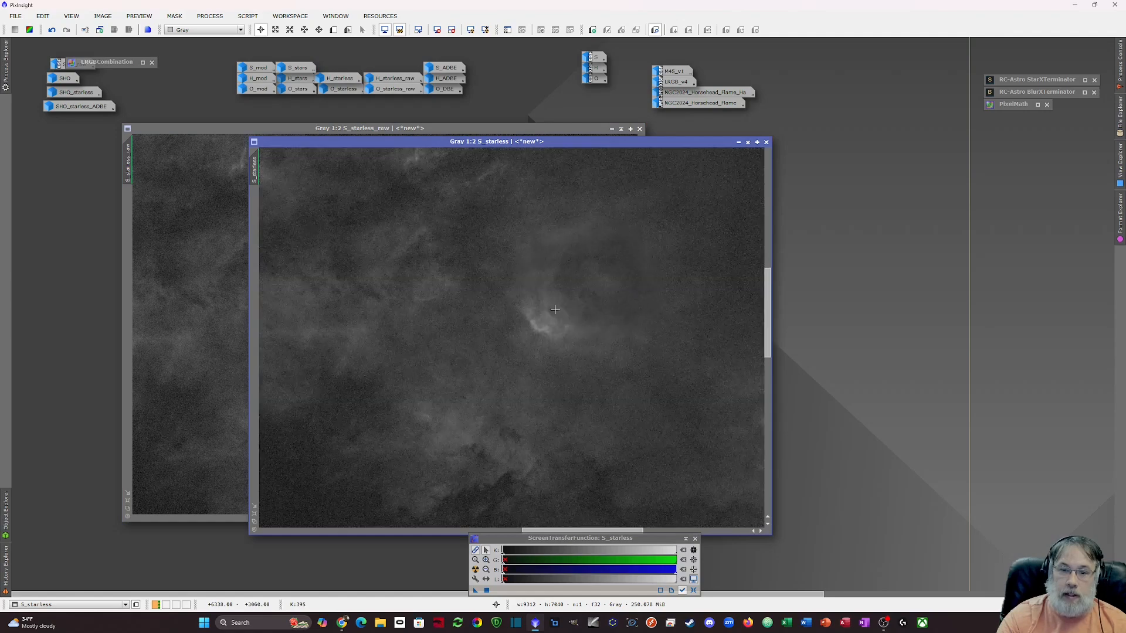
pyautogui.click(738, 142)
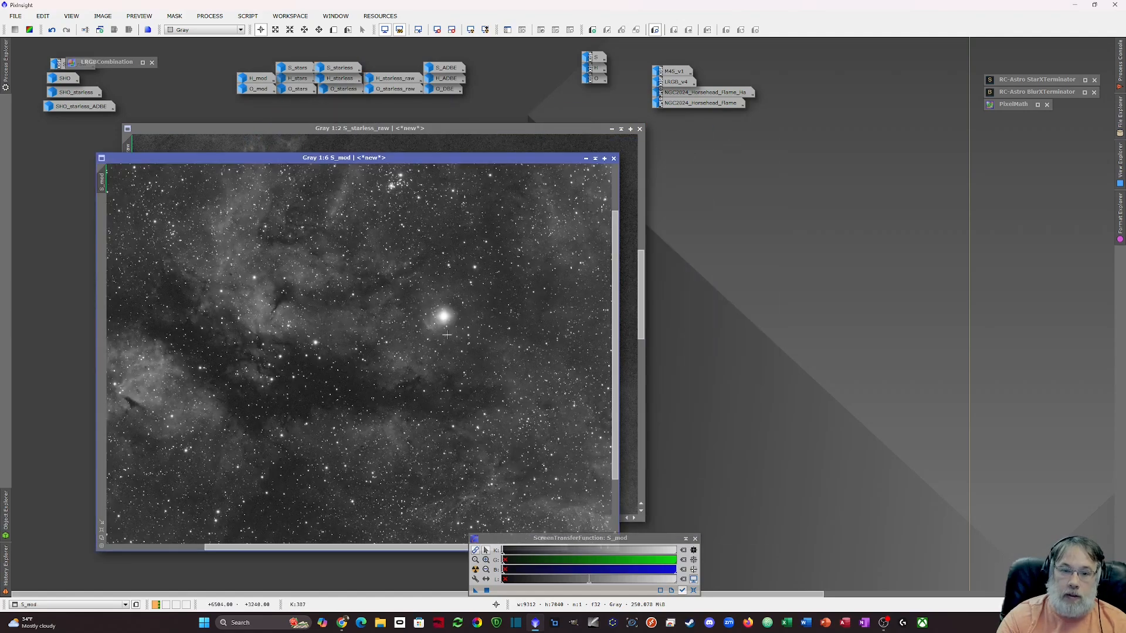
# Step: Examine the bright star and the neighbouring nebula wisp in the S_mod image at 1:1 and 1:2, and minimize it
pyautogui.scroll(4, 454, 334)
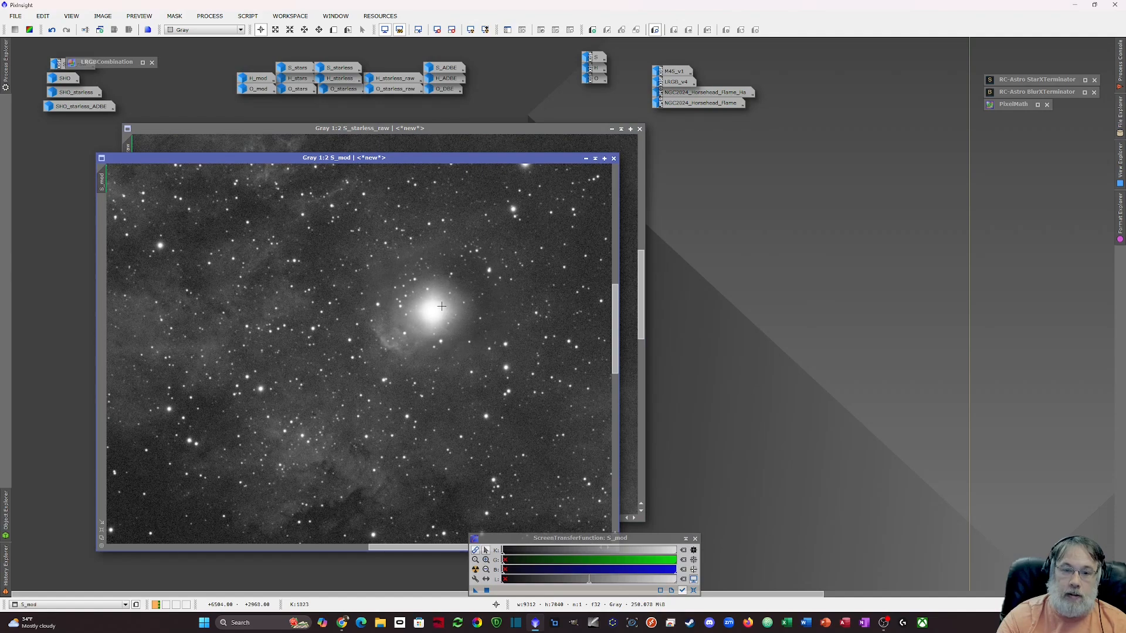
pyautogui.scroll(1, 441, 306)
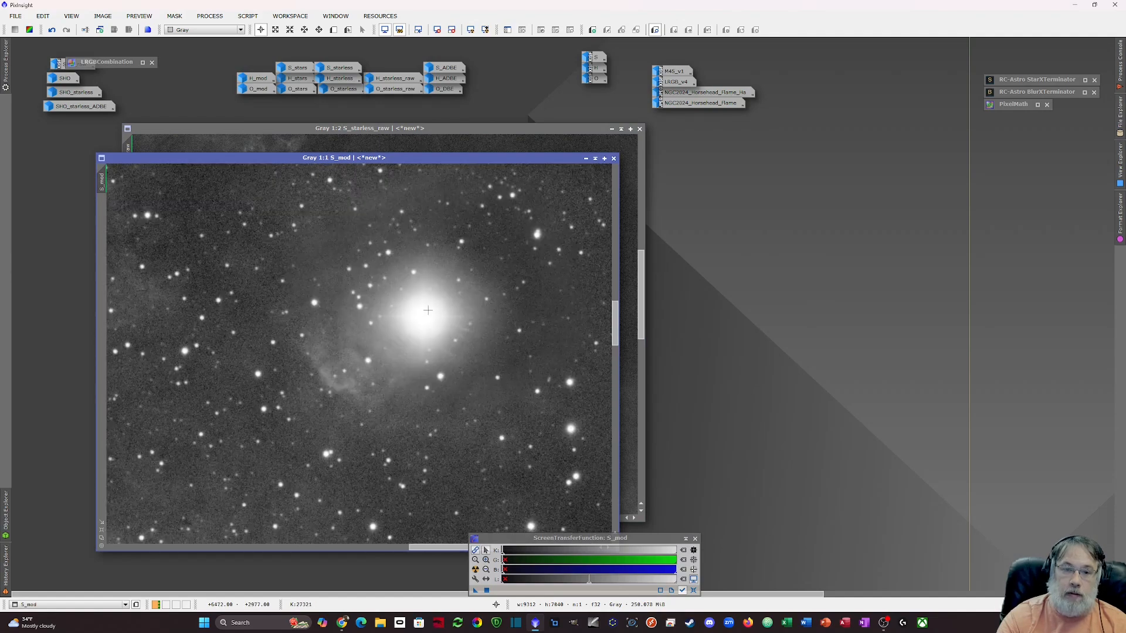
pyautogui.scroll(-1, 434, 306)
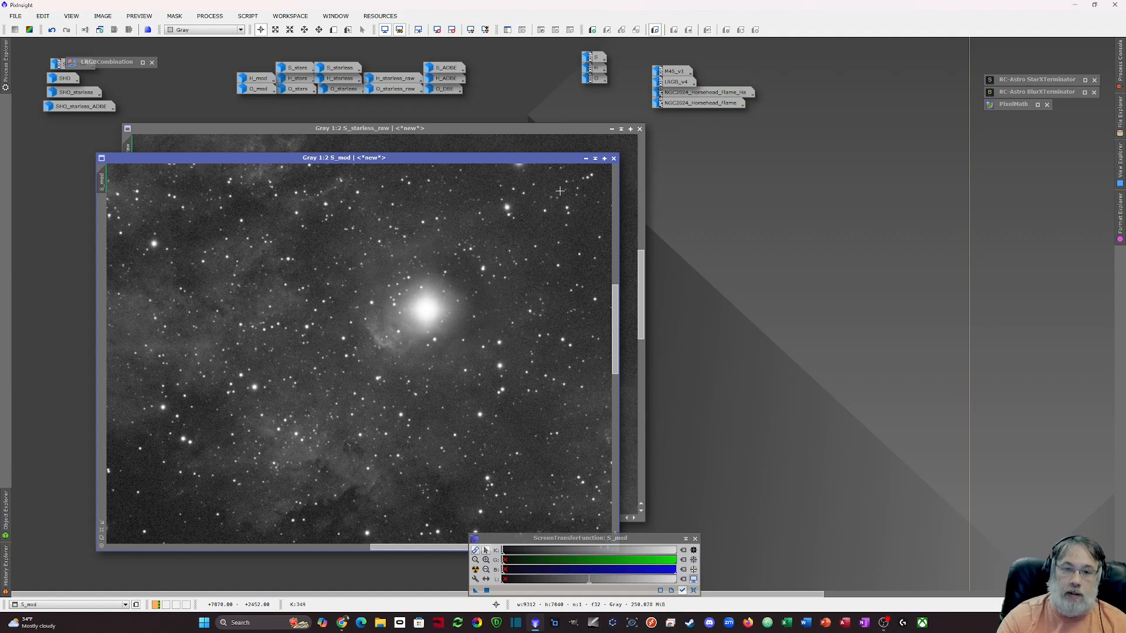
pyautogui.click(586, 158)
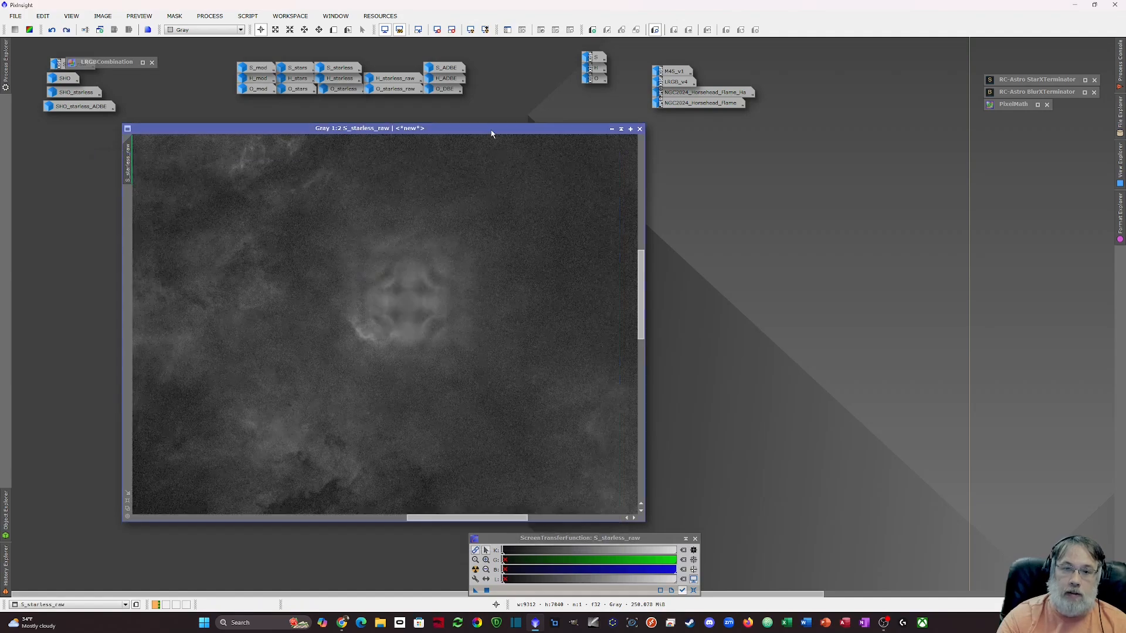
# Step: Open Blemish Blaster on S_starless_raw with an auto-stretched preview and set the opacity to 0.75
pyautogui.click(210, 16)
pyautogui.moveTo(247, 16)
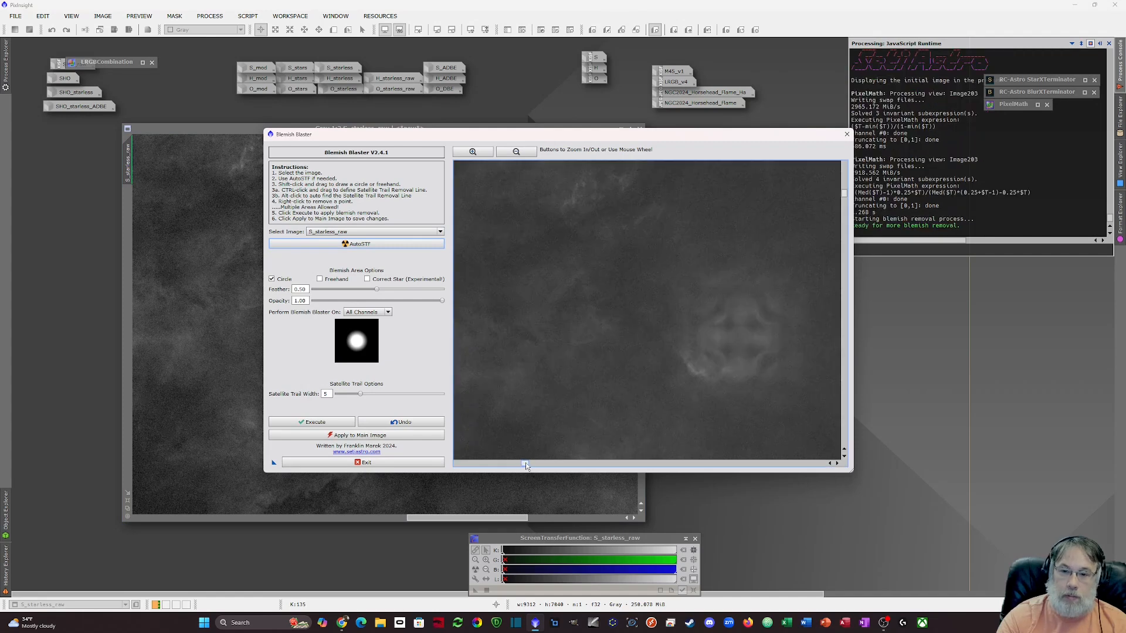
pyautogui.moveTo(525, 463); pyautogui.dragTo(530, 463)
pyautogui.moveTo(442, 300); pyautogui.dragTo(420, 302)
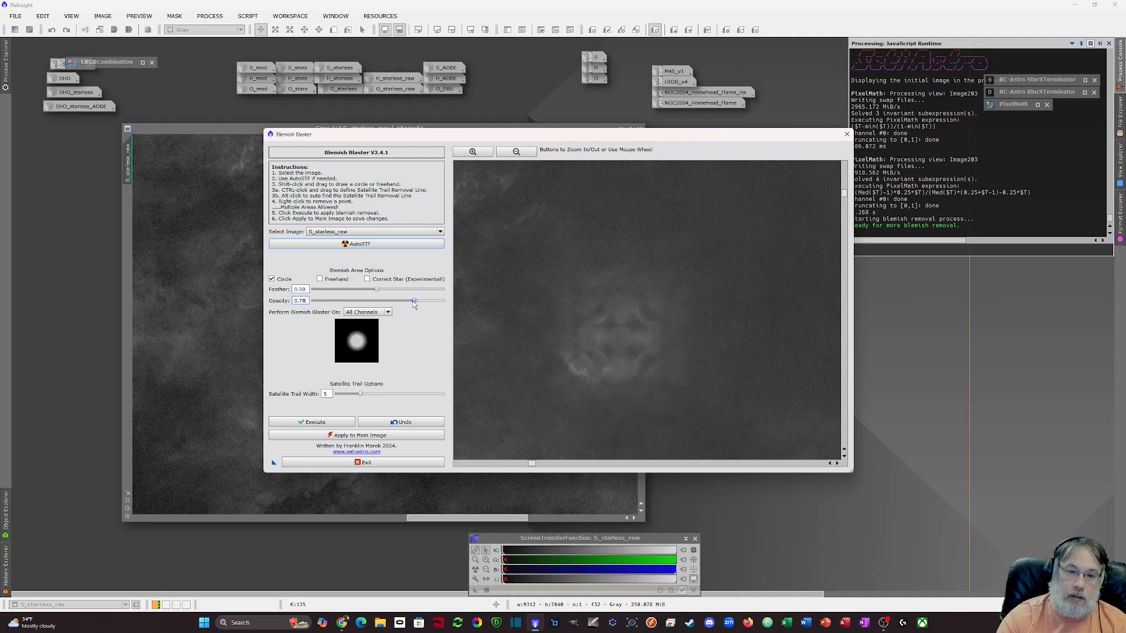
pyautogui.moveTo(409, 306); pyautogui.dragTo(410, 306)
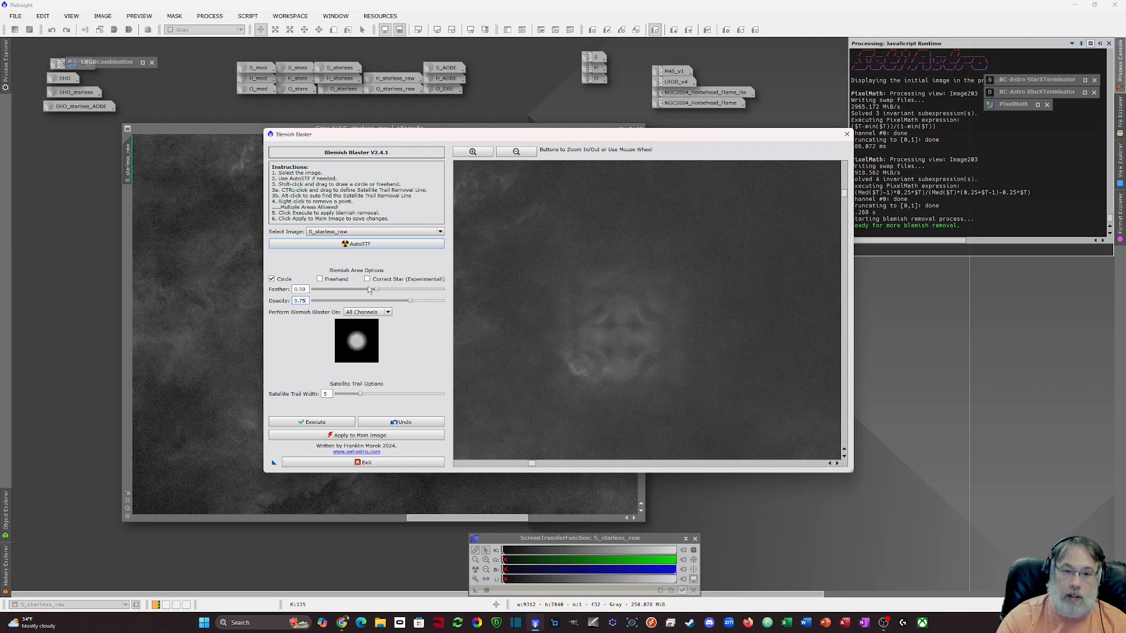
# Step: Outline the star halo pattern freehand, leaving out the bright nebula wisp at its lower left, and run the removal
pyautogui.click(319, 280)
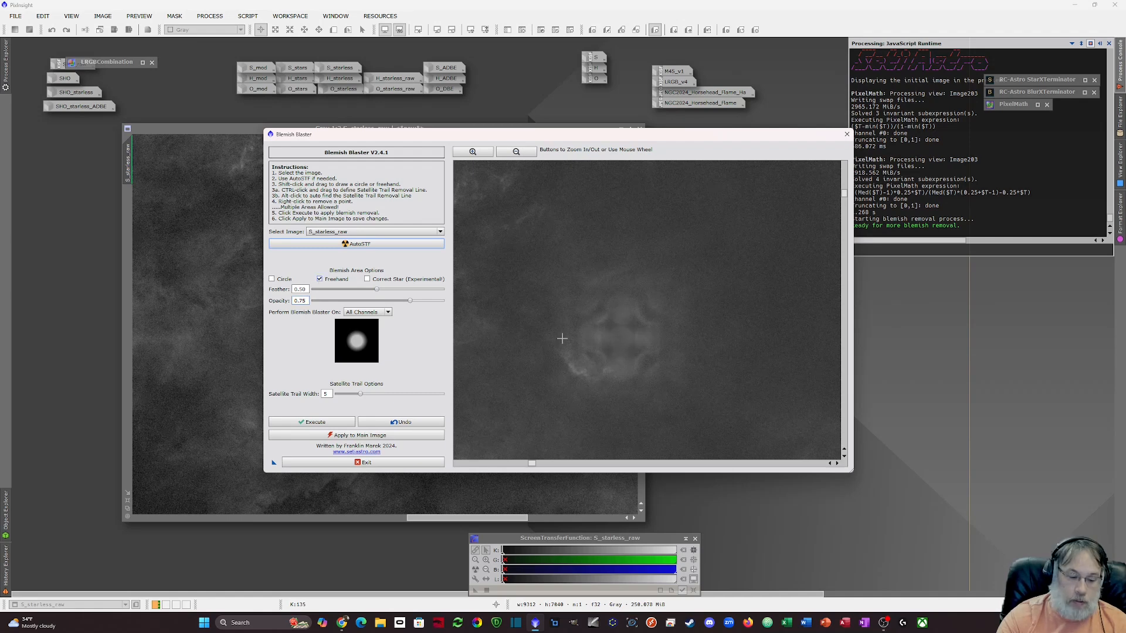
pyautogui.moveTo(561, 340); pyautogui.dragTo(600, 359)
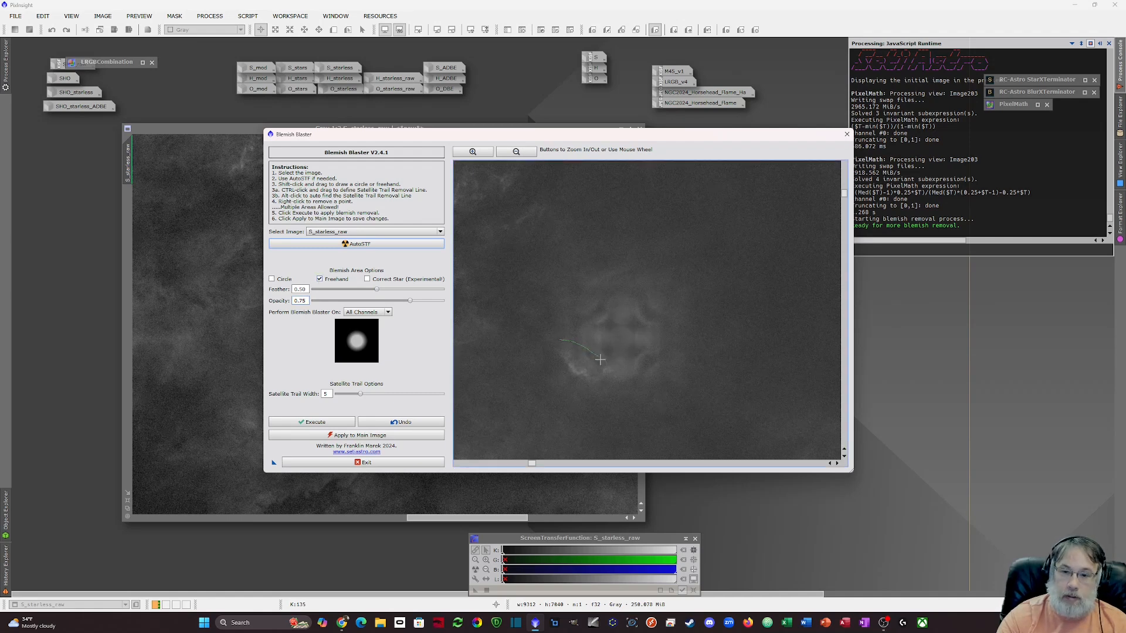
pyautogui.moveTo(672, 388)
pyautogui.mouseDown()
pyautogui.moveTo(690, 335)
pyautogui.moveTo(683, 312)
pyautogui.moveTo(648, 272)
pyautogui.moveTo(620, 267)
pyautogui.mouseUp()
pyautogui.moveTo(567, 300); pyautogui.dragTo(562, 337)
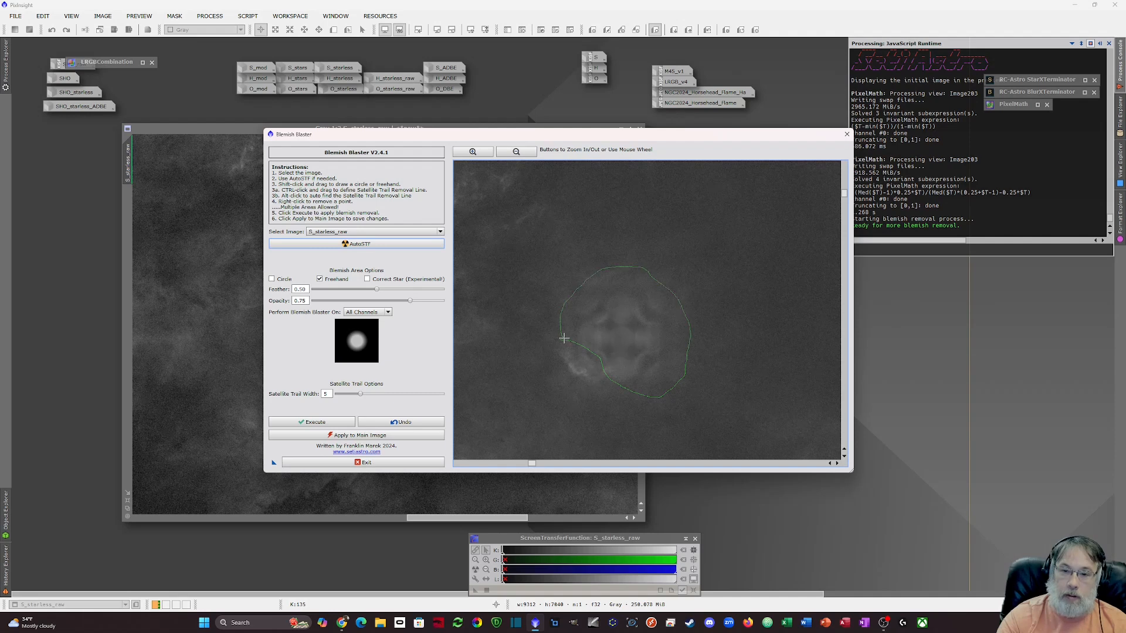
pyautogui.click(317, 424)
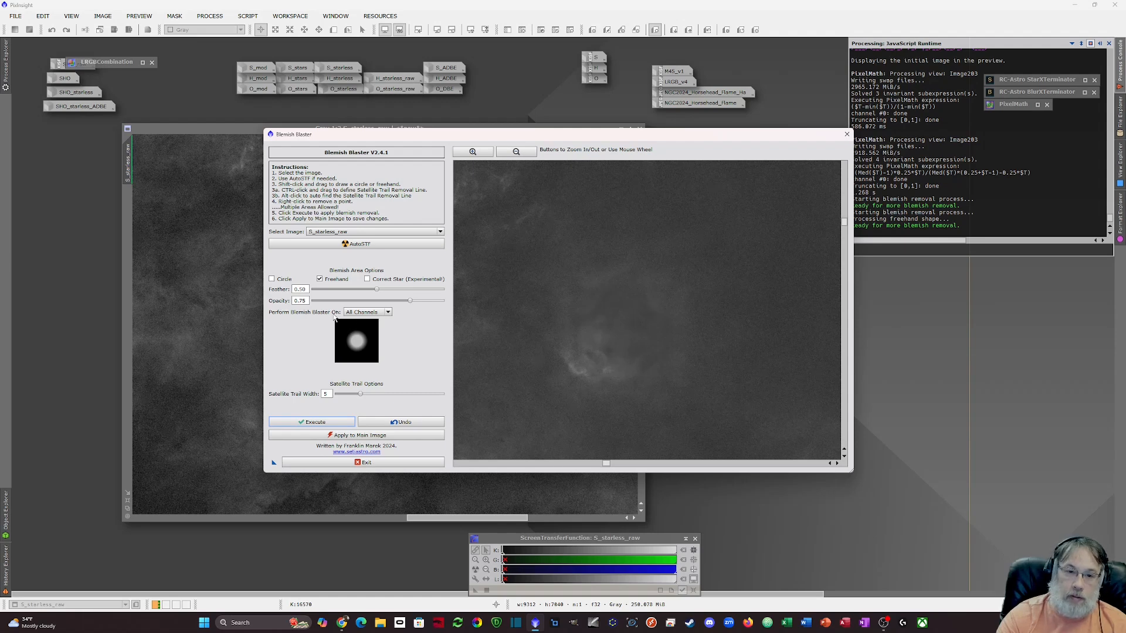
# Step: Place seven circles of varying size over the leftover glow around the wisp, run the removal, and treat one more central spot
pyautogui.click(272, 279)
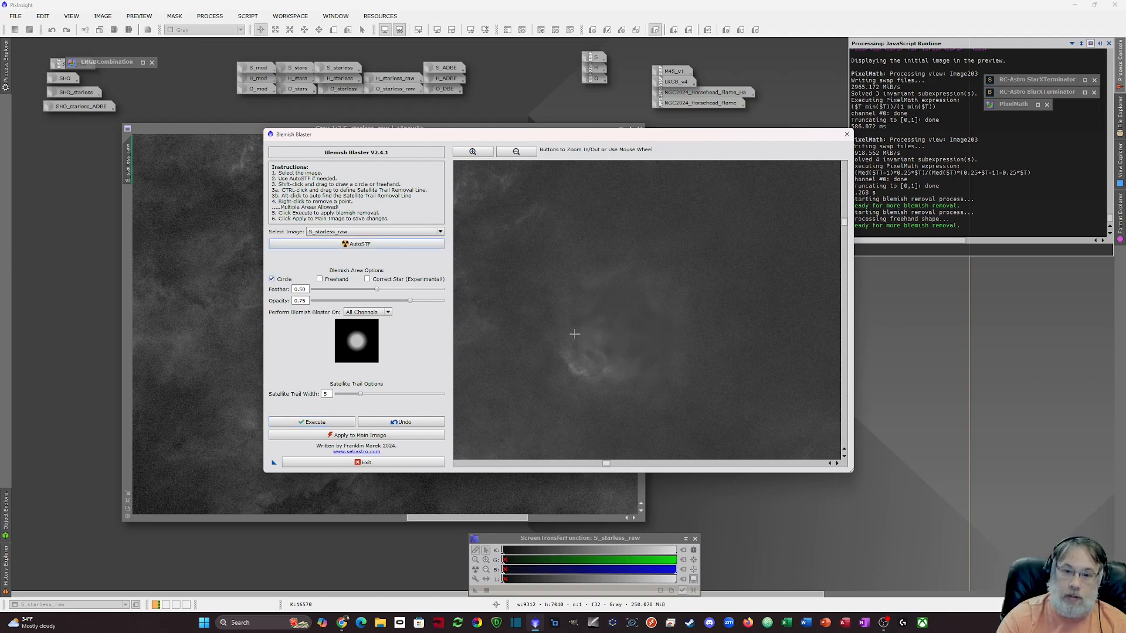
pyautogui.moveTo(573, 332)
pyautogui.mouseDown()
pyautogui.moveTo(645, 308)
pyautogui.moveTo(658, 348)
pyautogui.mouseUp()
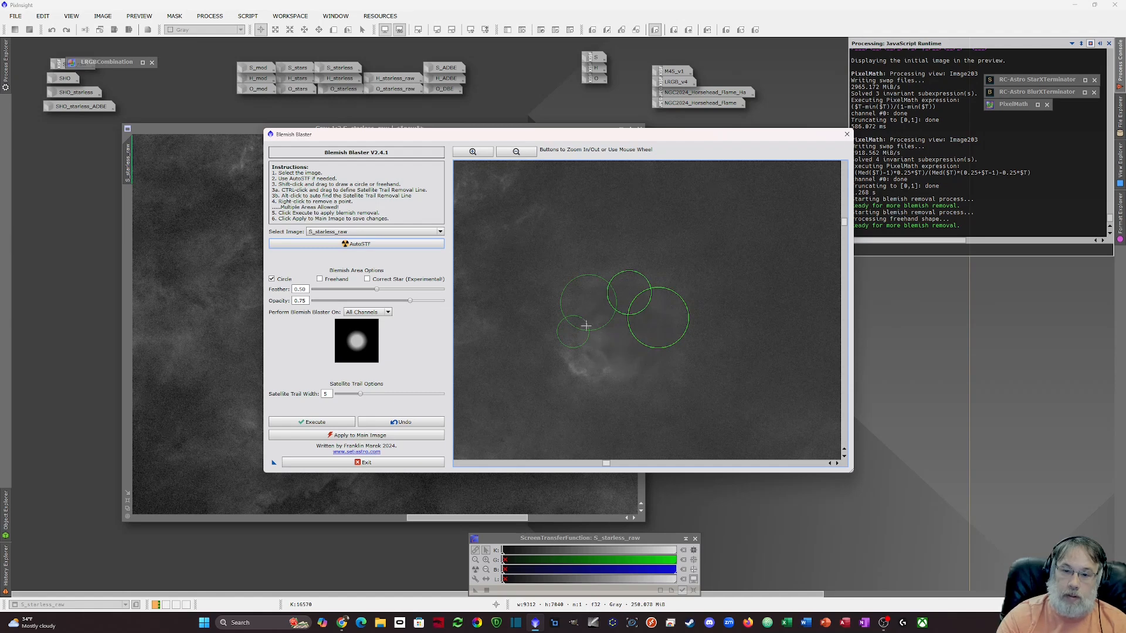
pyautogui.moveTo(594, 330); pyautogui.dragTo(603, 337)
pyautogui.moveTo(642, 372); pyautogui.dragTo(630, 347)
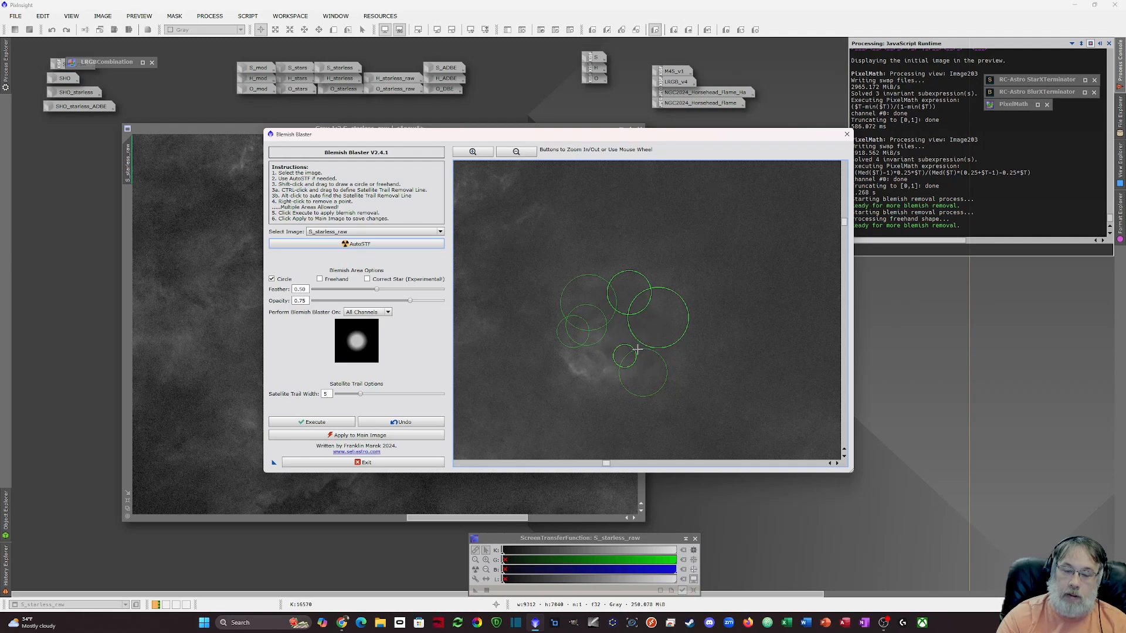
pyautogui.click(315, 423)
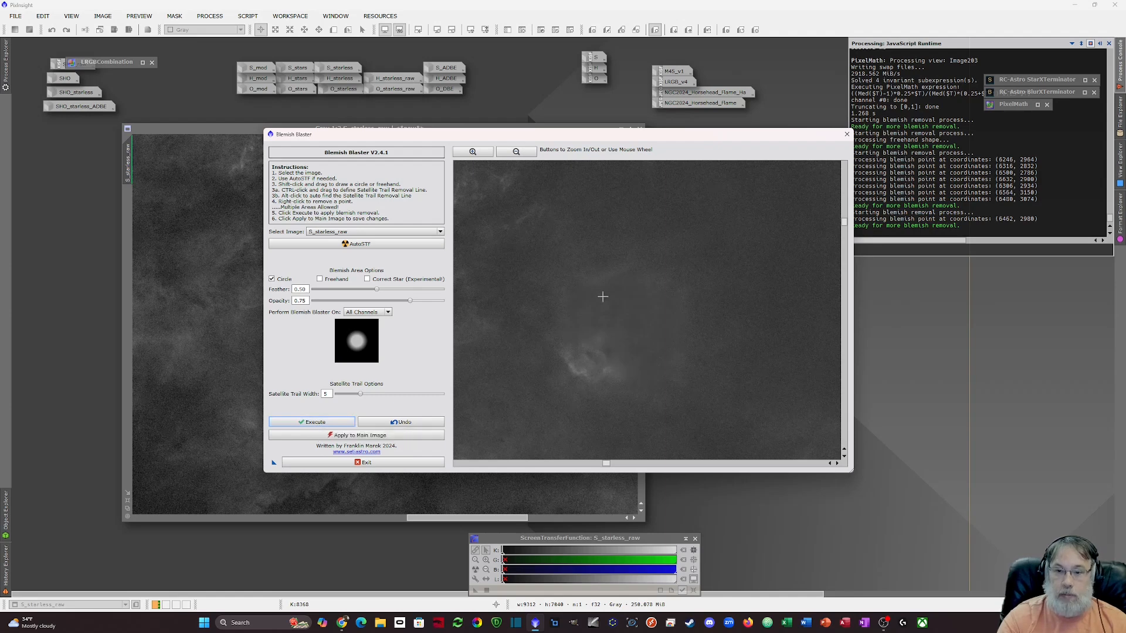
# Step: Check the cleaned area at a wider zoom, apply the removal to the S_starless_raw image, and minimize it
pyautogui.scroll(-2, 553, 379)
pyautogui.moveTo(606, 463); pyautogui.dragTo(550, 465)
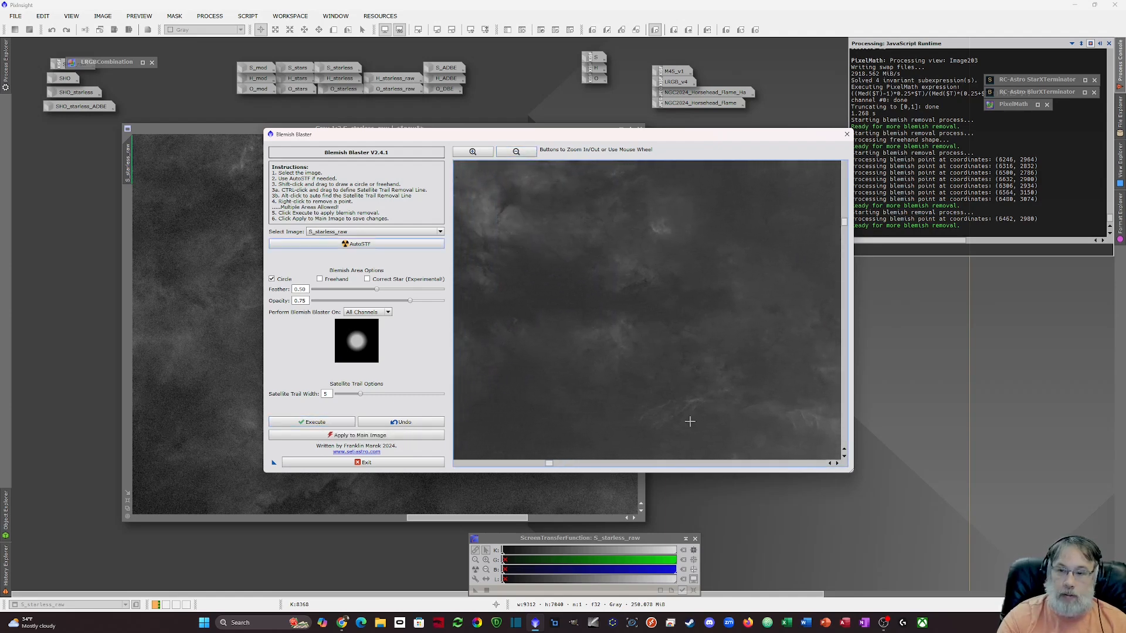
pyautogui.moveTo(845, 227); pyautogui.dragTo(845, 199)
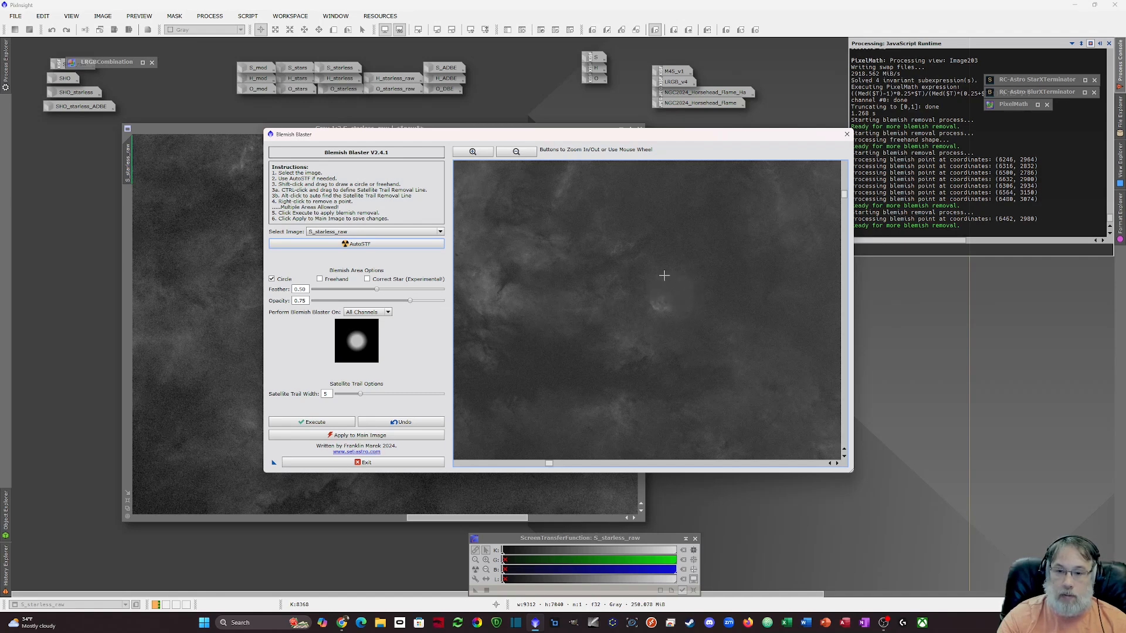
pyautogui.click(356, 436)
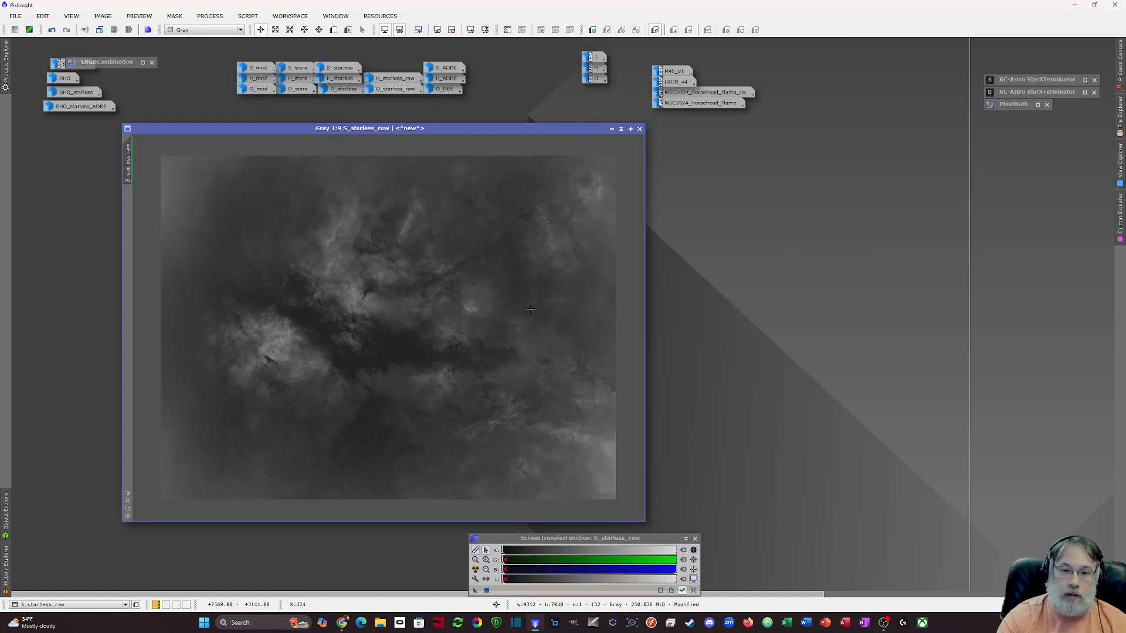
pyautogui.scroll(1, 531, 310)
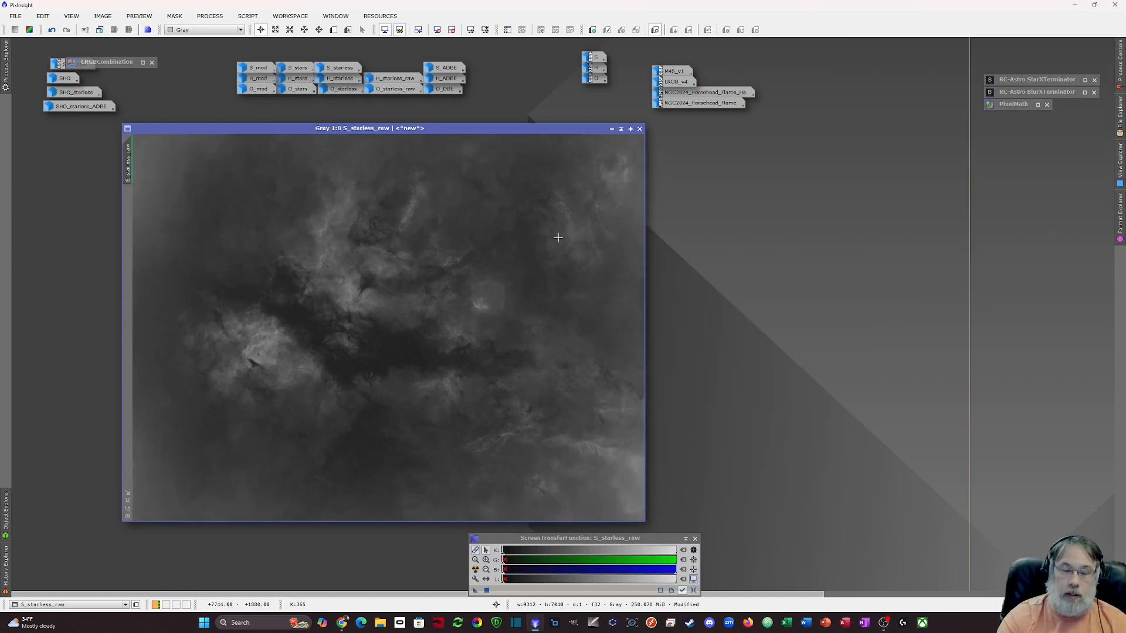
pyautogui.click(611, 128)
# Step: Undo the removal in S_starless_raw and place it beside S_starless, with both views linked at 1:2 on the removed star
pyautogui.moveTo(487, 143); pyautogui.dragTo(558, 144)
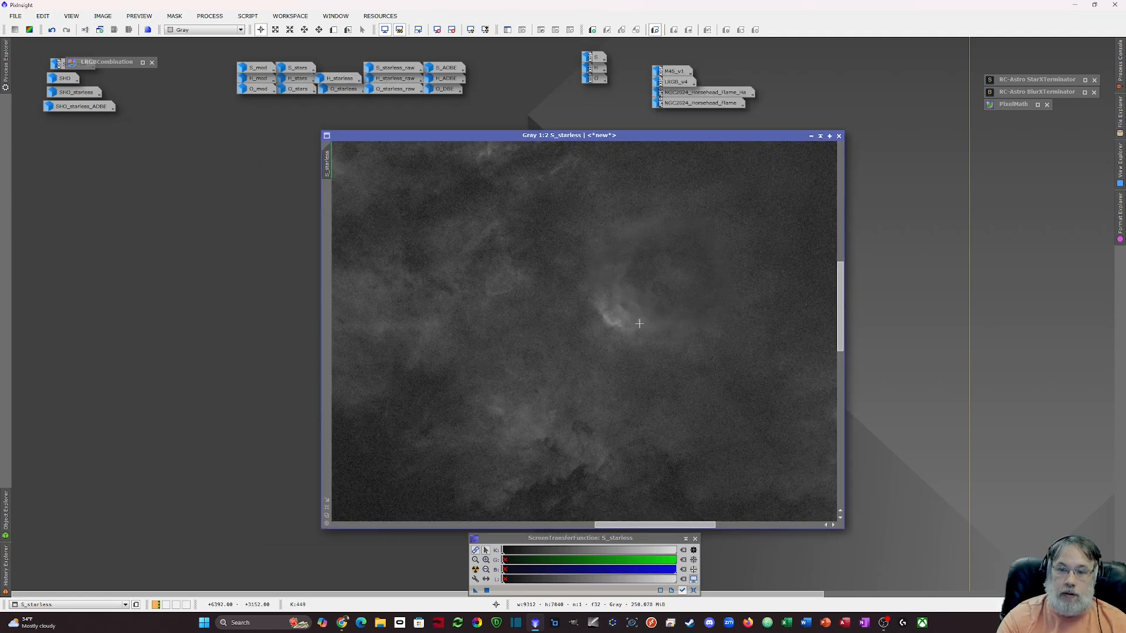
pyautogui.doubleClick(394, 68)
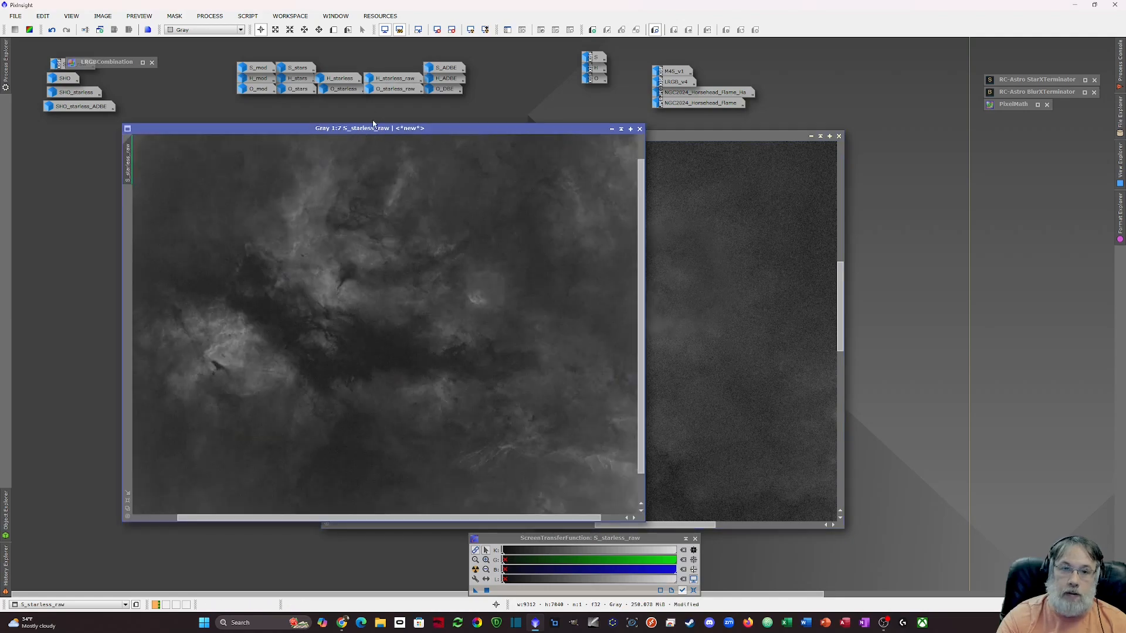
pyautogui.moveTo(503, 128); pyautogui.dragTo(461, 136)
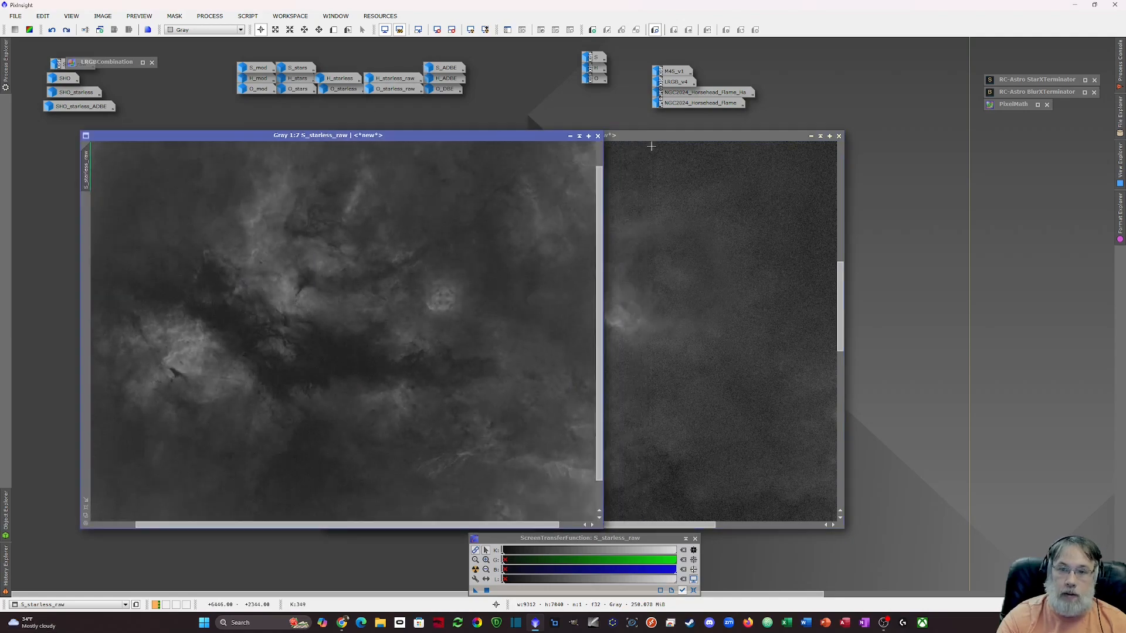
pyautogui.moveTo(649, 143); pyautogui.dragTo(793, 141)
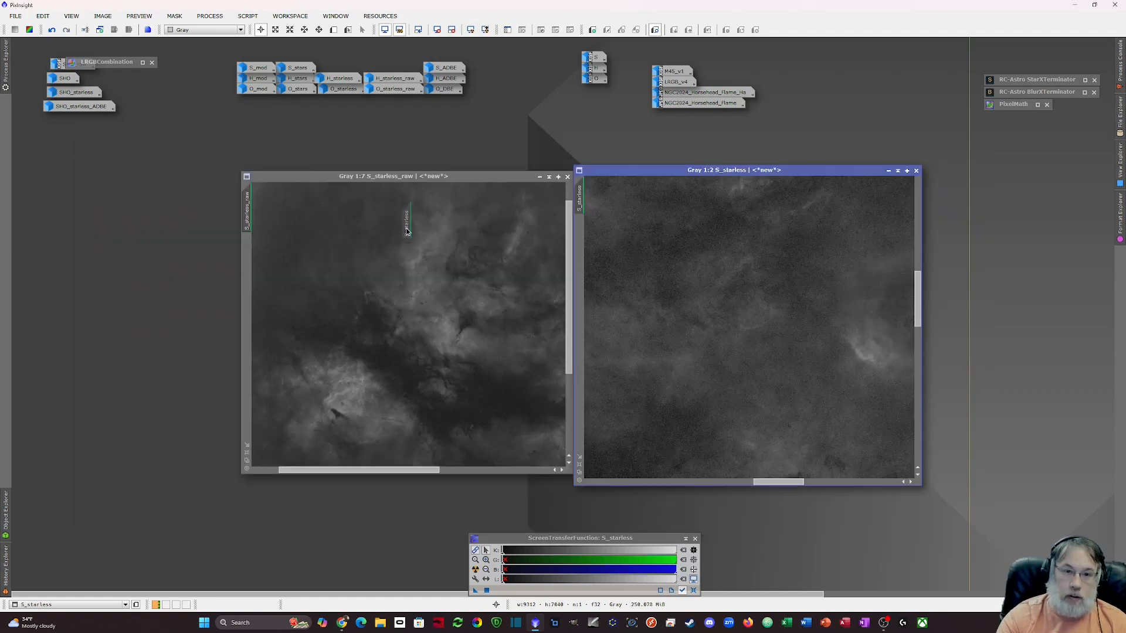
pyautogui.moveTo(249, 222); pyautogui.dragTo(778, 335)
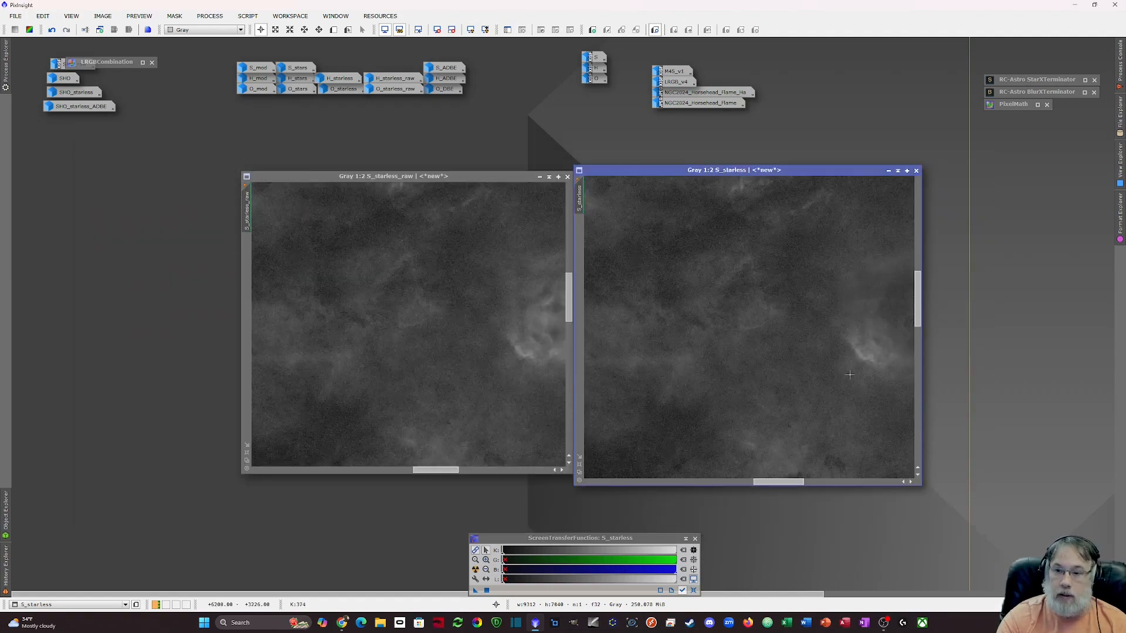
pyautogui.moveTo(776, 484); pyautogui.dragTo(795, 485)
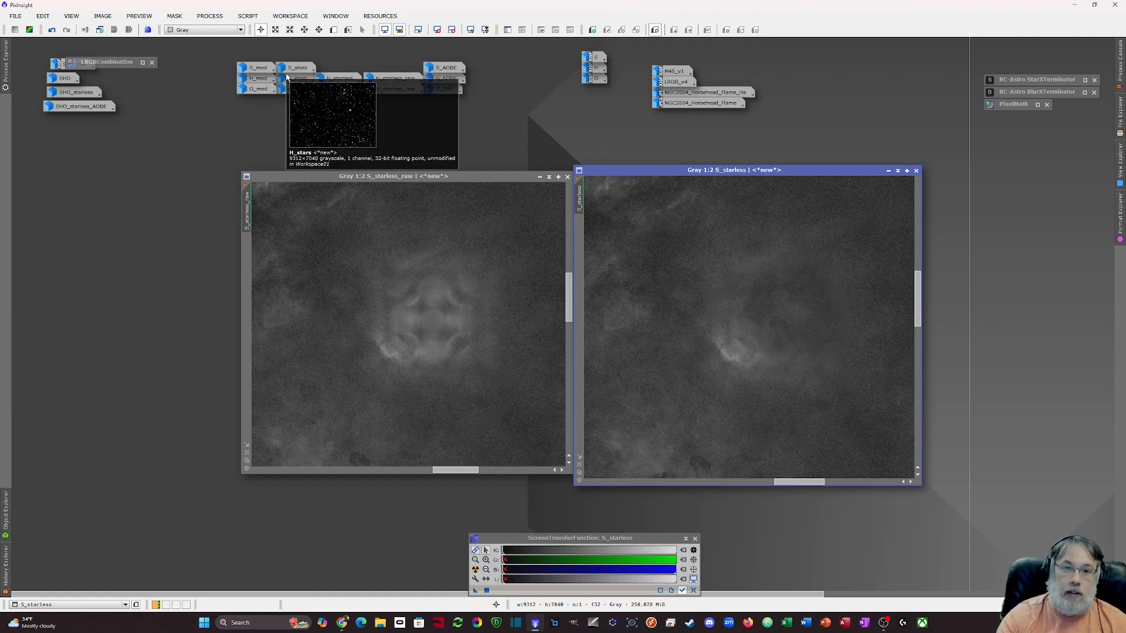
# Step: Open S_mod beside S_starless and S_starless_raw, link the three views, and show the bright star area at 1:1
pyautogui.doubleClick(258, 67)
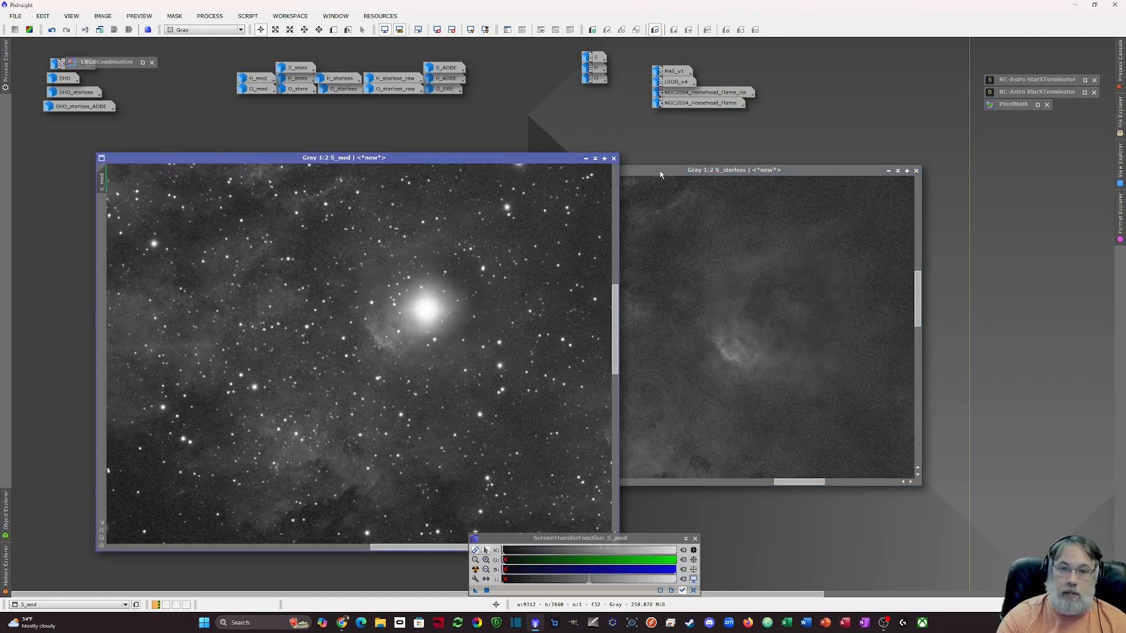
pyautogui.moveTo(660, 175); pyautogui.dragTo(715, 180)
pyautogui.moveTo(634, 209); pyautogui.dragTo(104, 191)
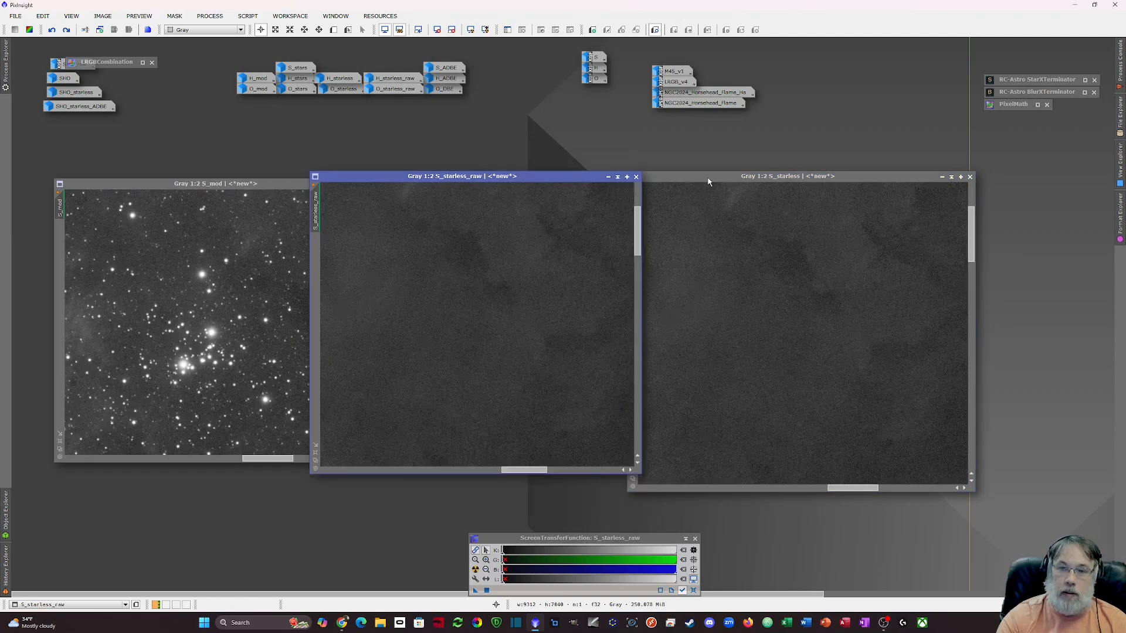
pyautogui.click(708, 179)
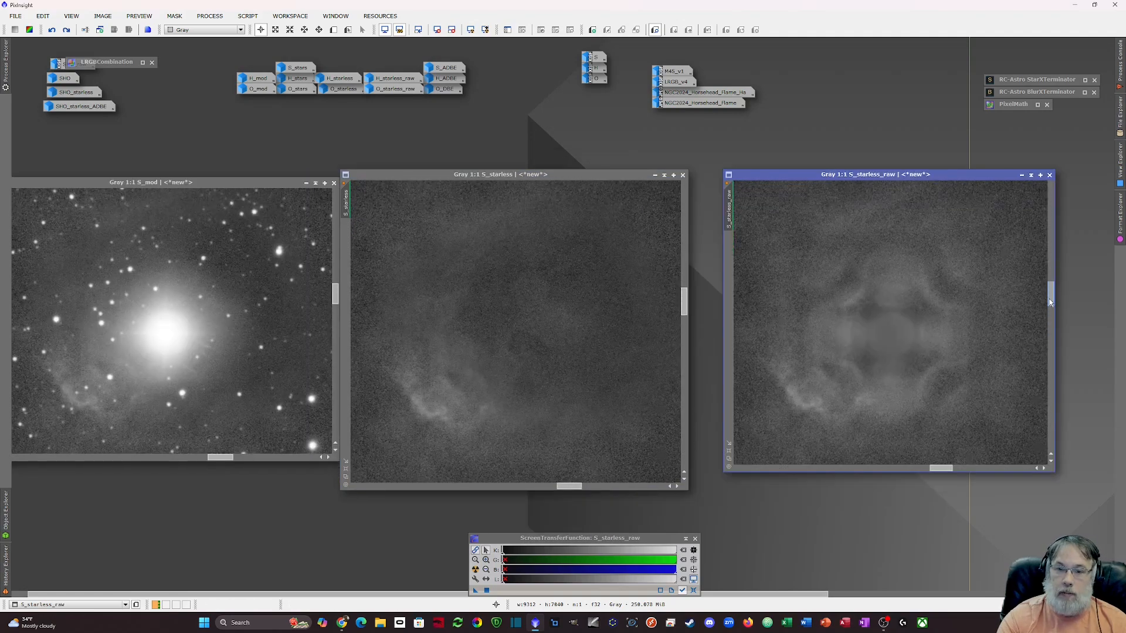
pyautogui.moveTo(1051, 303); pyautogui.dragTo(1051, 301)
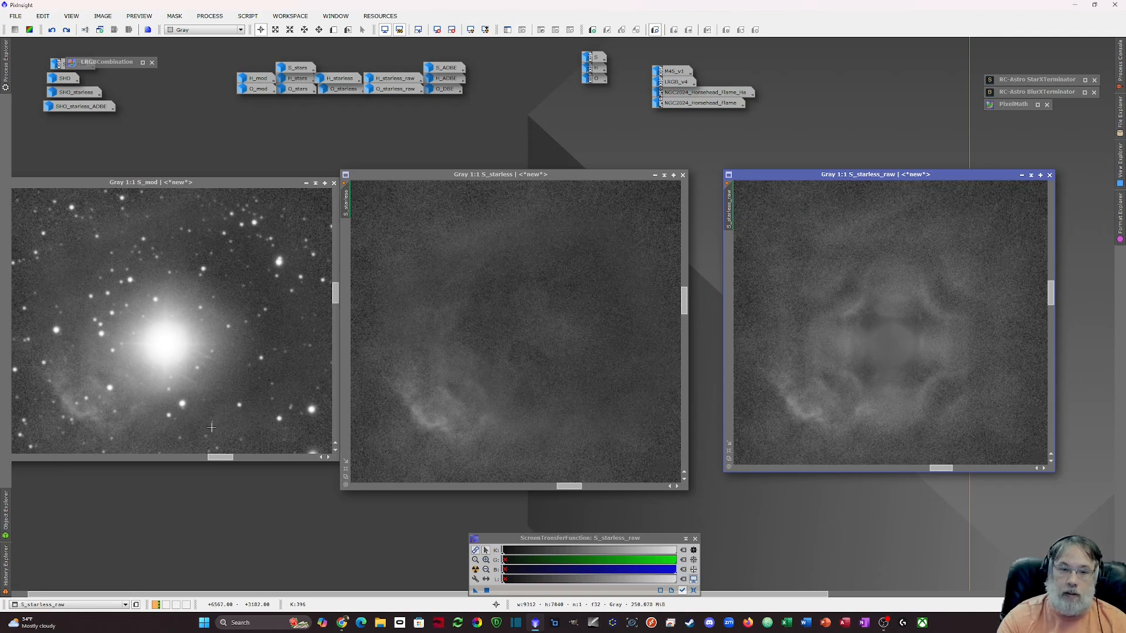
# Step: Compare the star area across the three linked images at 1:1, 1:2 and 1:13, and minimize the images
pyautogui.scroll(1, 178, 340)
pyautogui.scroll(-7, 179, 340)
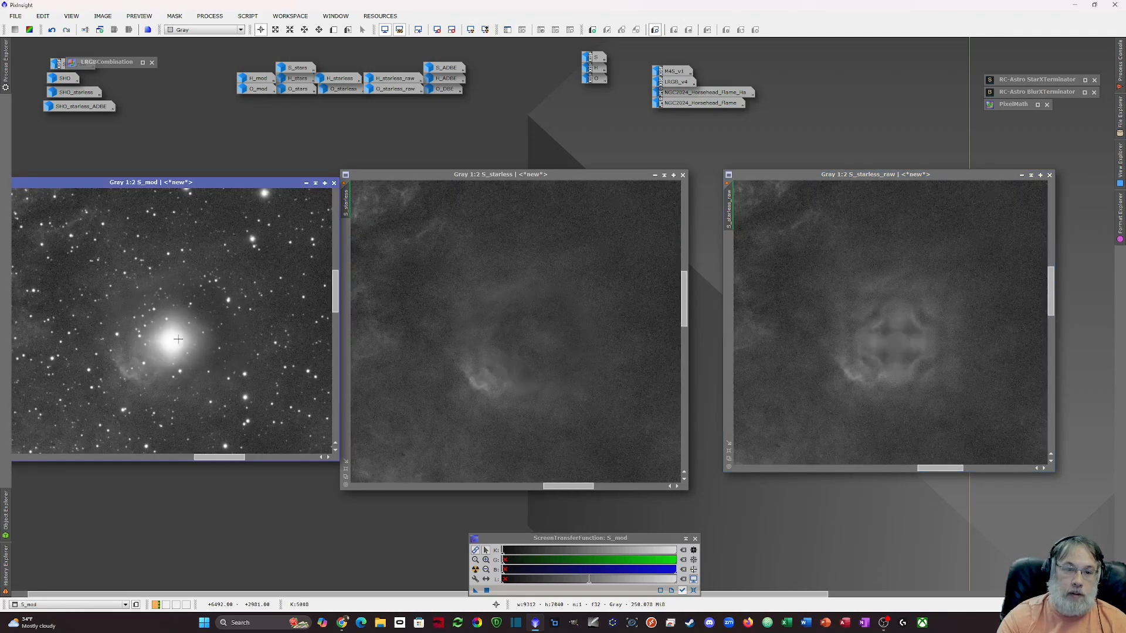
pyautogui.scroll(-6, 176, 339)
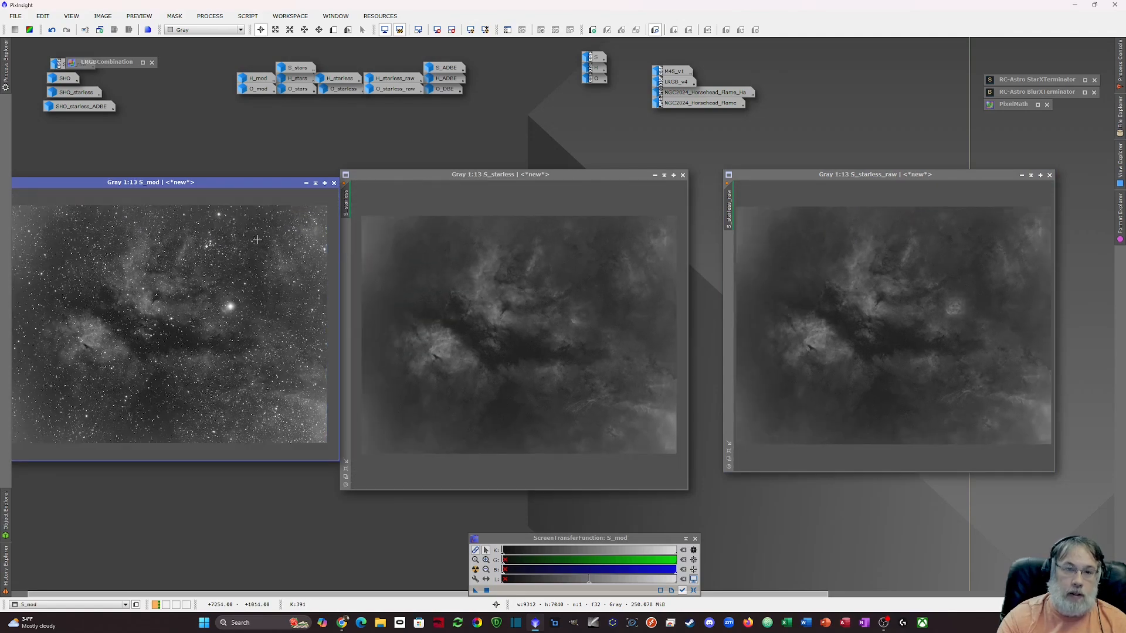
pyautogui.click(655, 174)
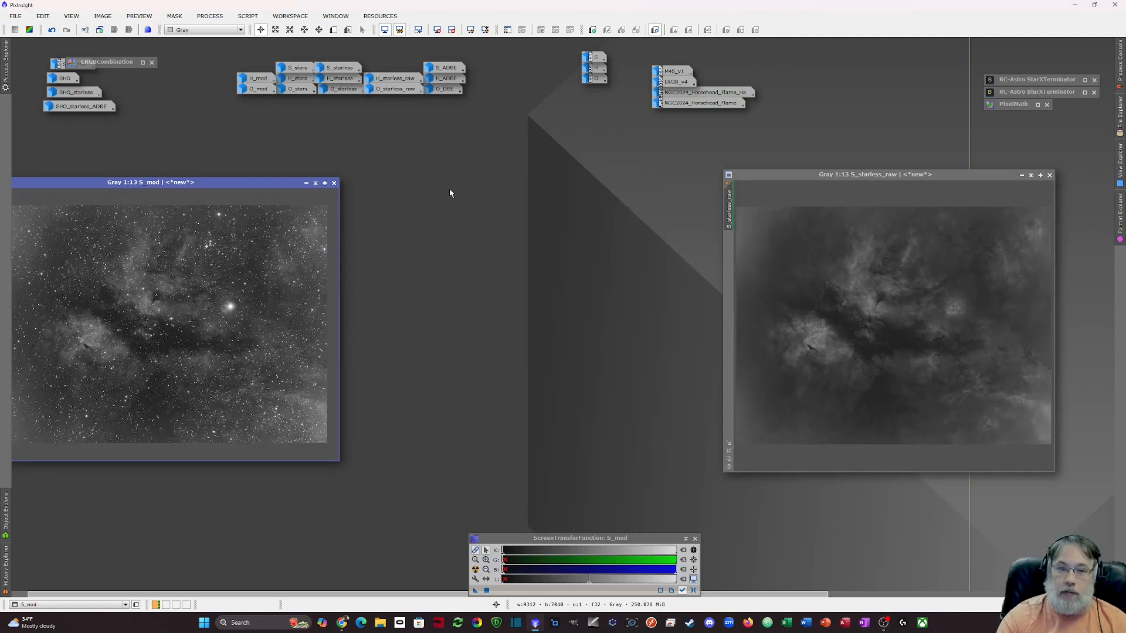
pyautogui.click(315, 184)
# Step: Open H_starless_raw in Blemish Blaster with an auto-stretched preview, and set the opacity to 0.75 and the feather to 0.30
pyautogui.doubleClick(595, 71)
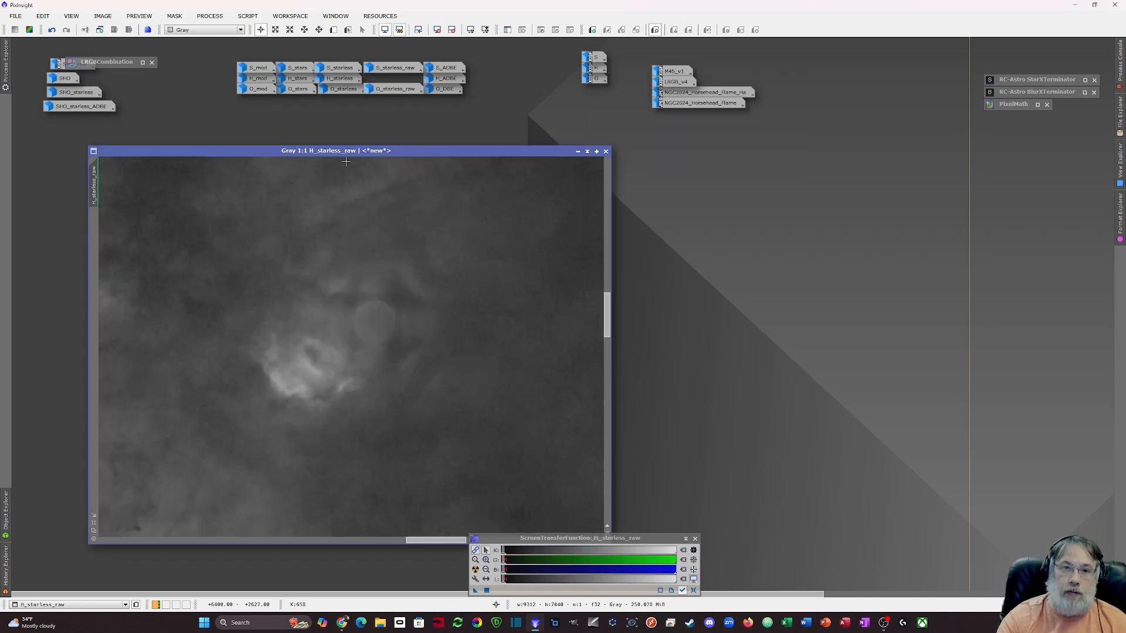
pyautogui.click(210, 16)
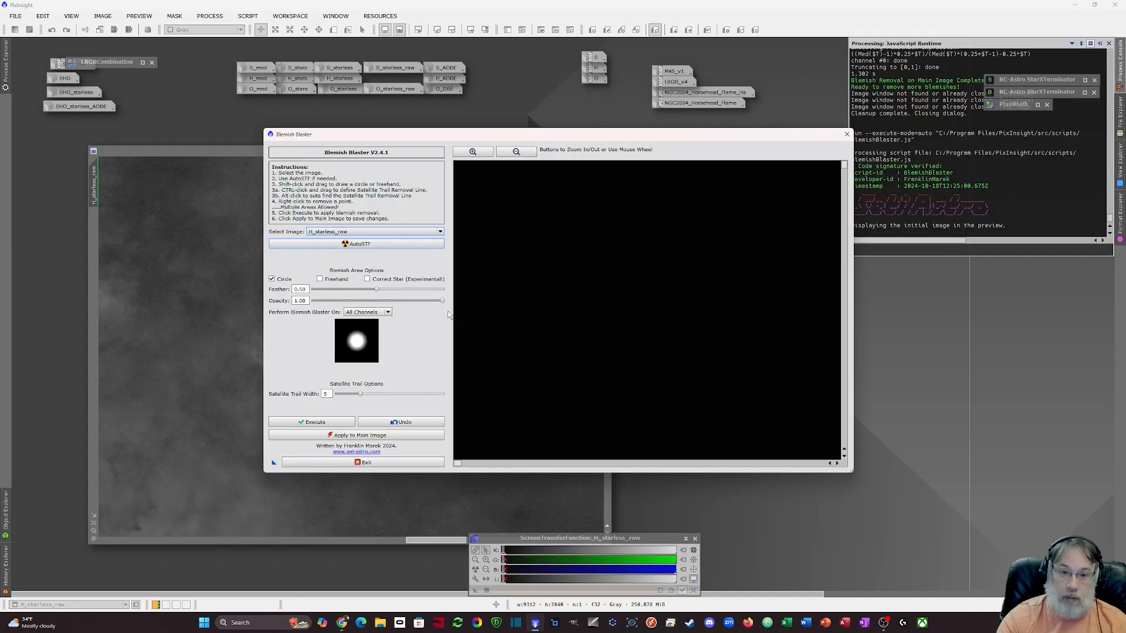
pyautogui.click(414, 245)
pyautogui.moveTo(442, 301); pyautogui.dragTo(349, 291)
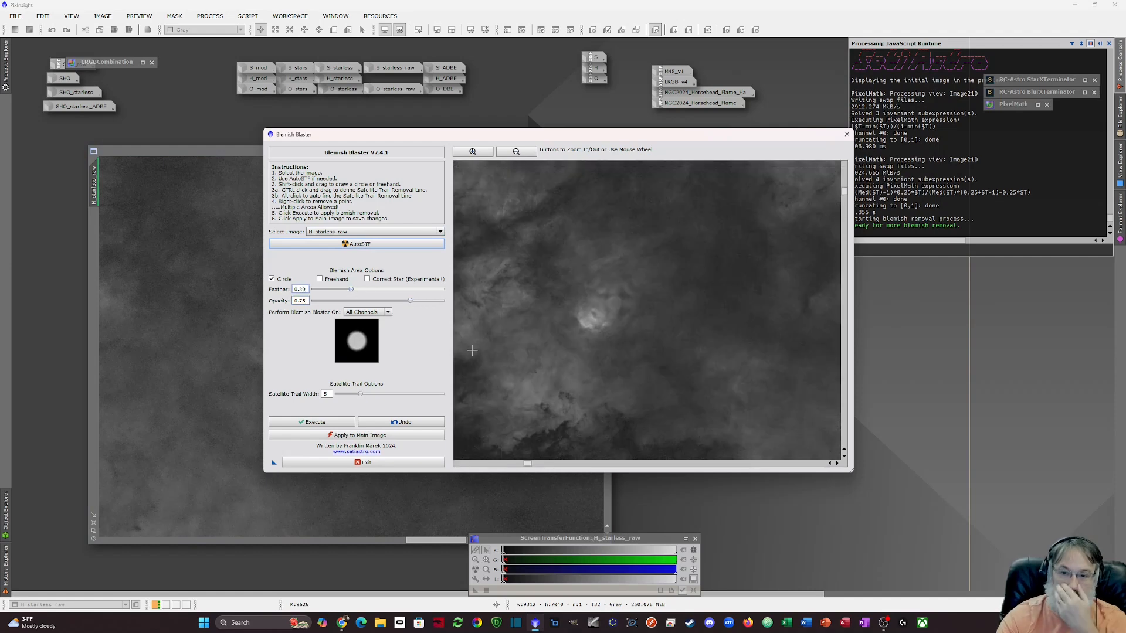
# Step: Cover the halo remnants beside the bright nebula knot in H_starless_raw with four overlapping circles and execute the blemish removal
pyautogui.click(473, 152)
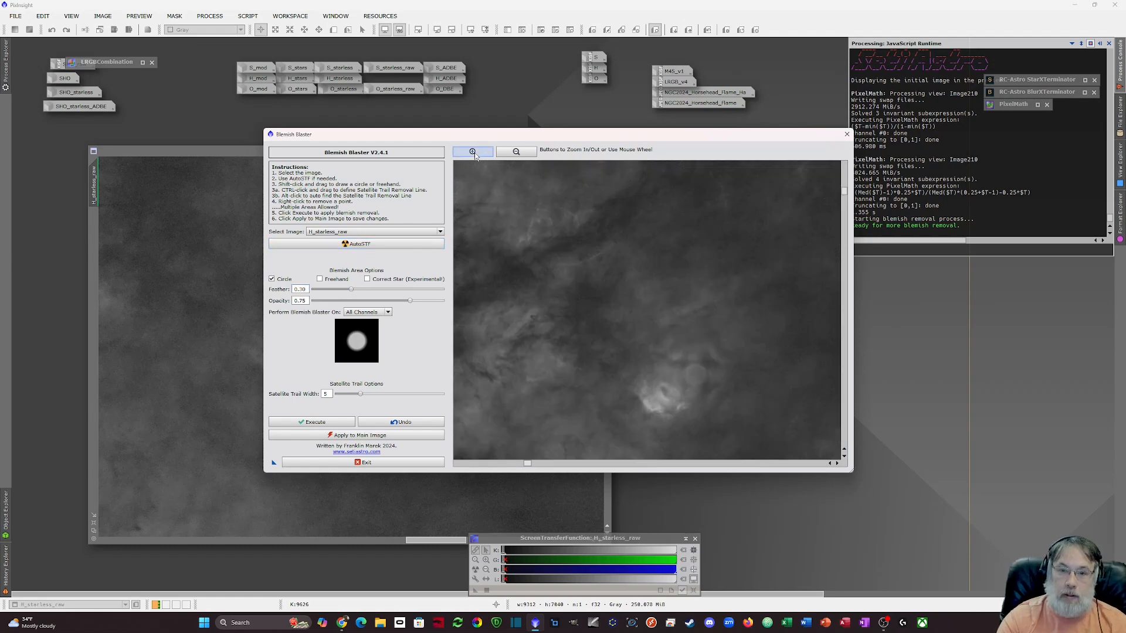
pyautogui.click(320, 279)
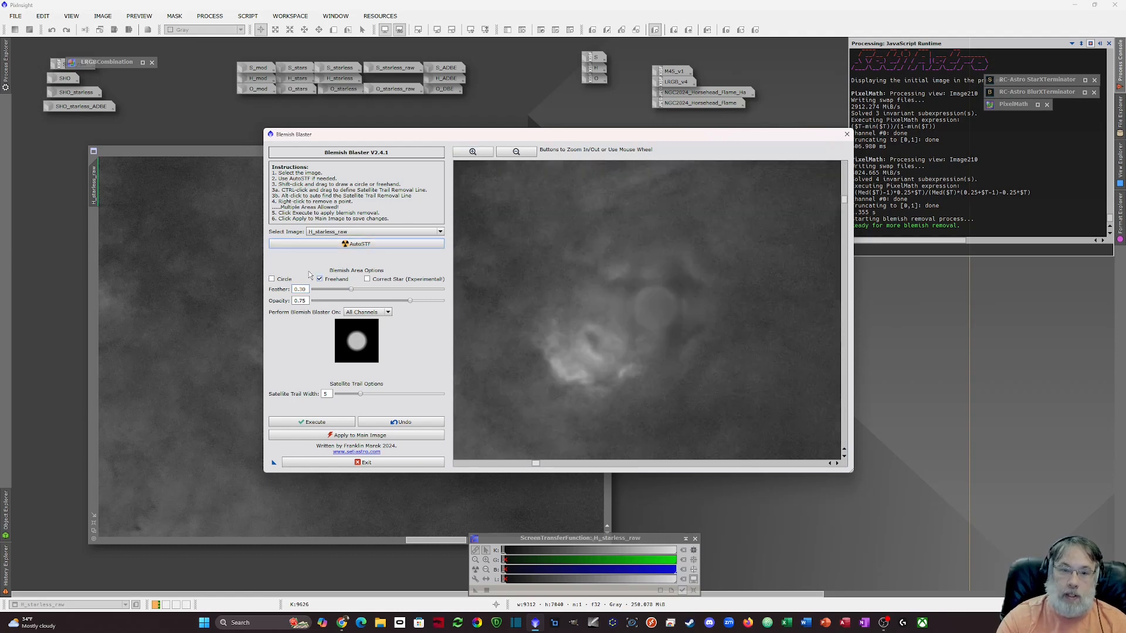
pyautogui.click(272, 279)
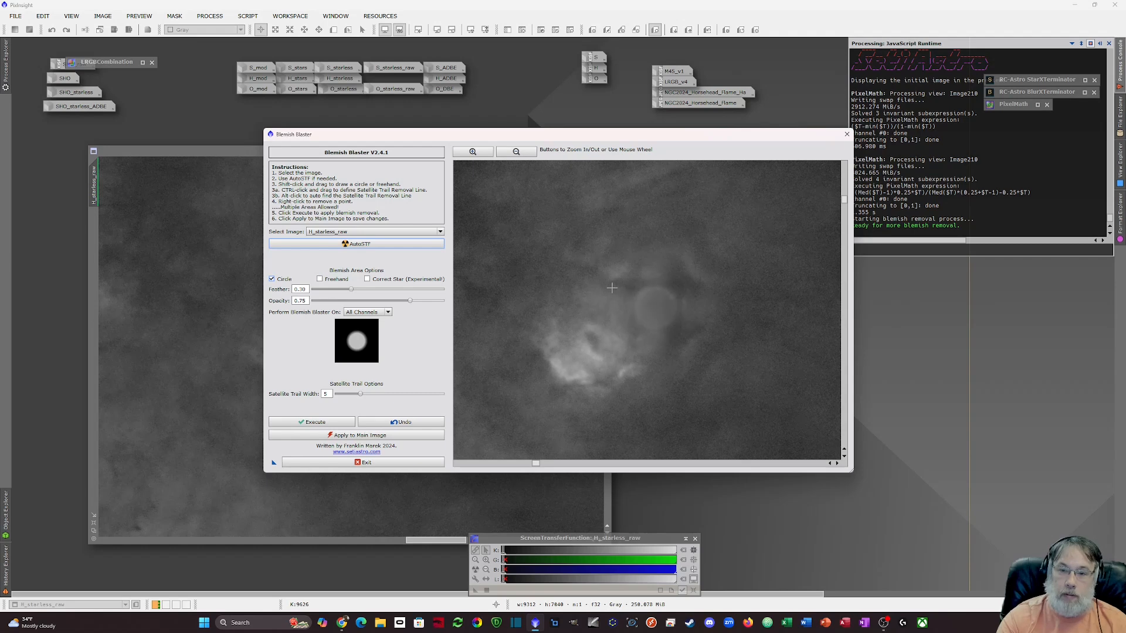
pyautogui.moveTo(610, 286); pyautogui.dragTo(638, 311)
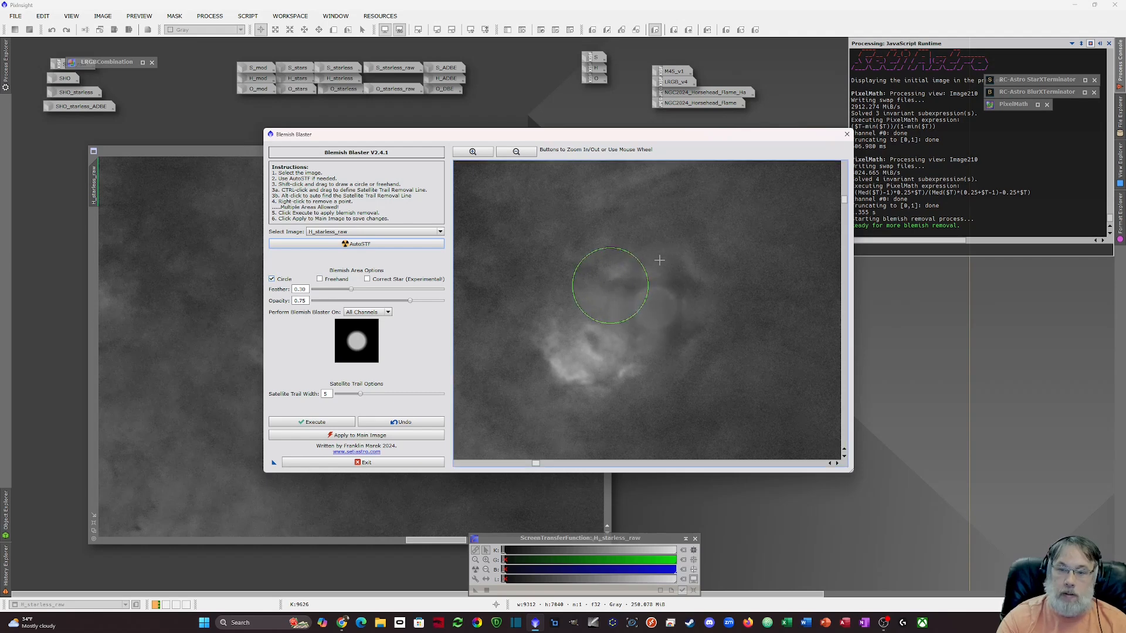
pyautogui.moveTo(656, 249); pyautogui.dragTo(710, 382)
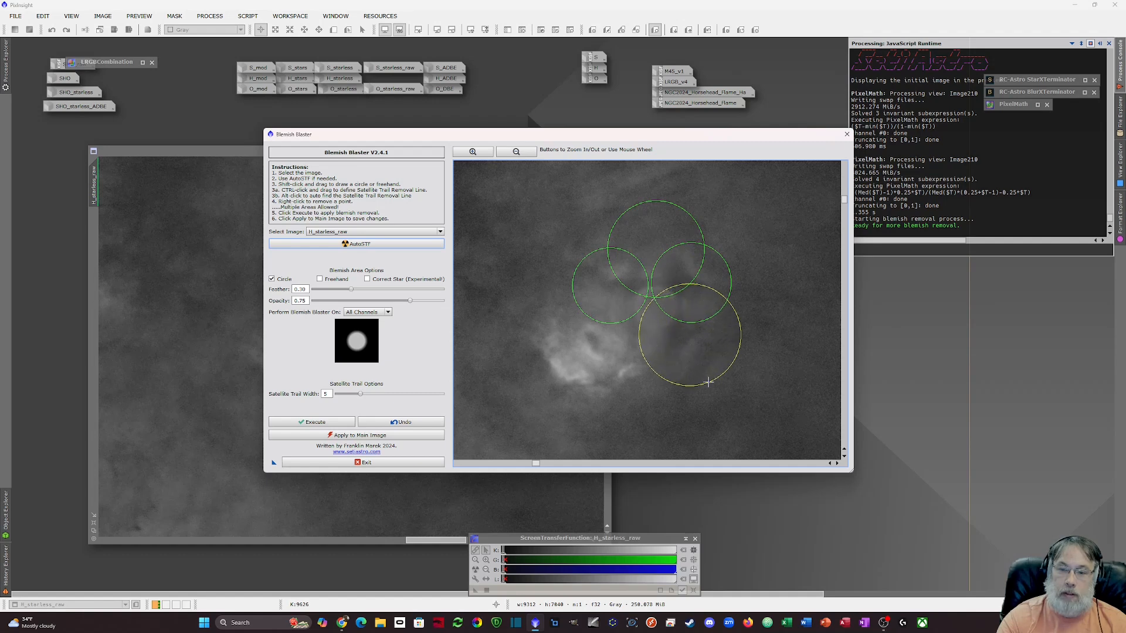
pyautogui.click(315, 423)
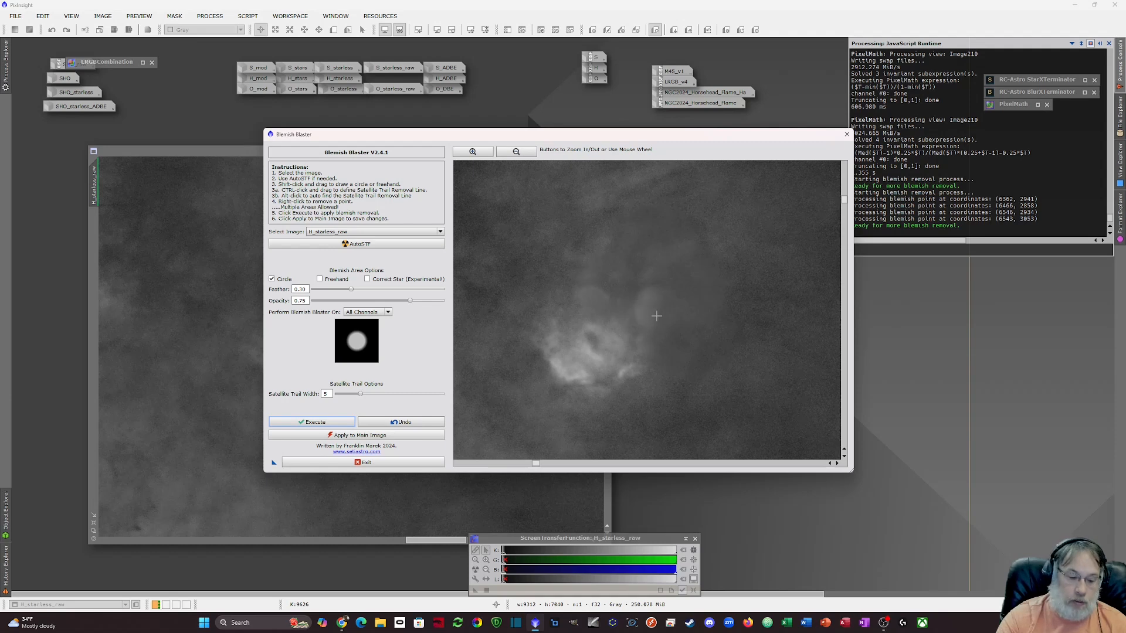
# Step: Remove the leftover halo patch beside the nebula knot with one small circle, check the wider area, and close Blemish Blaster without applying
pyautogui.moveTo(642, 285); pyautogui.dragTo(662, 306)
pyautogui.click(310, 422)
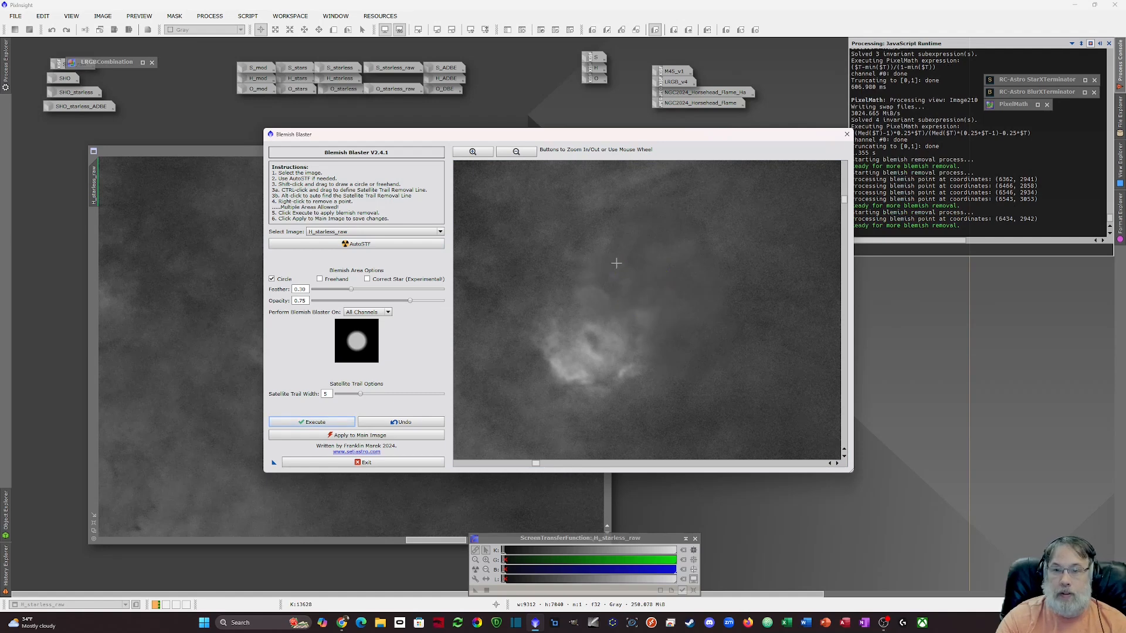
pyautogui.click(515, 152)
pyautogui.click(515, 152)
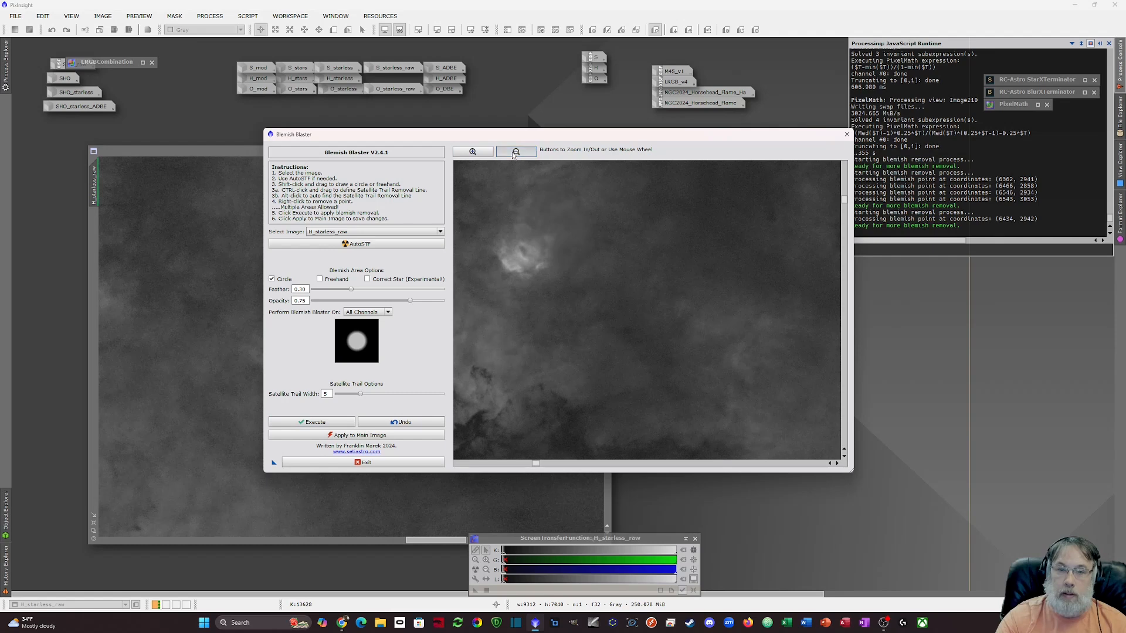
pyautogui.moveTo(535, 464); pyautogui.dragTo(527, 464)
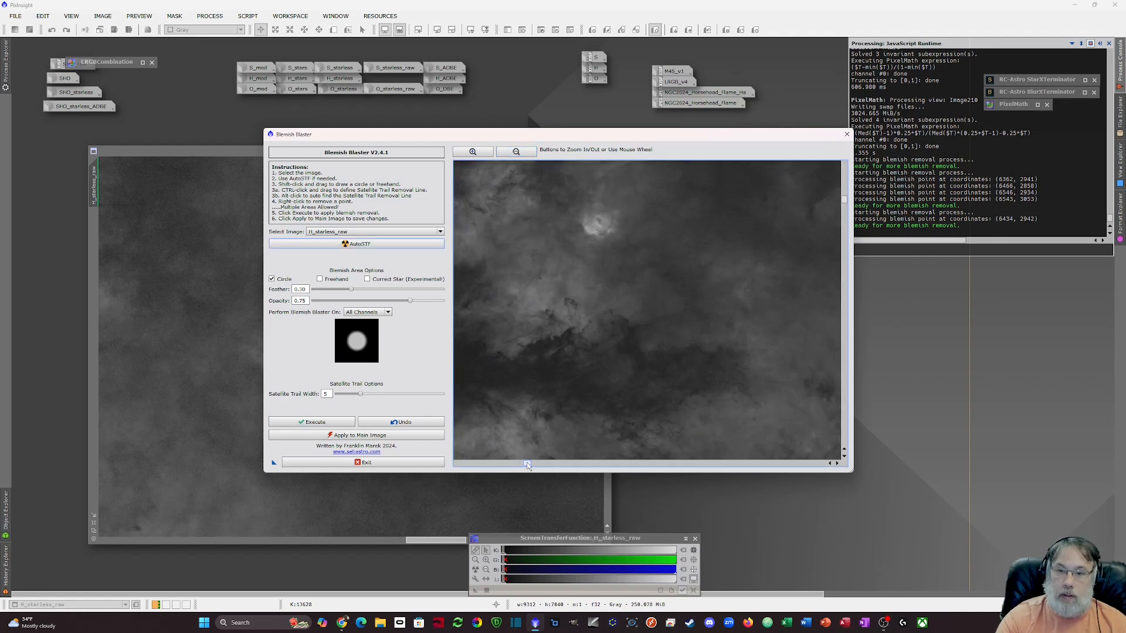
pyautogui.moveTo(842, 201); pyautogui.dragTo(842, 190)
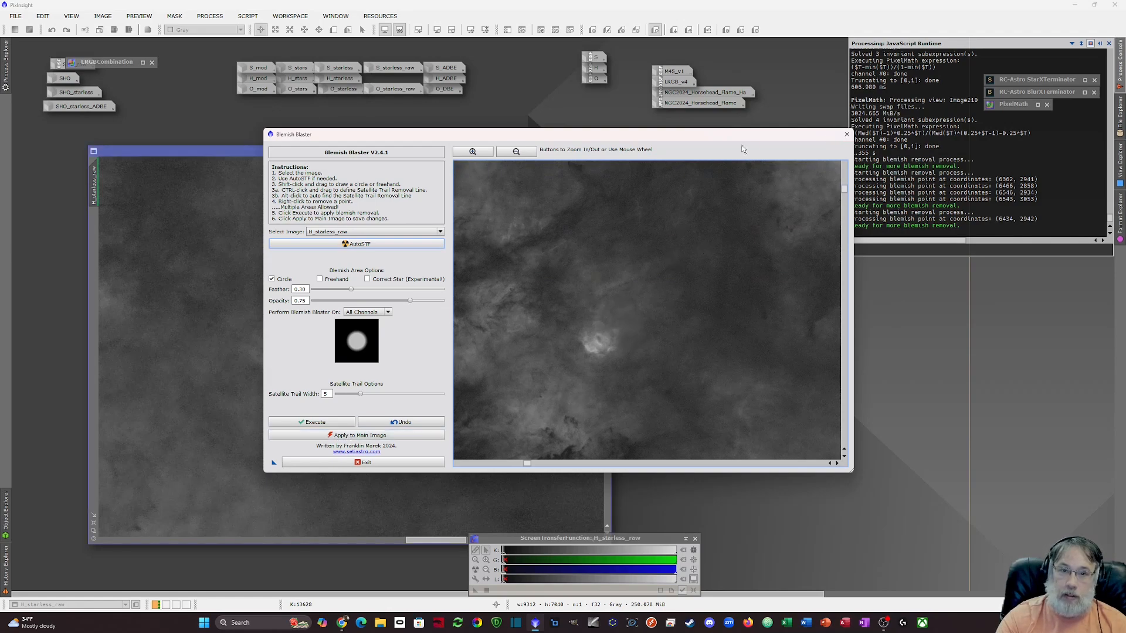
pyautogui.click(846, 136)
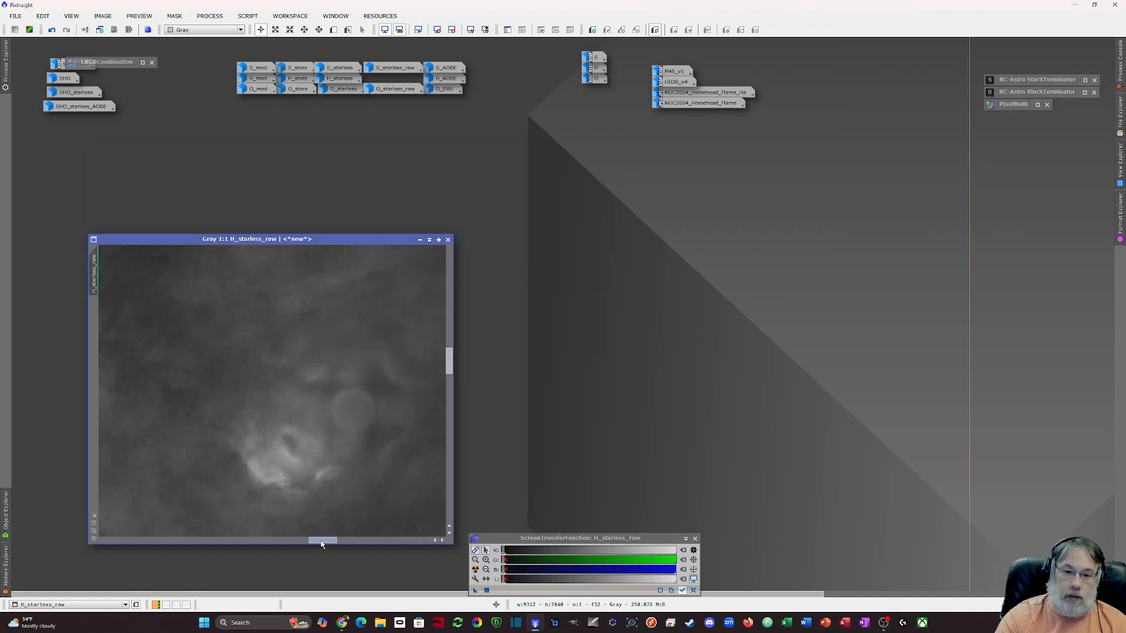
# Step: Place H_mod and H_starless beside H_starless_raw, and link the three views on the bright star area at 1:1
pyautogui.moveTo(322, 540); pyautogui.dragTo(324, 541)
pyautogui.moveTo(357, 241); pyautogui.dragTo(690, 191)
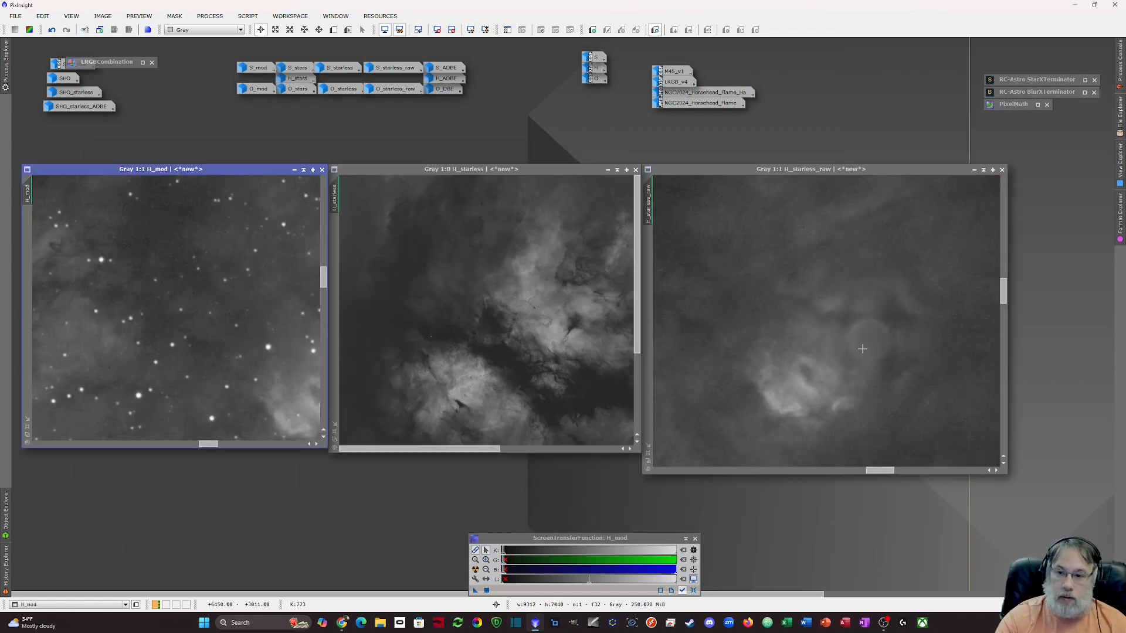
pyautogui.moveTo(651, 214)
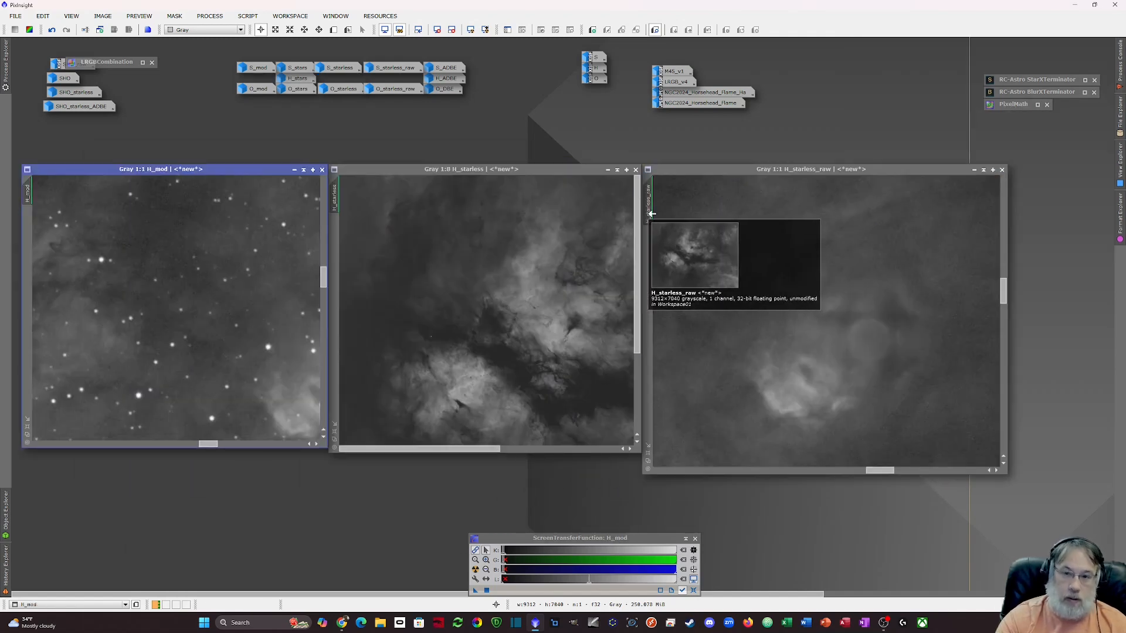
pyautogui.moveTo(651, 214); pyautogui.dragTo(32, 193)
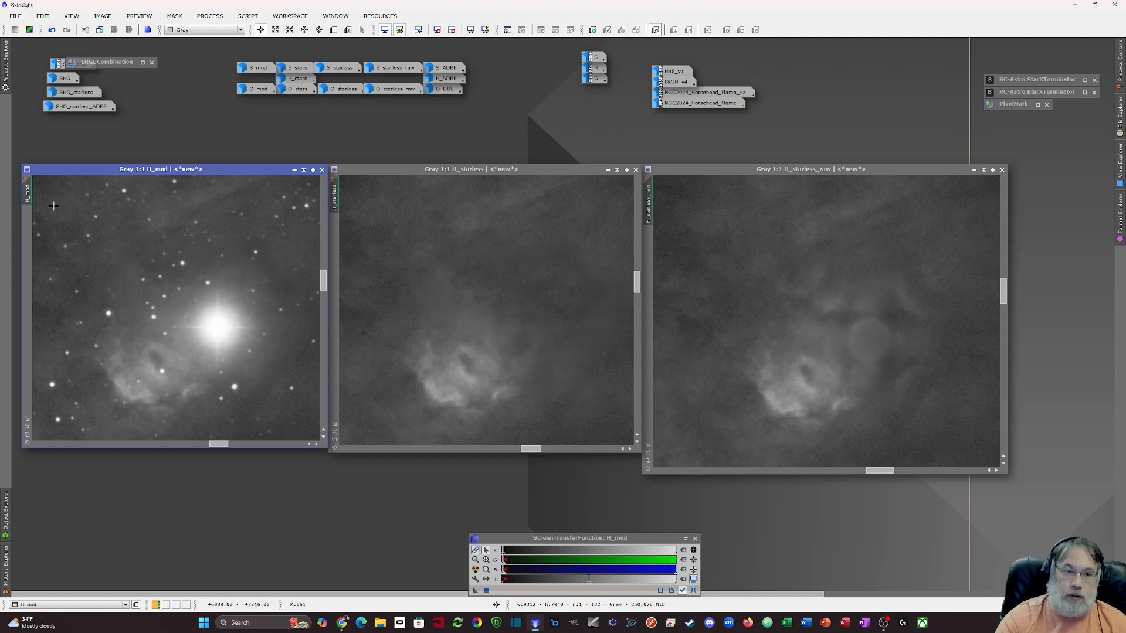
pyautogui.rightClick(27, 193)
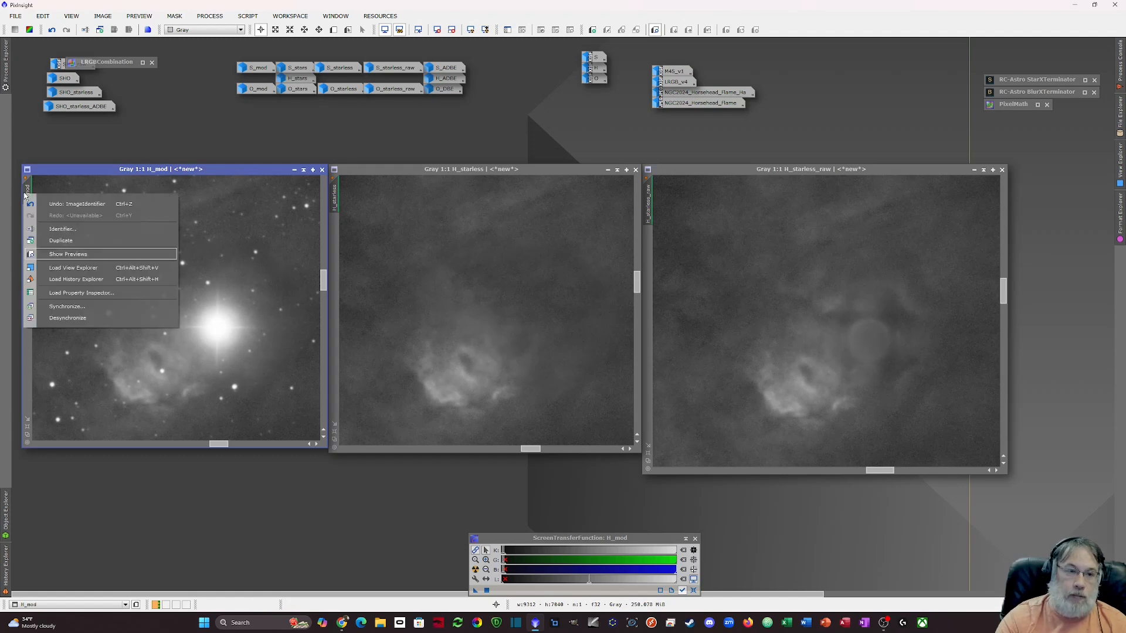
pyautogui.click(49, 318)
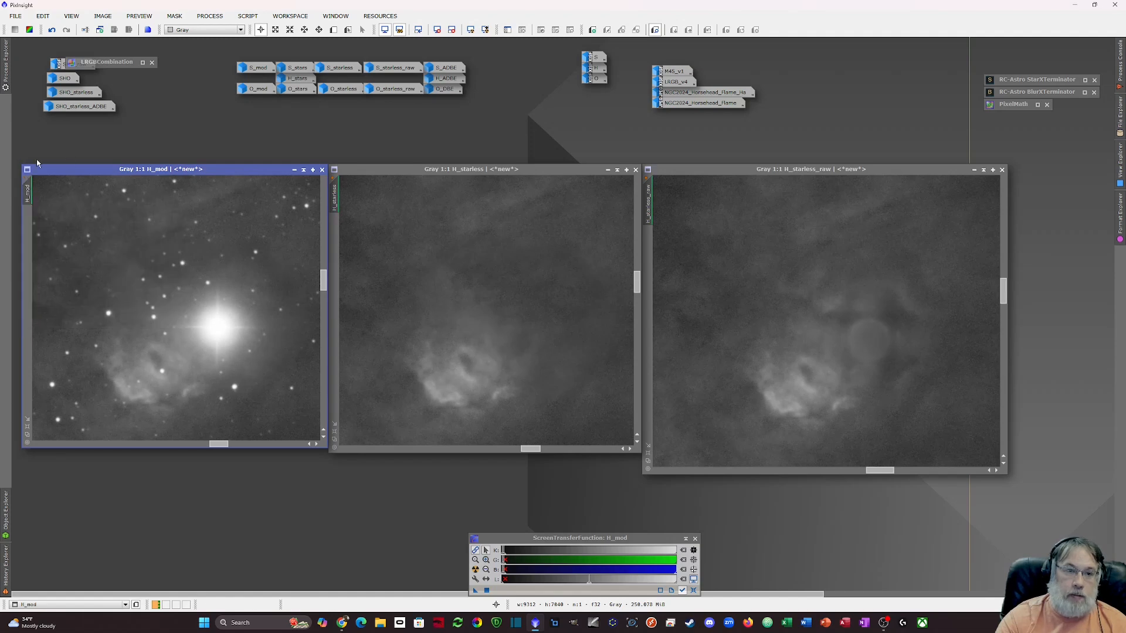
pyautogui.moveTo(338, 201); pyautogui.dragTo(27, 193)
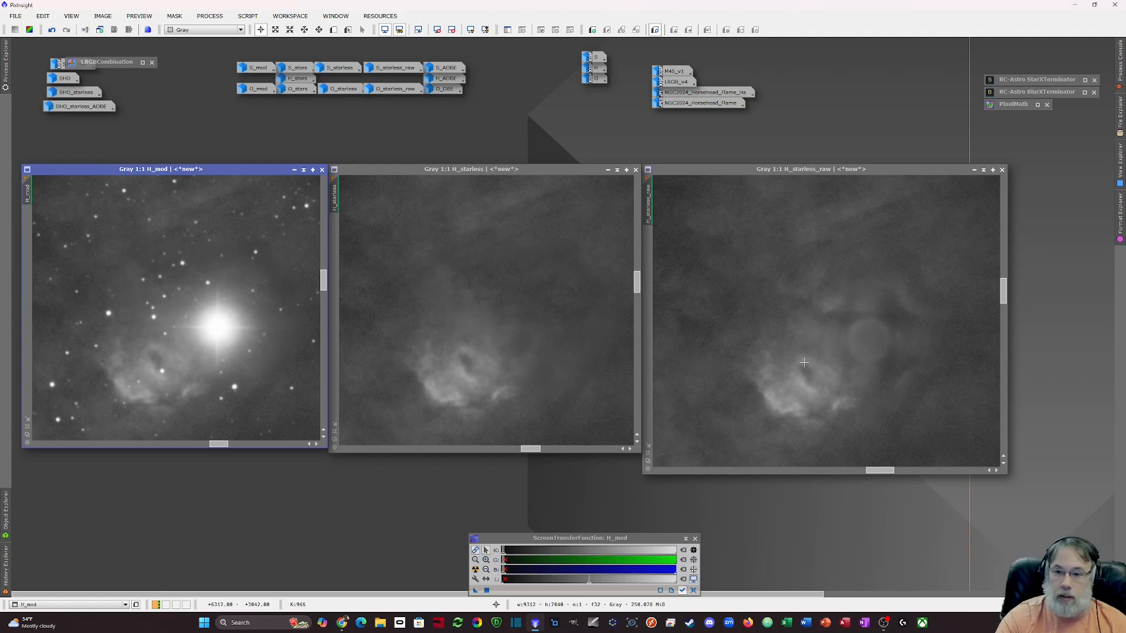
# Step: Compare the star area across the three linked H images at 1:1, 1:3 and 1:4, and minimize the images
pyautogui.click(848, 356)
pyautogui.scroll(1, 848, 355)
pyautogui.scroll(-1, 864, 349)
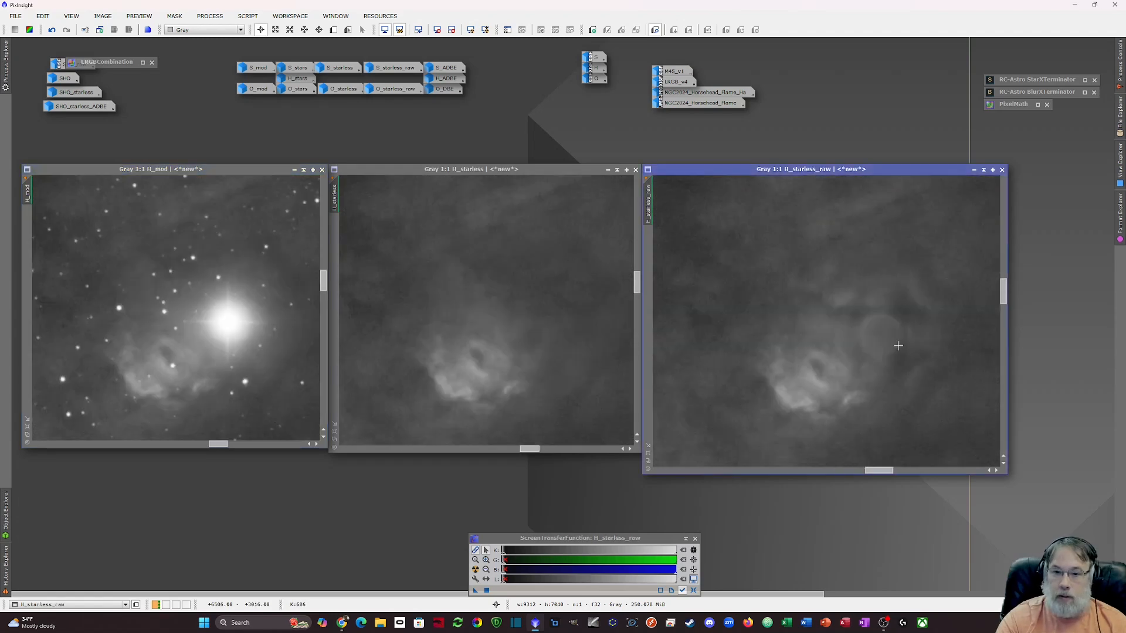
pyautogui.scroll(1, 897, 345)
pyautogui.scroll(-1, 897, 343)
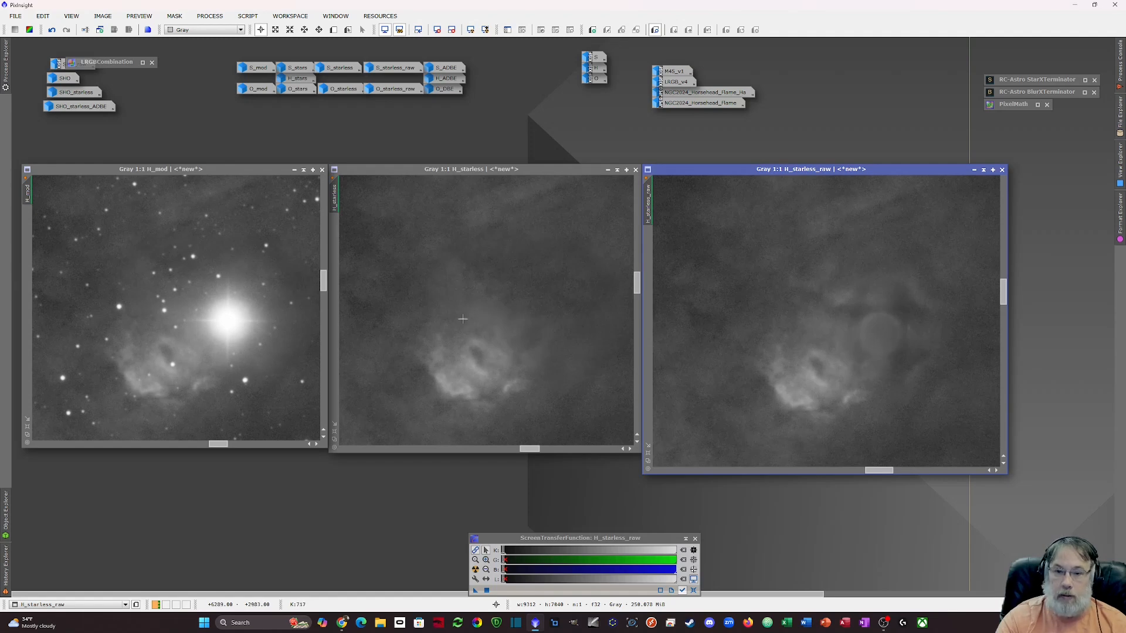
pyautogui.click(244, 340)
pyautogui.scroll(-2, 236, 328)
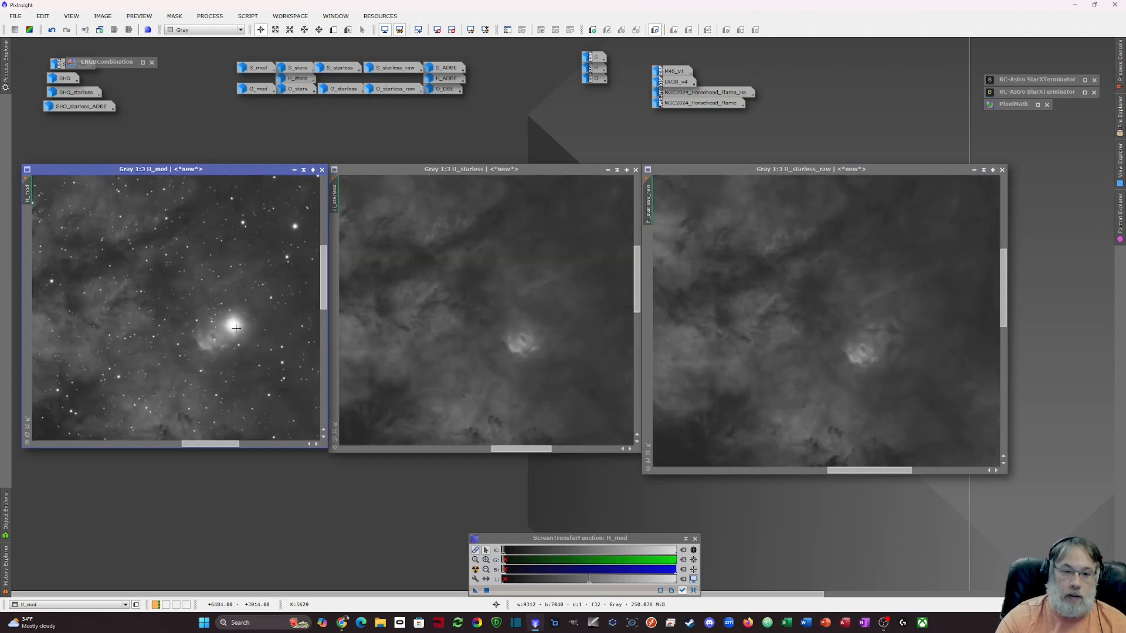
pyautogui.scroll(-1, 235, 328)
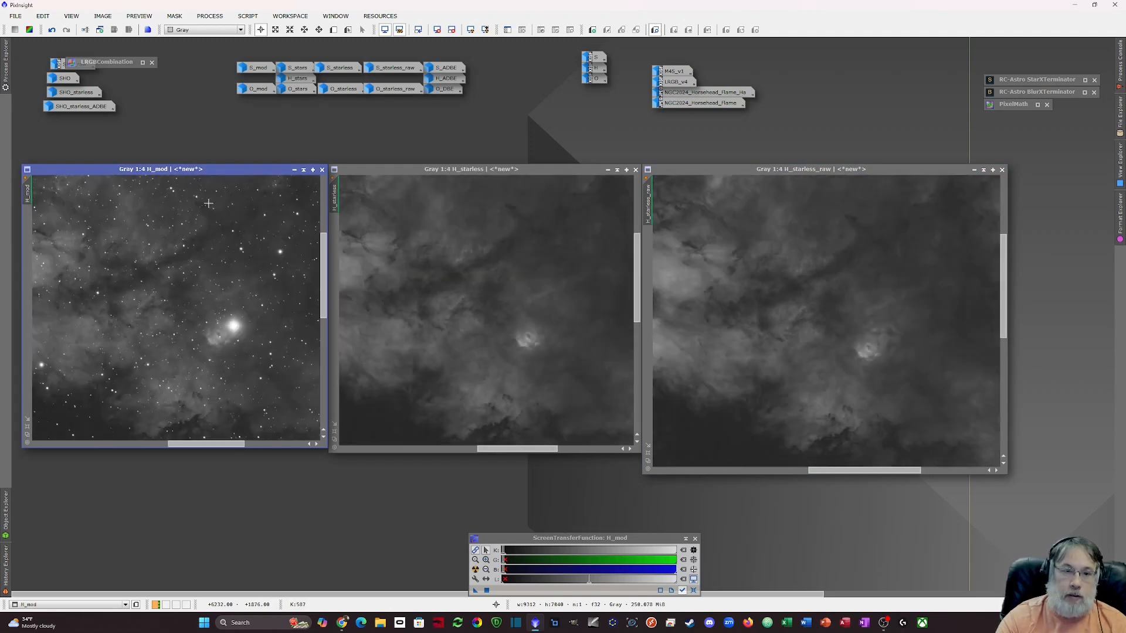
pyautogui.click(293, 170)
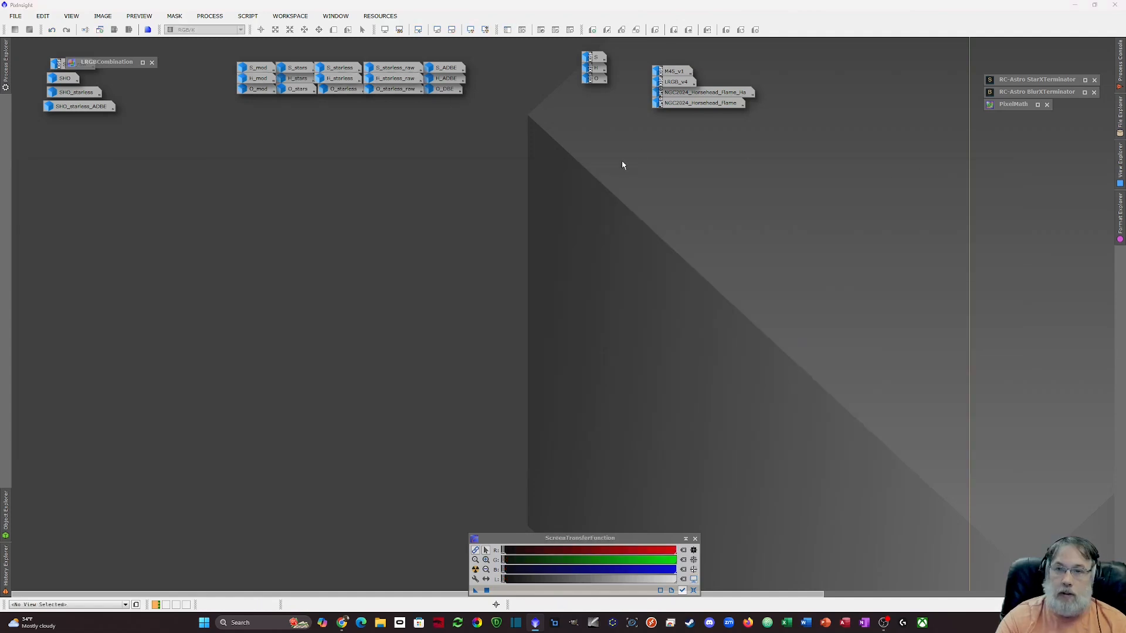
# Step: Open O_starless_raw, examine the residual bright-star pattern up to 1:2, and load the image in Blemish Blaster
pyautogui.doubleClick(396, 89)
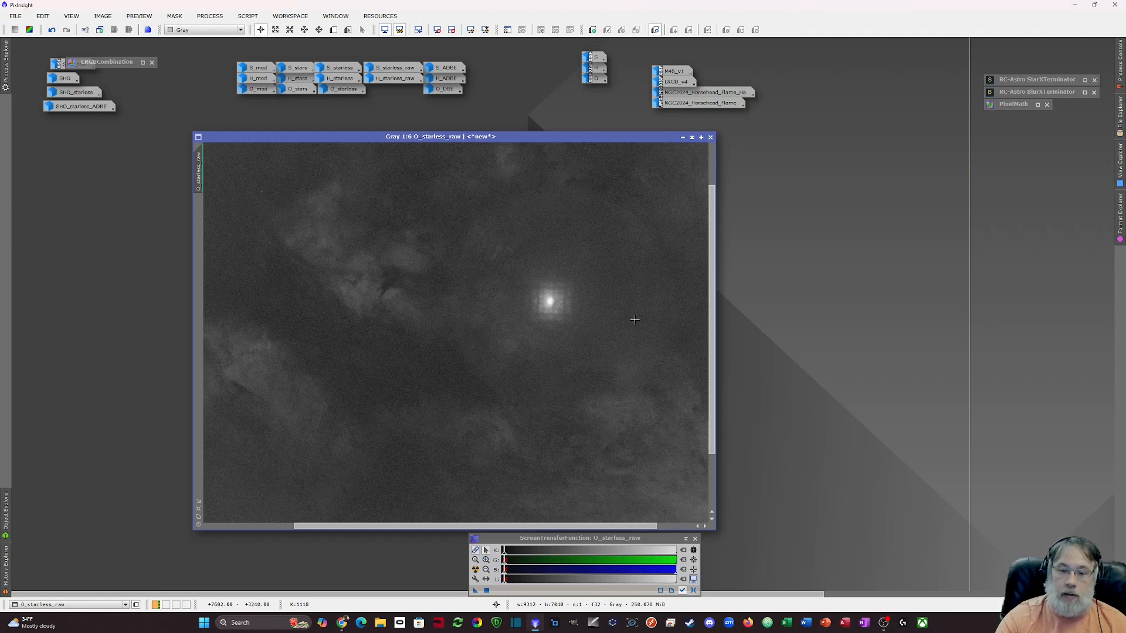
pyautogui.scroll(2, 582, 302)
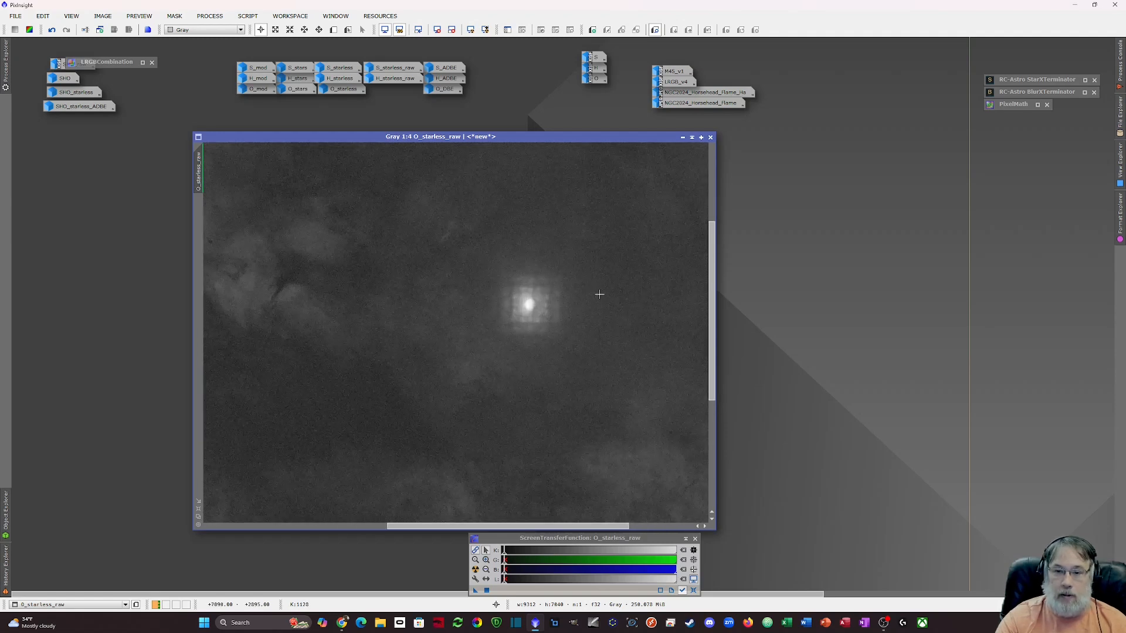
pyautogui.scroll(1, 592, 290)
pyautogui.scroll(-1, 590, 288)
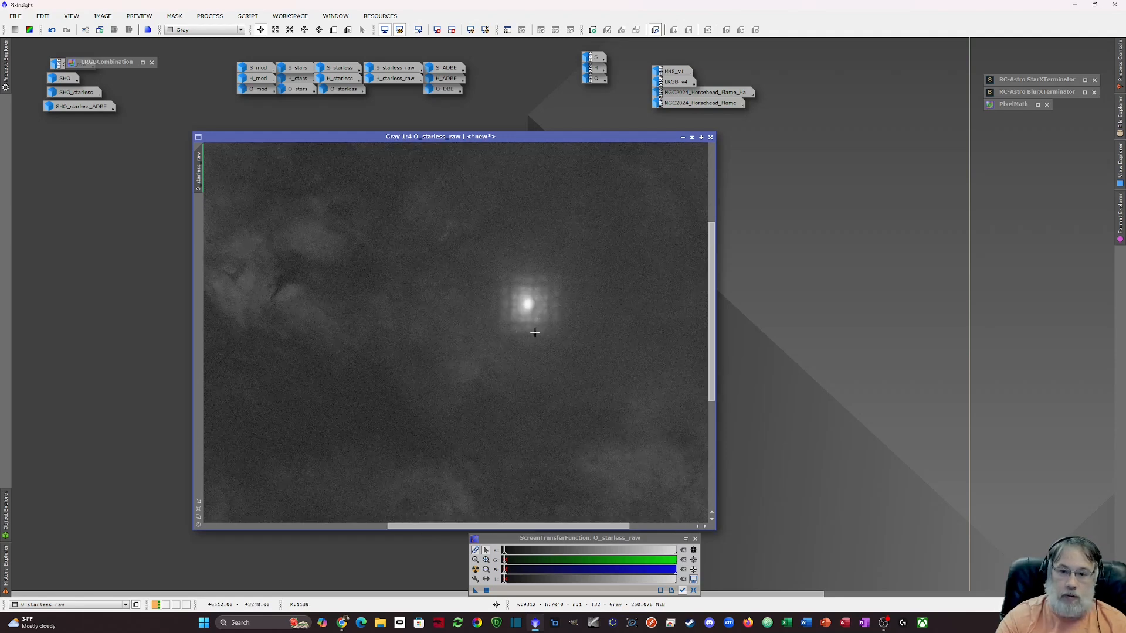
pyautogui.scroll(2, 543, 302)
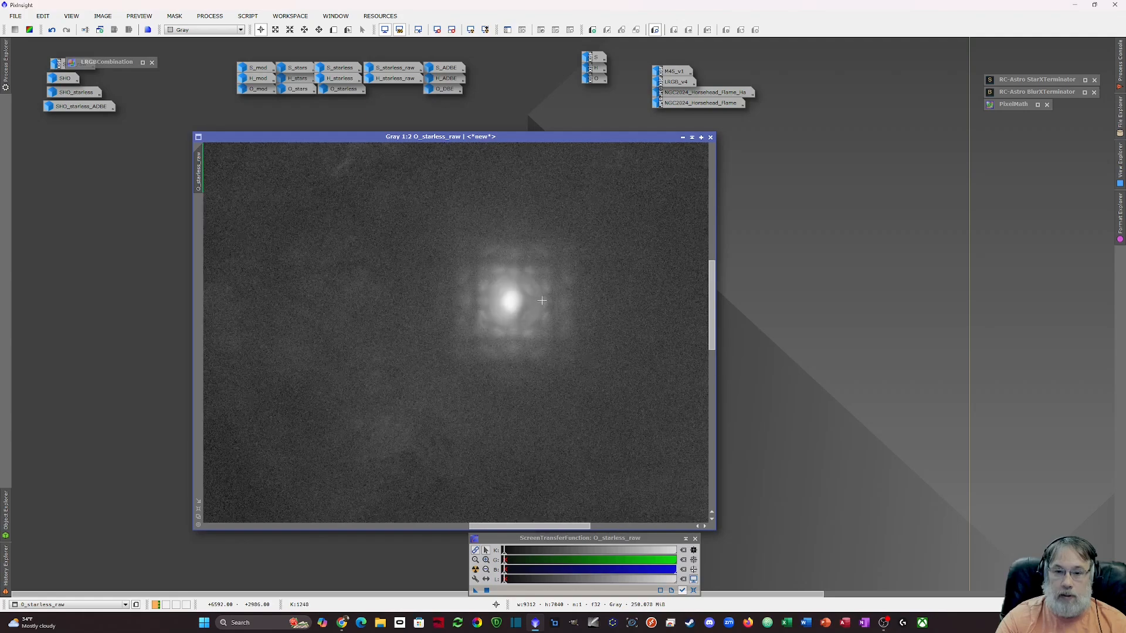
pyautogui.scroll(-1, 542, 300)
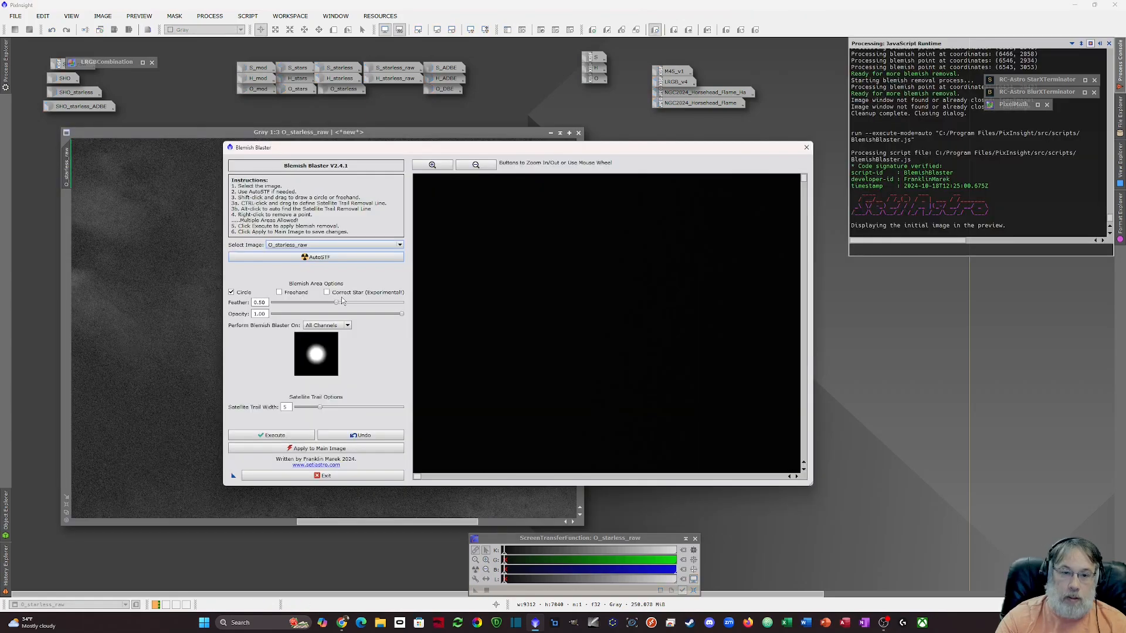
# Step: Set the feather to 0.30, auto-stretch the O_starless_raw preview, and frame the bright-star residue in it
pyautogui.moveTo(336, 303); pyautogui.dragTo(315, 303)
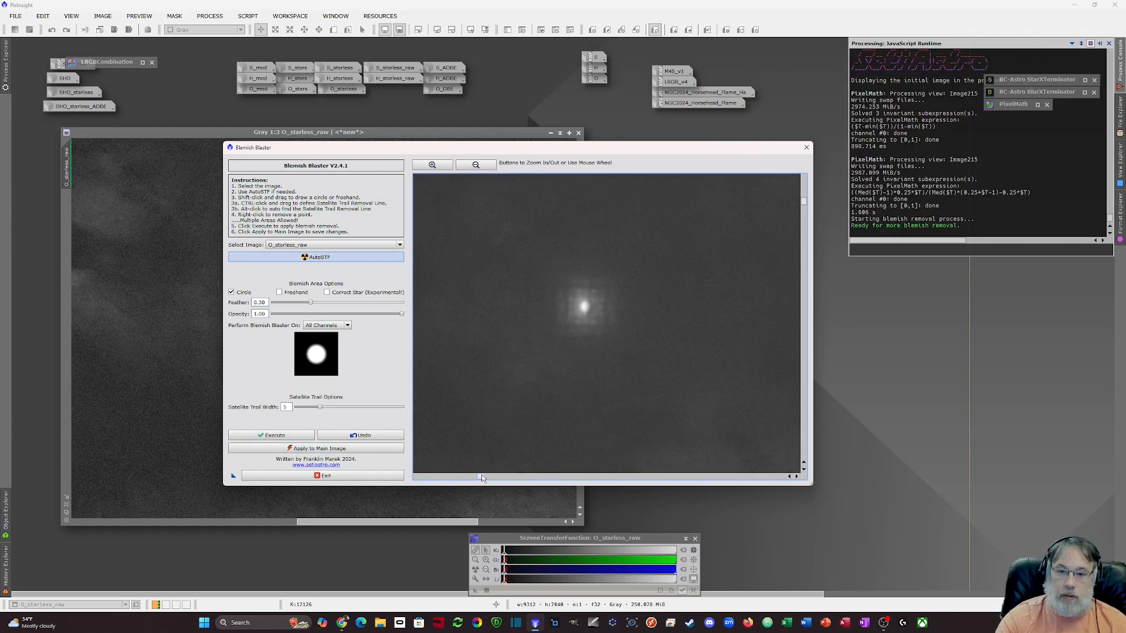
pyautogui.click(432, 165)
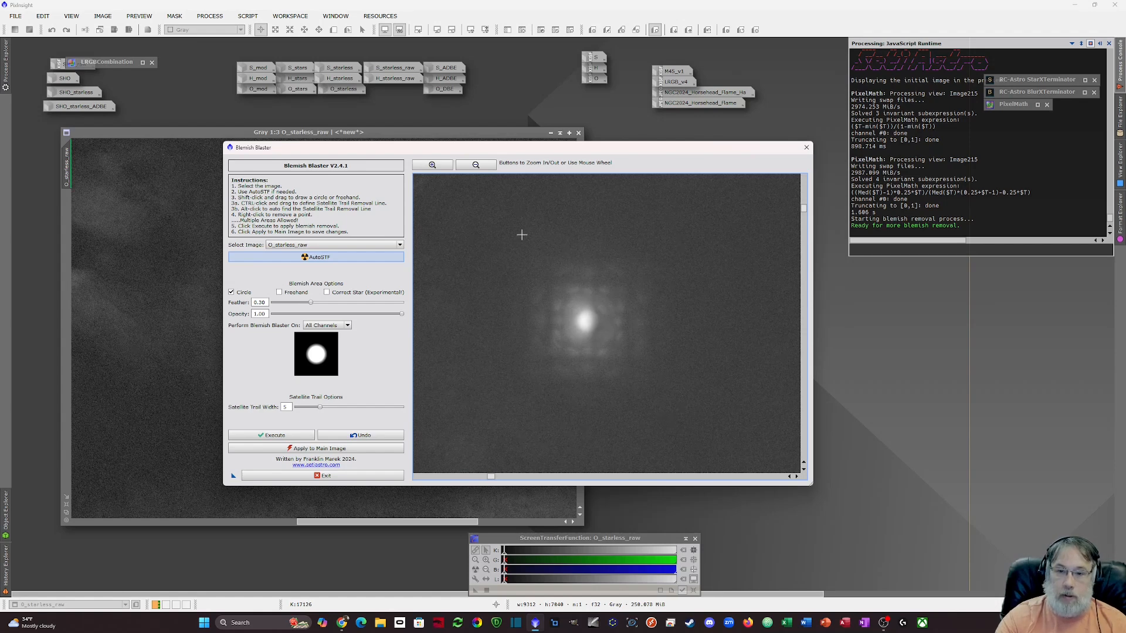
pyautogui.click(476, 166)
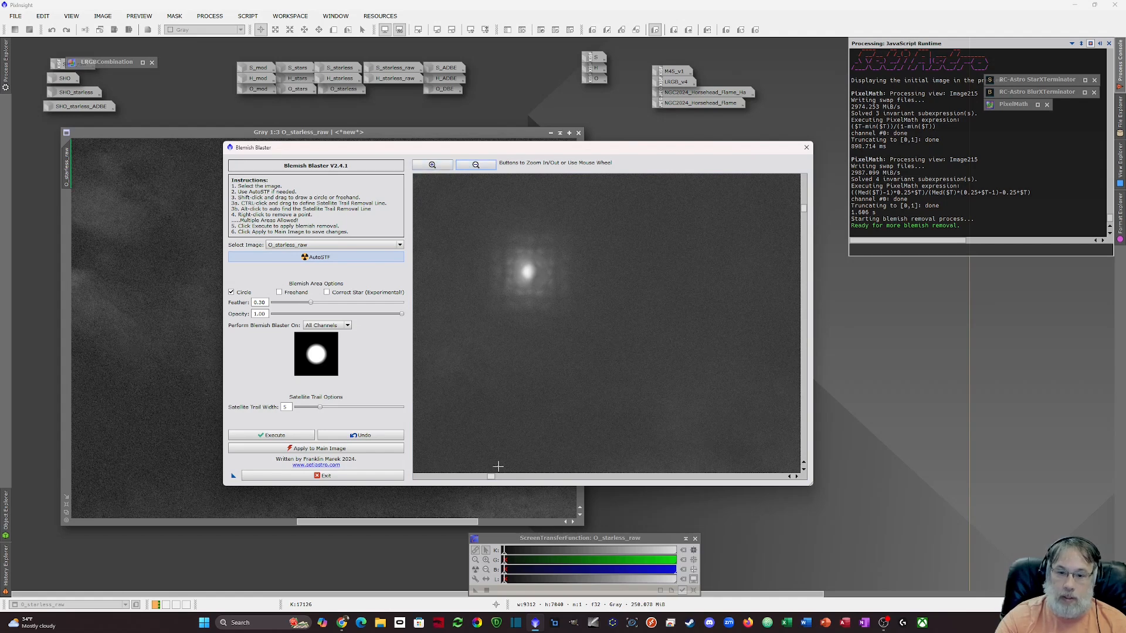
pyautogui.moveTo(491, 478); pyautogui.dragTo(484, 478)
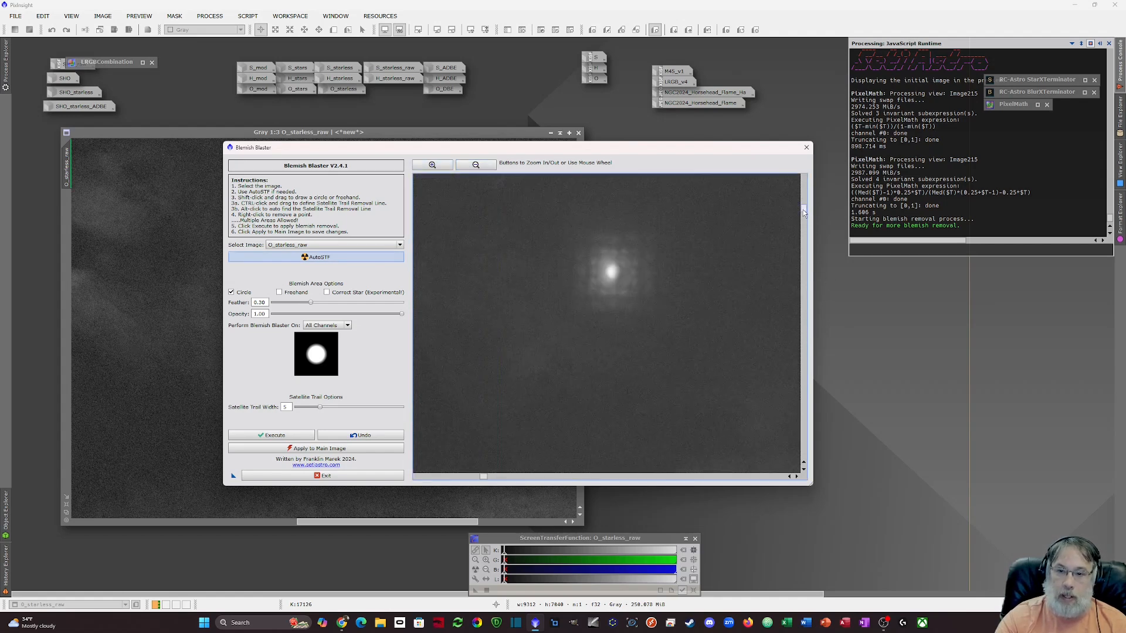
pyautogui.moveTo(803, 211); pyautogui.dragTo(803, 203)
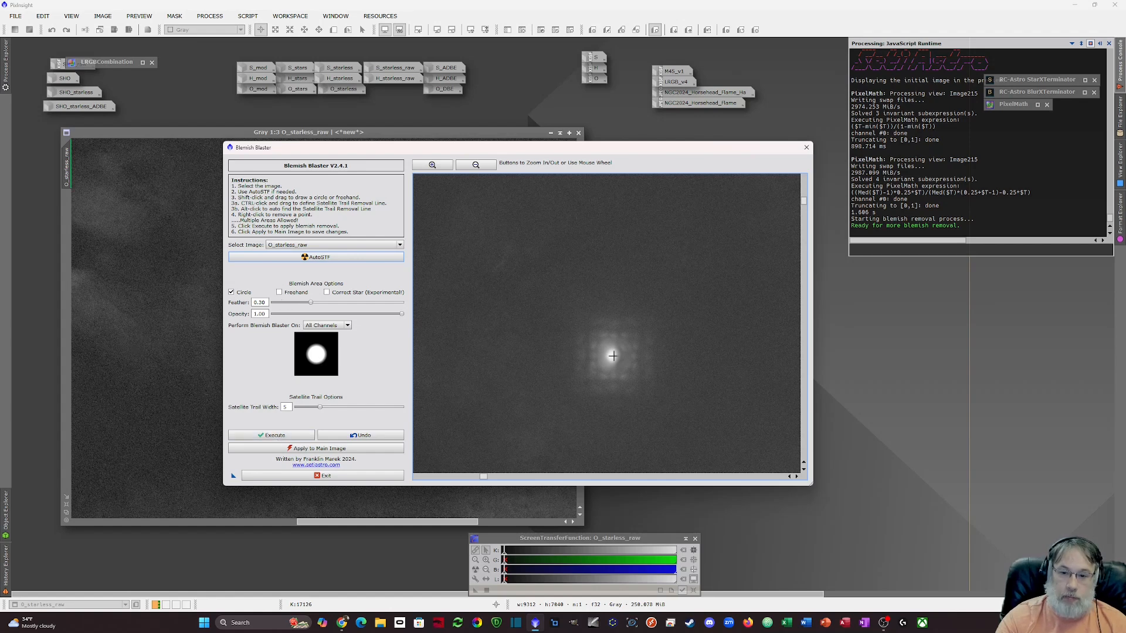
# Step: Try removing the star residue in O_starless_raw with one circle enclosing the whole pattern, and undo that removal
pyautogui.moveTo(613, 355); pyautogui.dragTo(663, 397)
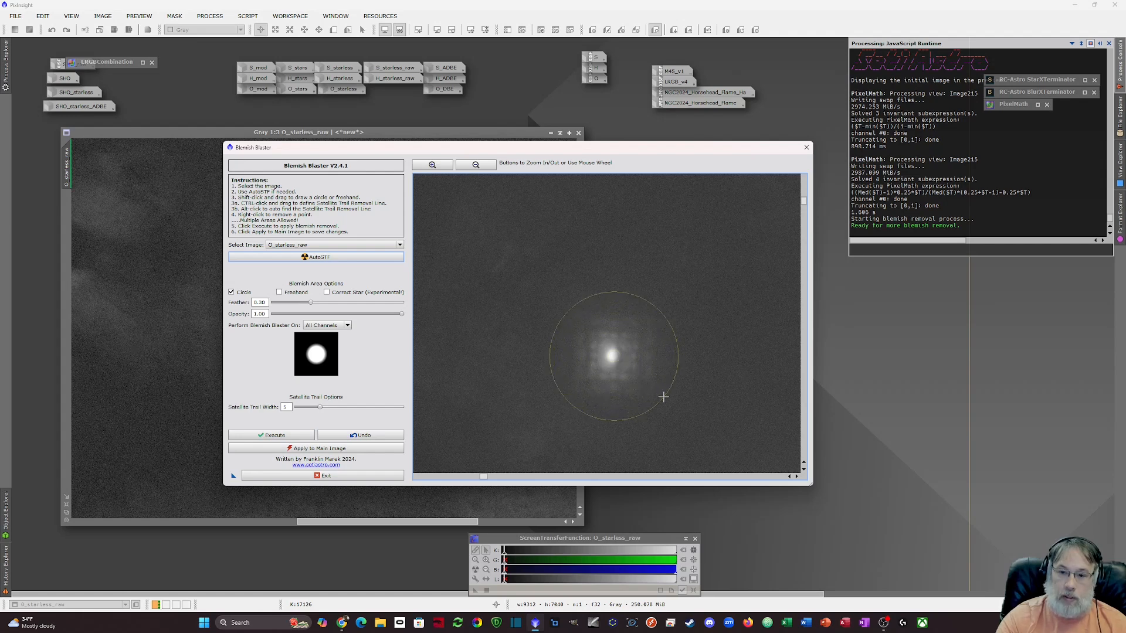
pyautogui.moveTo(663, 397); pyautogui.dragTo(663, 397)
pyautogui.click(275, 435)
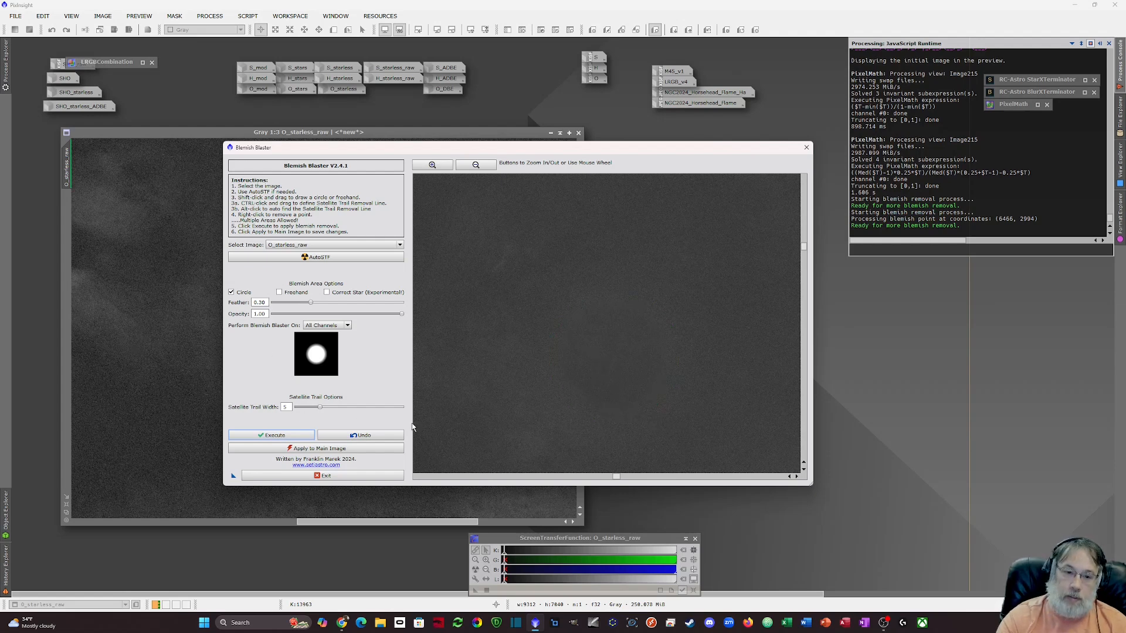
pyautogui.click(375, 437)
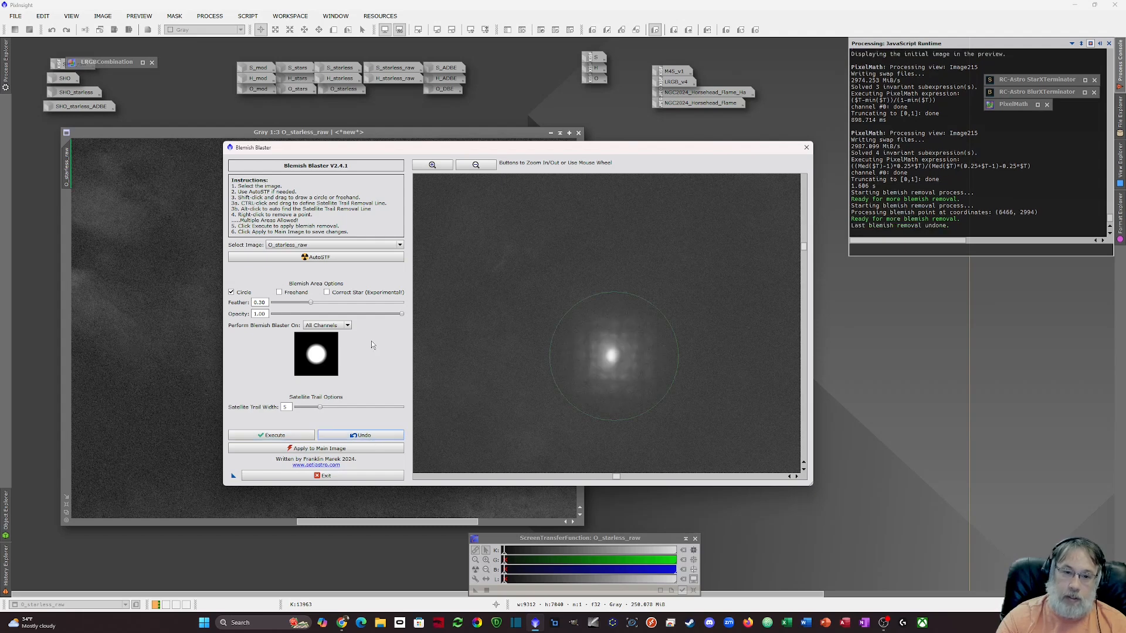
# Step: Try removing the star residue in the O_starless_raw preview with opacity 0.75 and feather 0.40 inside the existing circle
pyautogui.moveTo(400, 315); pyautogui.dragTo(369, 316)
pyautogui.moveTo(311, 302); pyautogui.dragTo(322, 306)
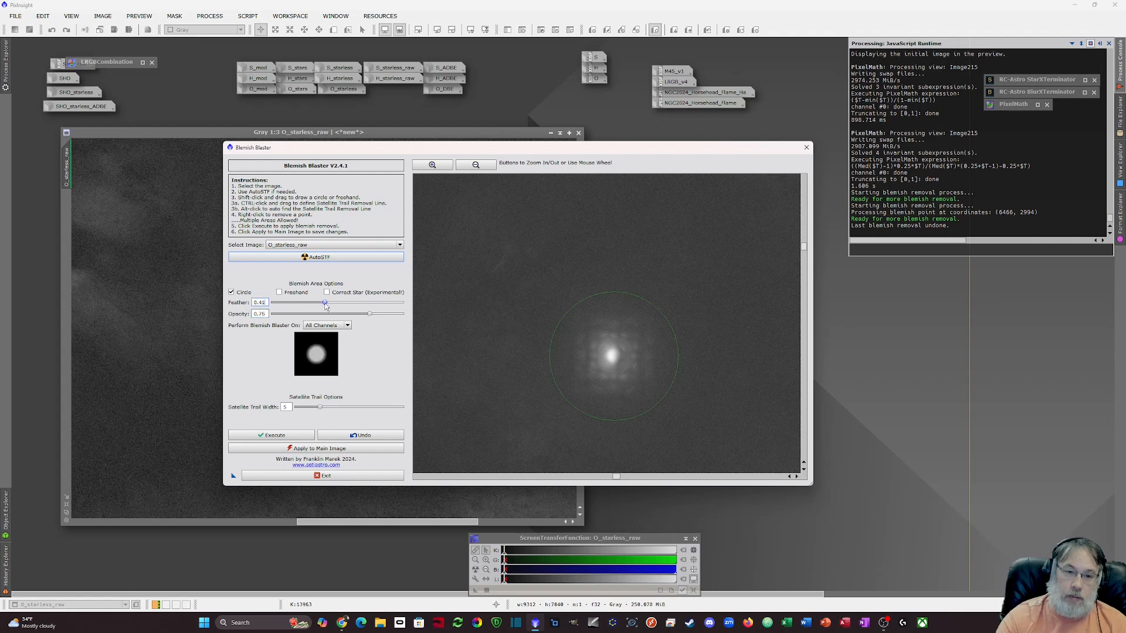
pyautogui.click(272, 436)
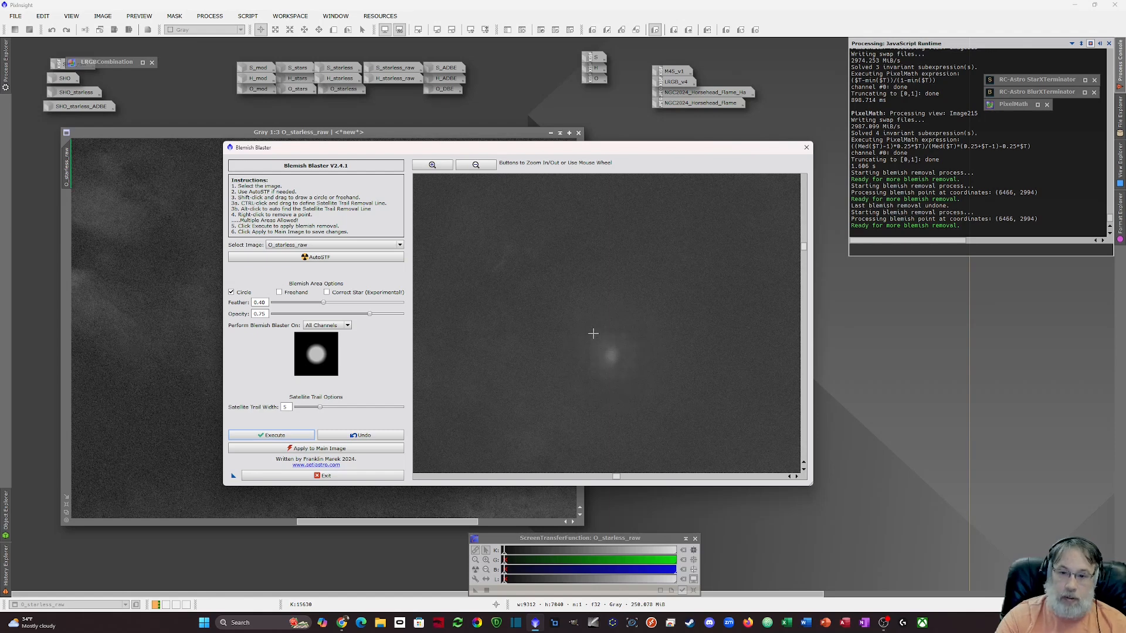
# Step: Remove the remaining glow in the preview with four overlapping circles meeting at the star core, and close Blemish Blaster without applying
pyautogui.moveTo(593, 333); pyautogui.dragTo(611, 356)
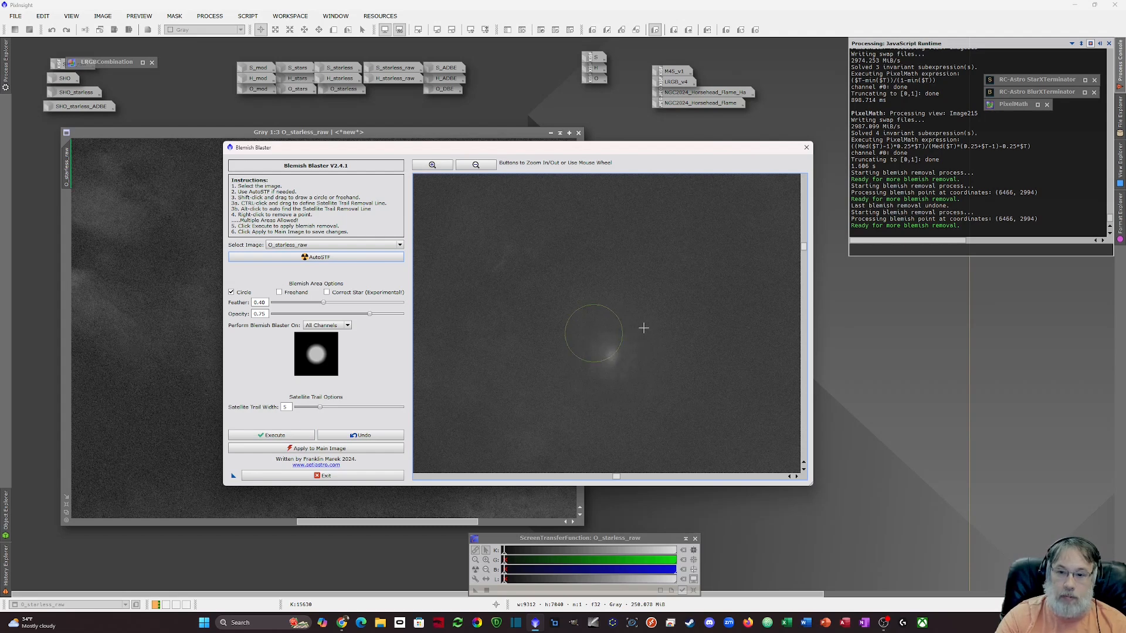
pyautogui.moveTo(643, 328); pyautogui.dragTo(614, 359)
pyautogui.moveTo(630, 380); pyautogui.dragTo(611, 357)
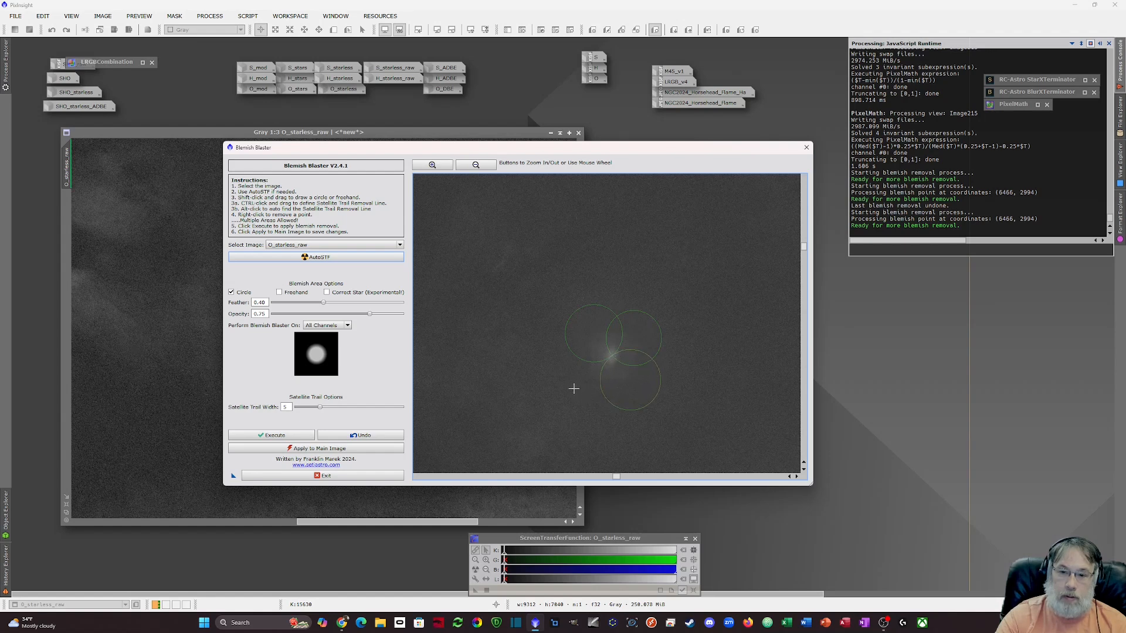
pyautogui.moveTo(584, 379); pyautogui.dragTo(611, 358)
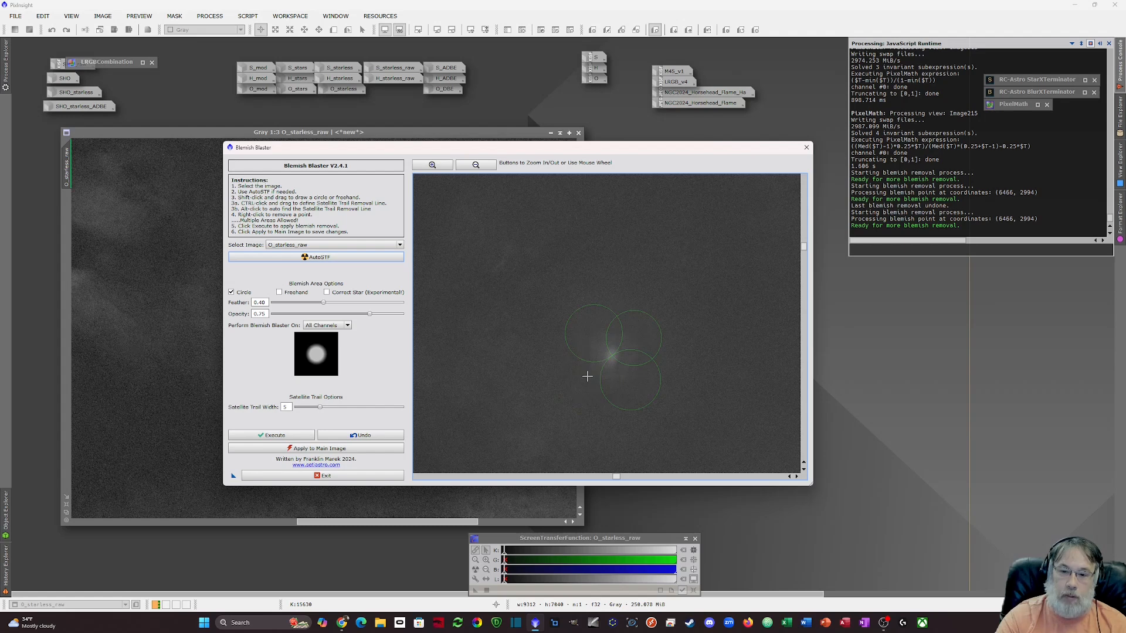
pyautogui.moveTo(589, 375); pyautogui.dragTo(614, 359)
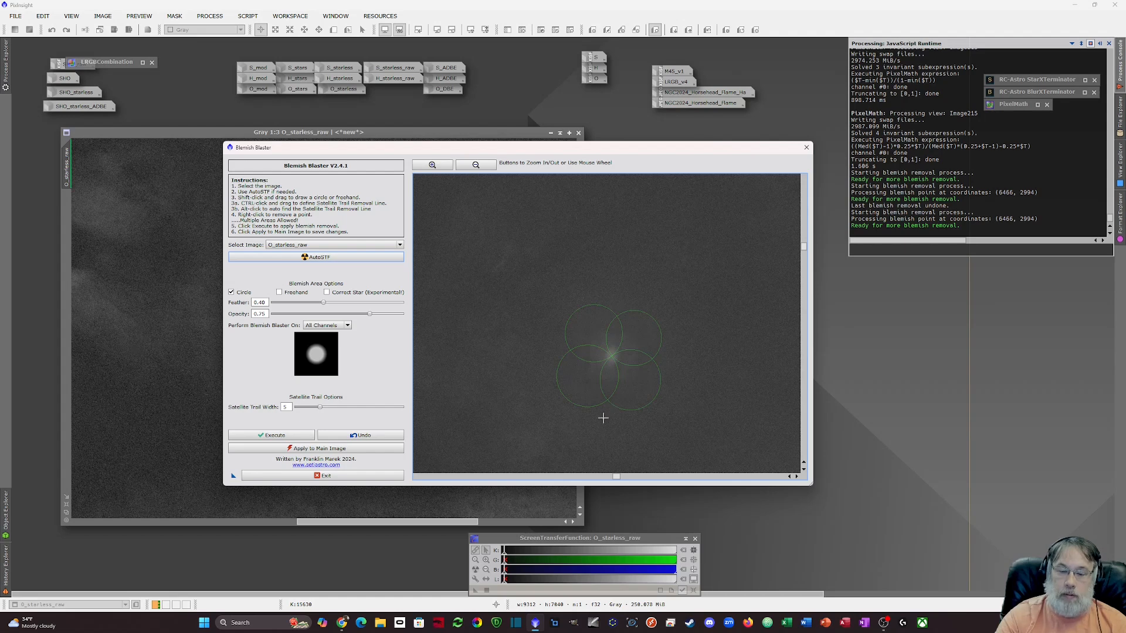
pyautogui.click(286, 437)
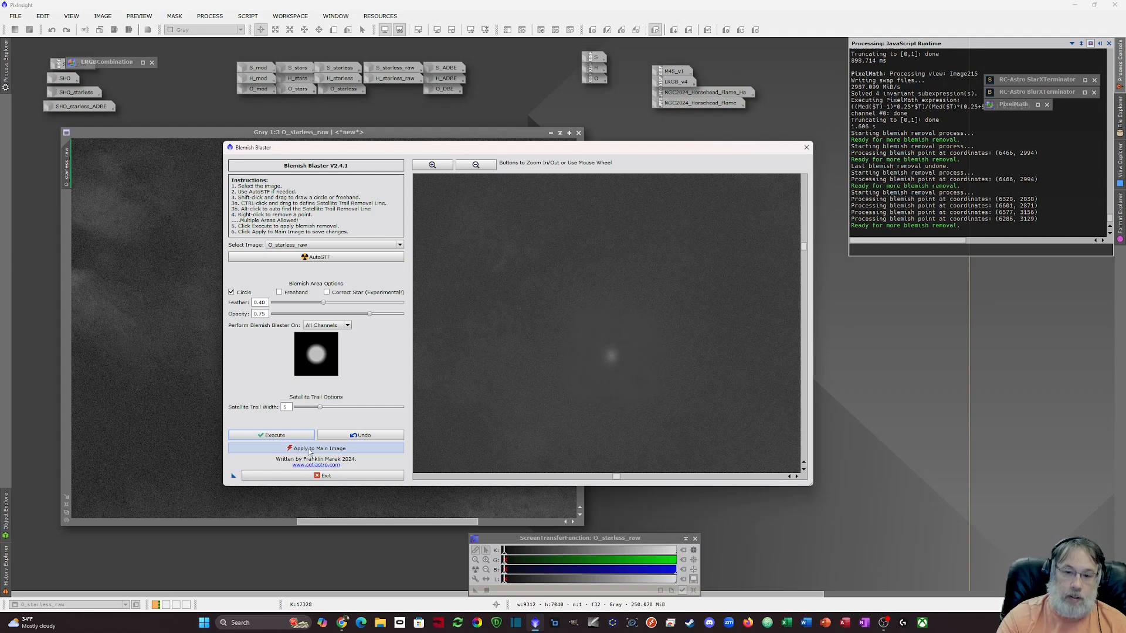
pyautogui.click(807, 147)
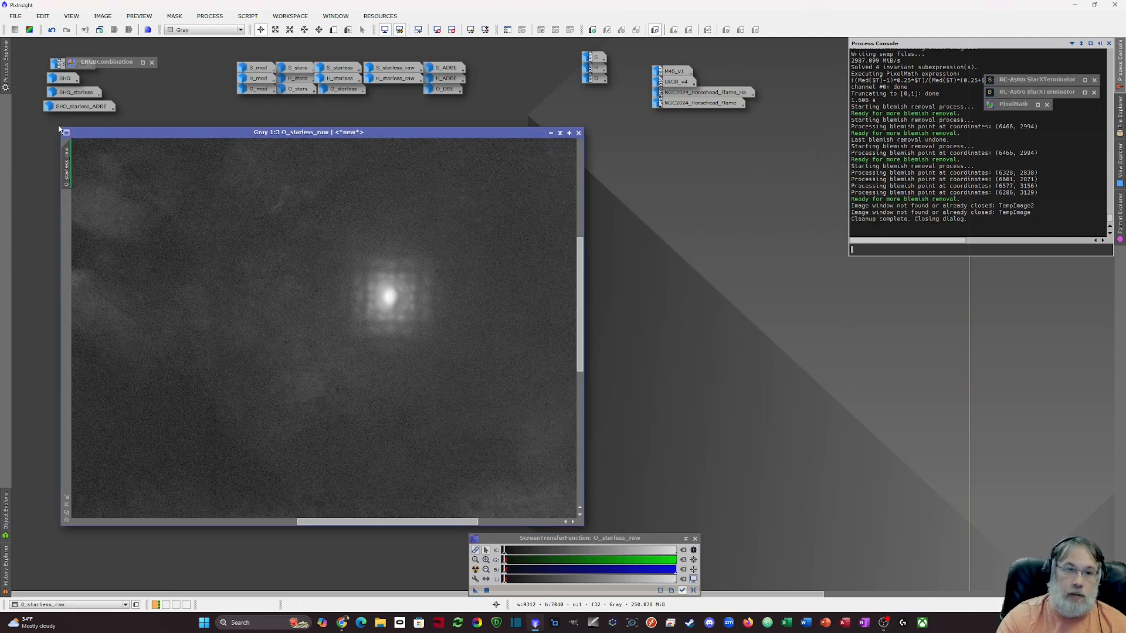
# Step: Shrink the O_starless_raw window around the centered star residue and line it up beside O_mod and O_starless
pyautogui.moveTo(60, 126); pyautogui.dragTo(246, 194)
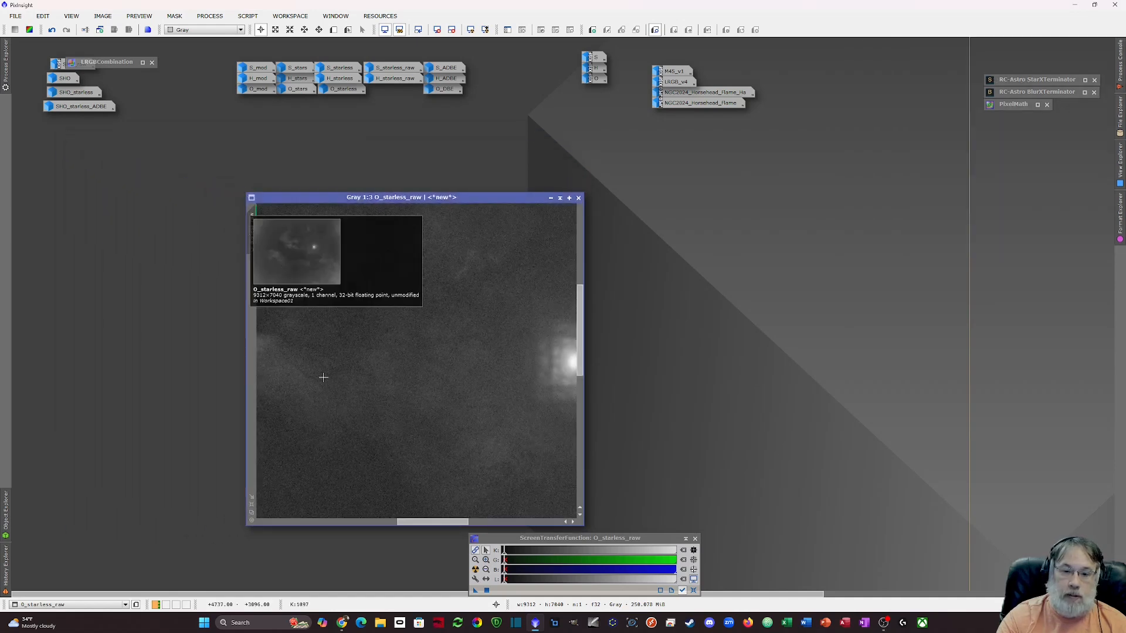
pyautogui.moveTo(426, 524); pyautogui.dragTo(457, 523)
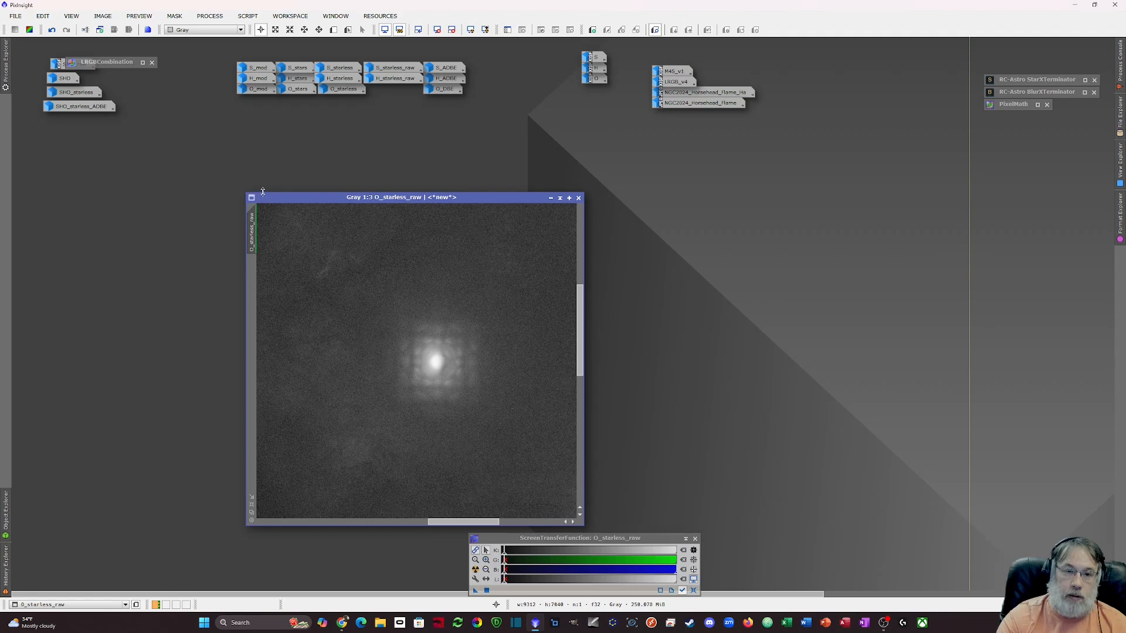
pyautogui.moveTo(263, 192); pyautogui.dragTo(268, 217)
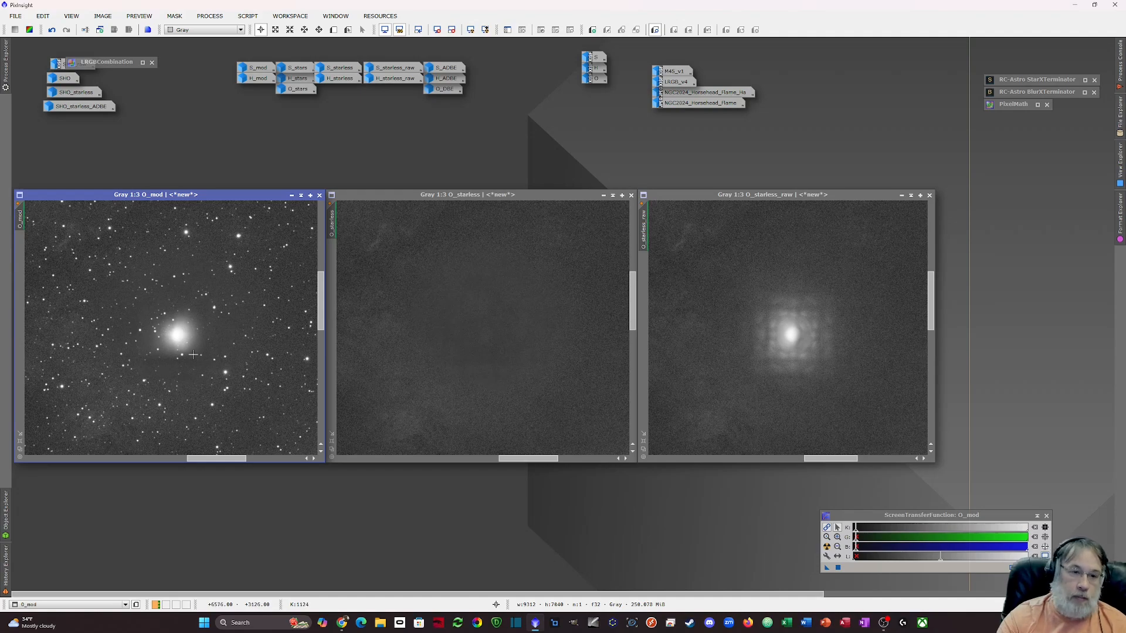
# Step: Compare the star area across O_mod, O_starless and O_starless_raw at 1:4 and 1:10, and minimize the three images
pyautogui.scroll(-5, 196, 326)
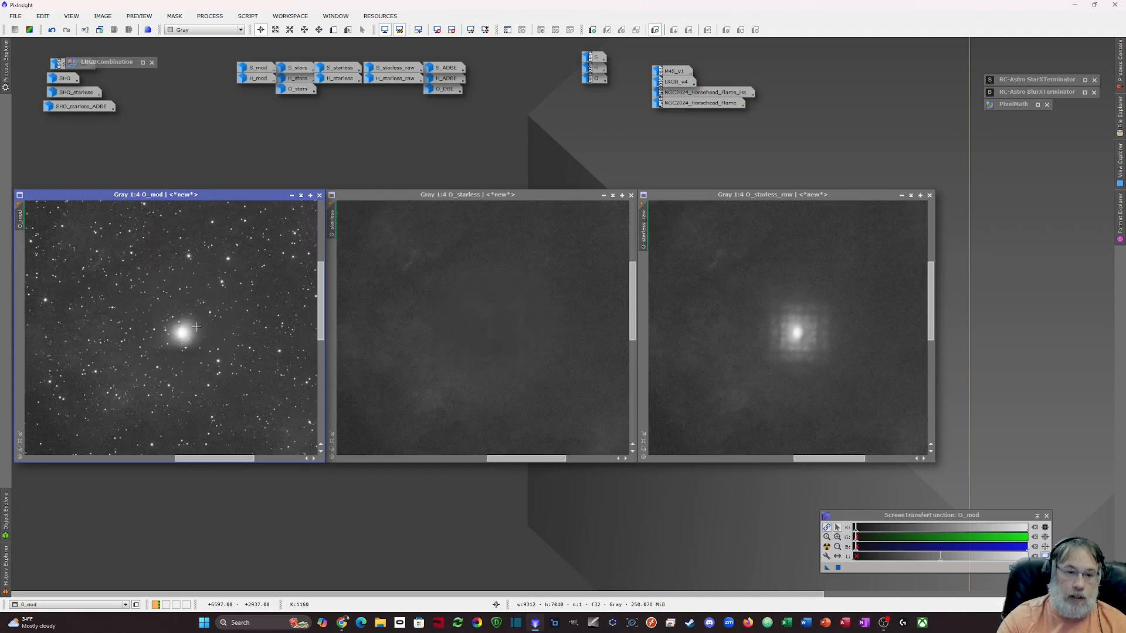
pyautogui.scroll(-2, 196, 327)
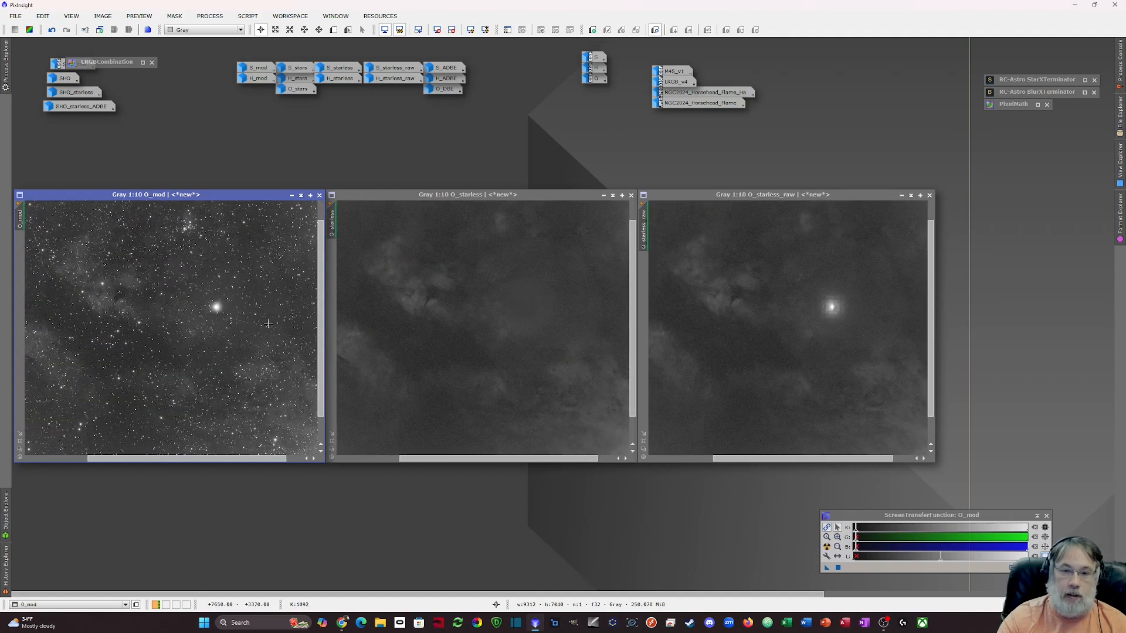
pyautogui.click(292, 195)
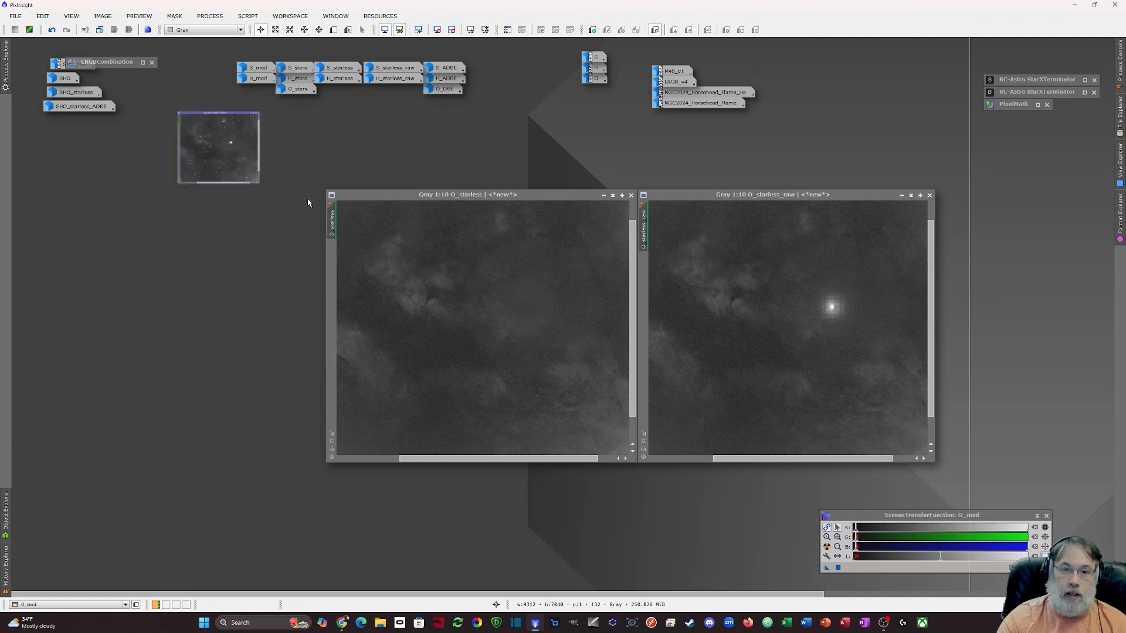
pyautogui.click(604, 195)
pyautogui.click(901, 195)
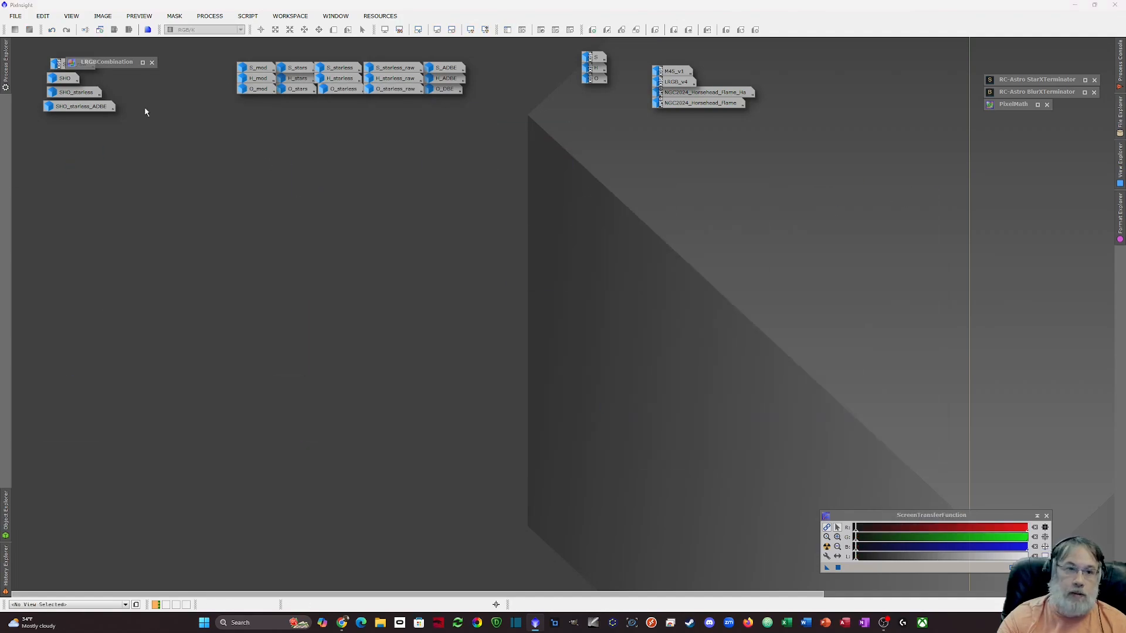
# Step: Open the SHO image, examine the bright star and its nearby nebulosity at 1:2 and 1:3, and minimize it
pyautogui.doubleClick(59, 82)
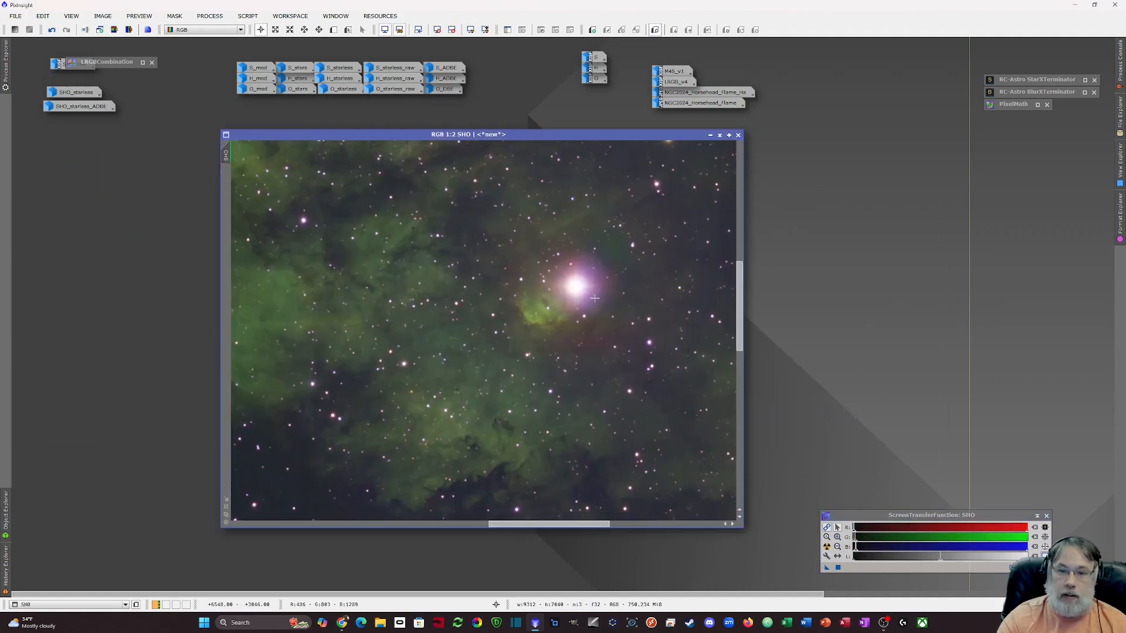
pyautogui.scroll(-2, 608, 283)
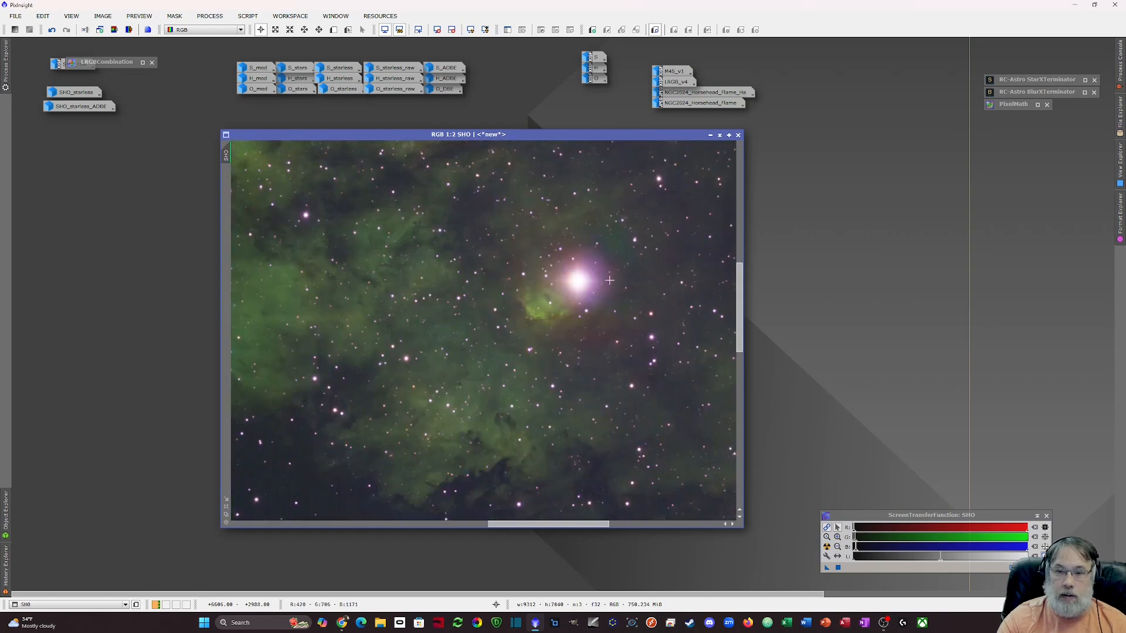
pyautogui.scroll(-1, 611, 281)
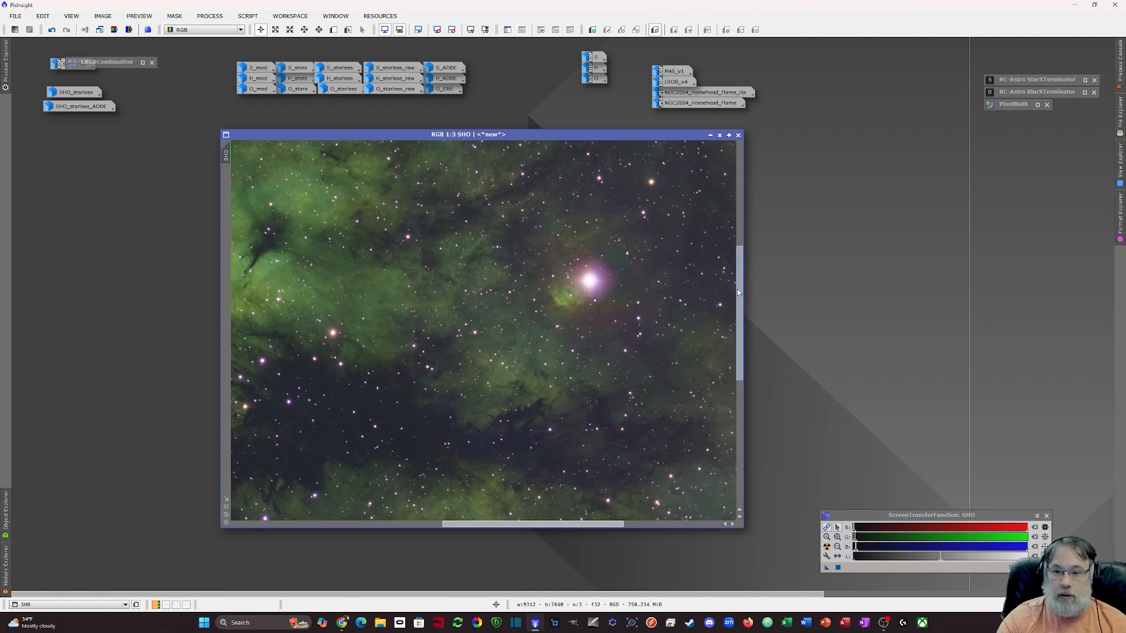
pyautogui.moveTo(739, 287); pyautogui.dragTo(739, 282)
pyautogui.moveTo(469, 529); pyautogui.dragTo(486, 529)
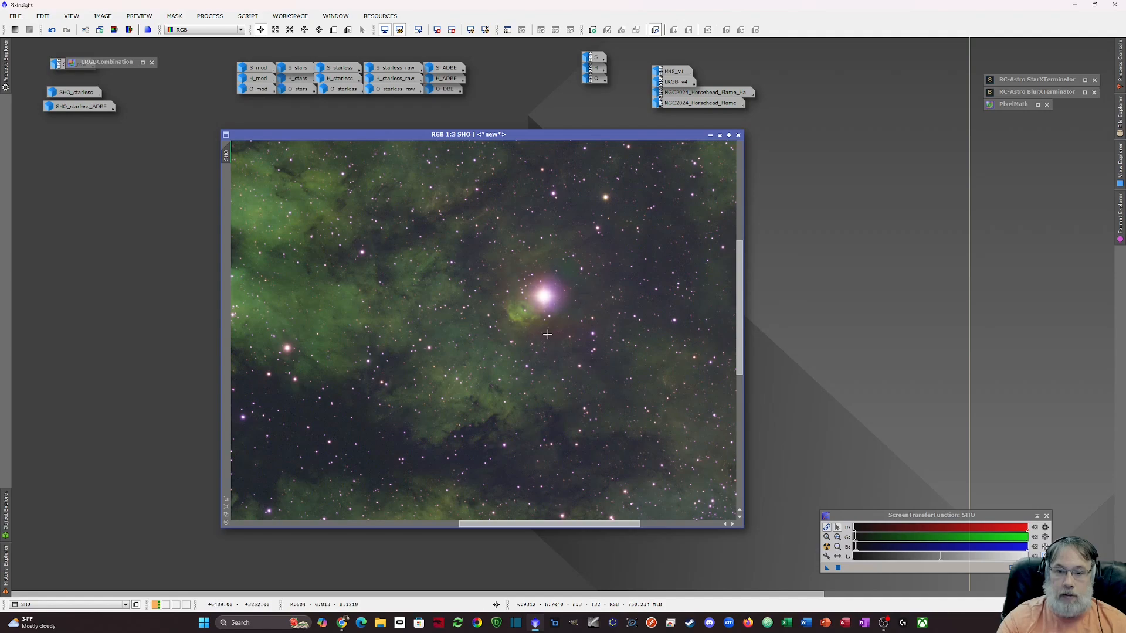
pyautogui.click(711, 137)
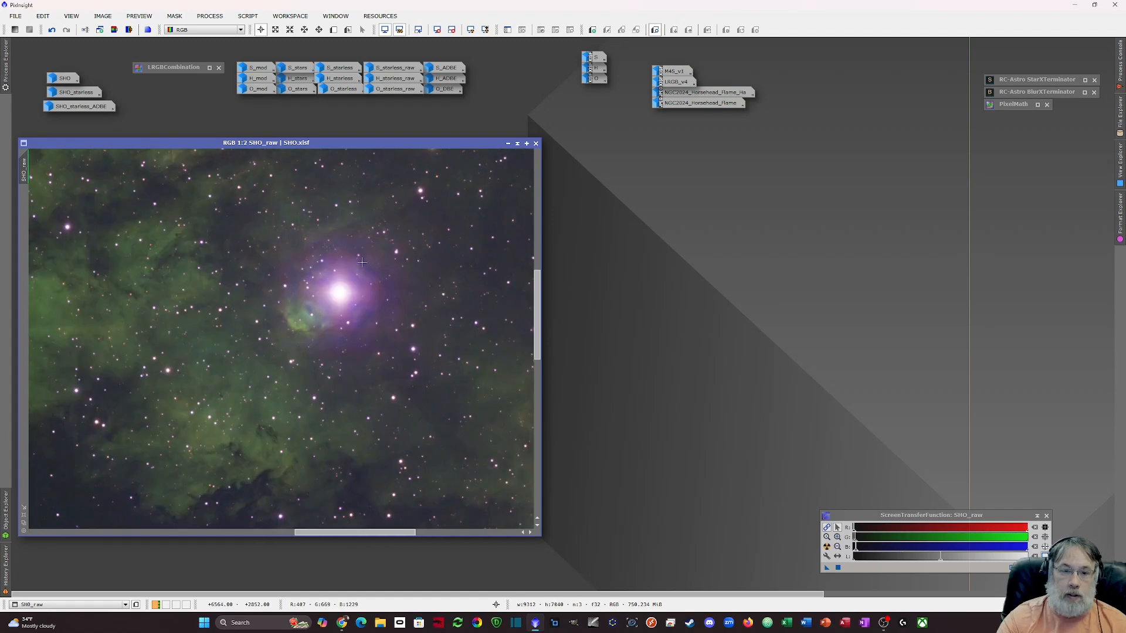
# Step: Examine the bright-star halo in SHO_raw at 1:1 and 1:2
pyautogui.scroll(1, 362, 262)
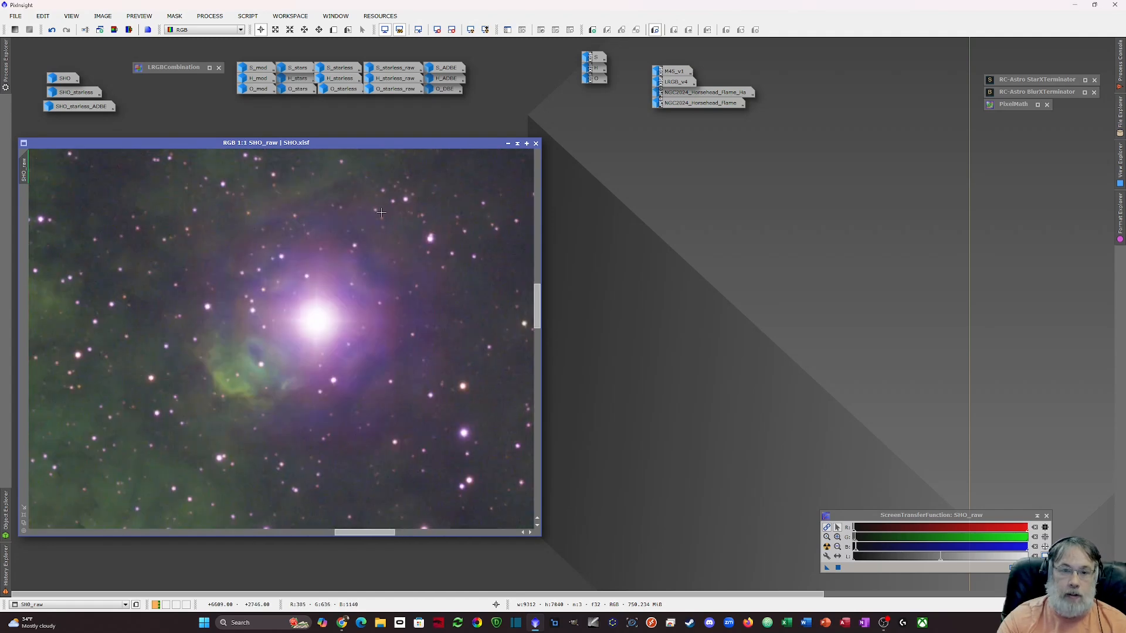
pyautogui.scroll(-1, 379, 235)
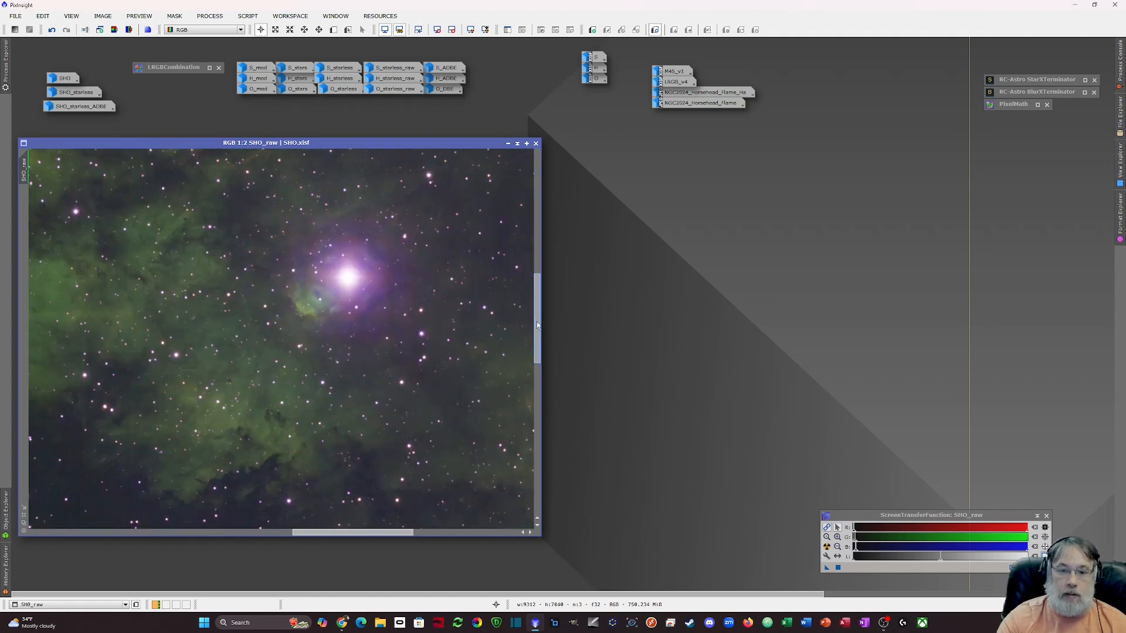
pyautogui.moveTo(347, 533); pyautogui.dragTo(352, 532)
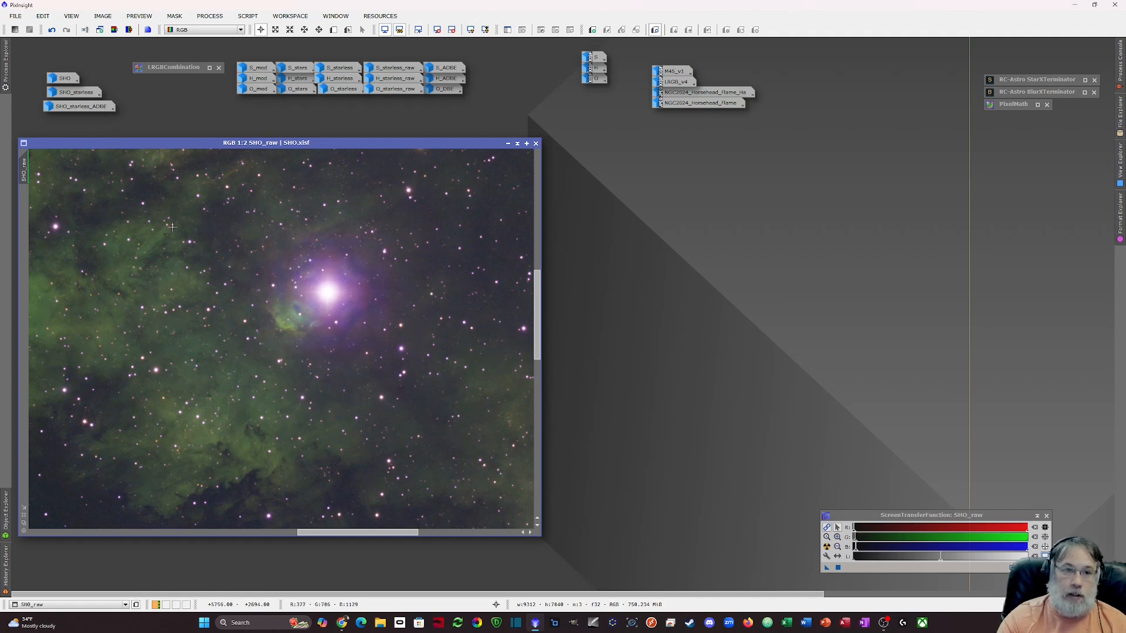
# Step: Open SHO beside SHO_raw, link the two views, and compare the bright-star area at 1:2
pyautogui.doubleClick(65, 78)
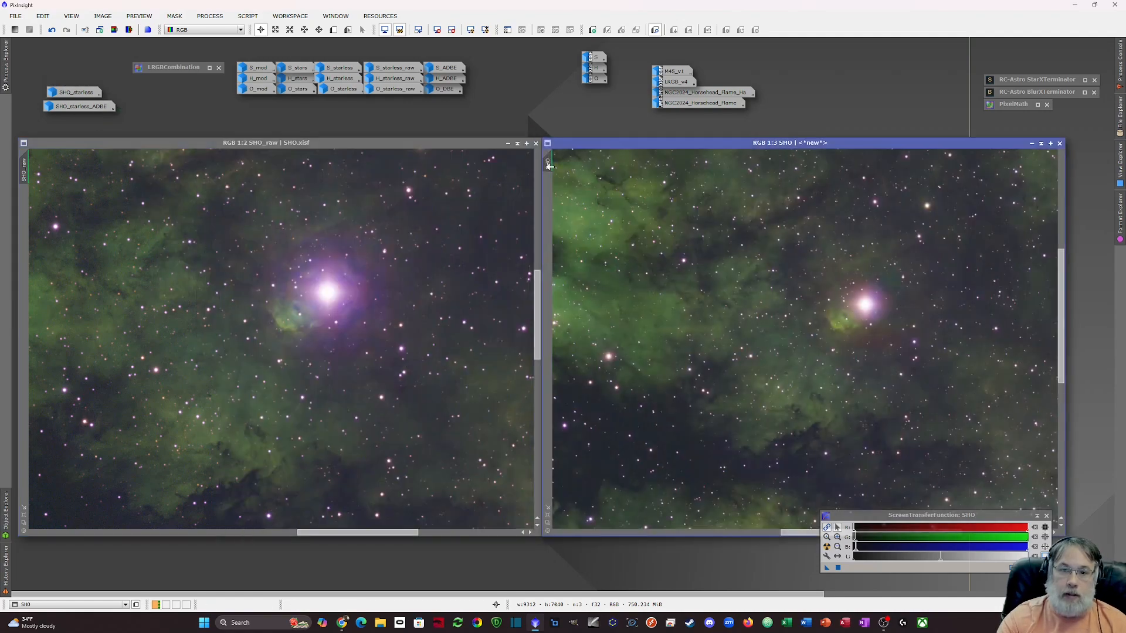
pyautogui.moveTo(549, 166)
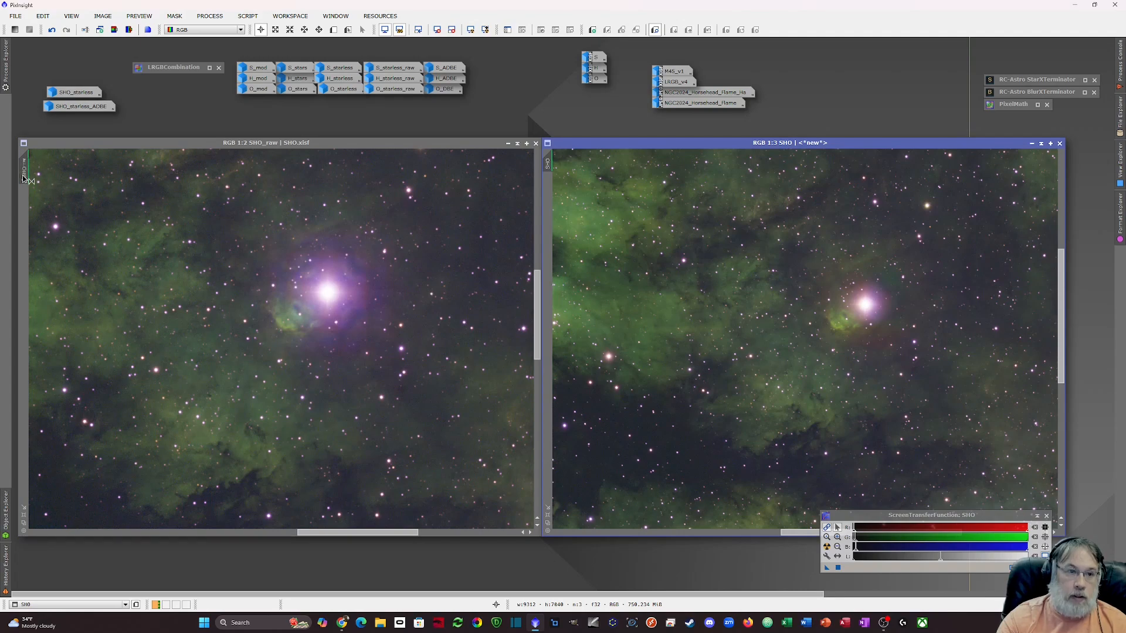
pyautogui.moveTo(24, 179); pyautogui.dragTo(446, 224)
pyautogui.scroll(2, 874, 305)
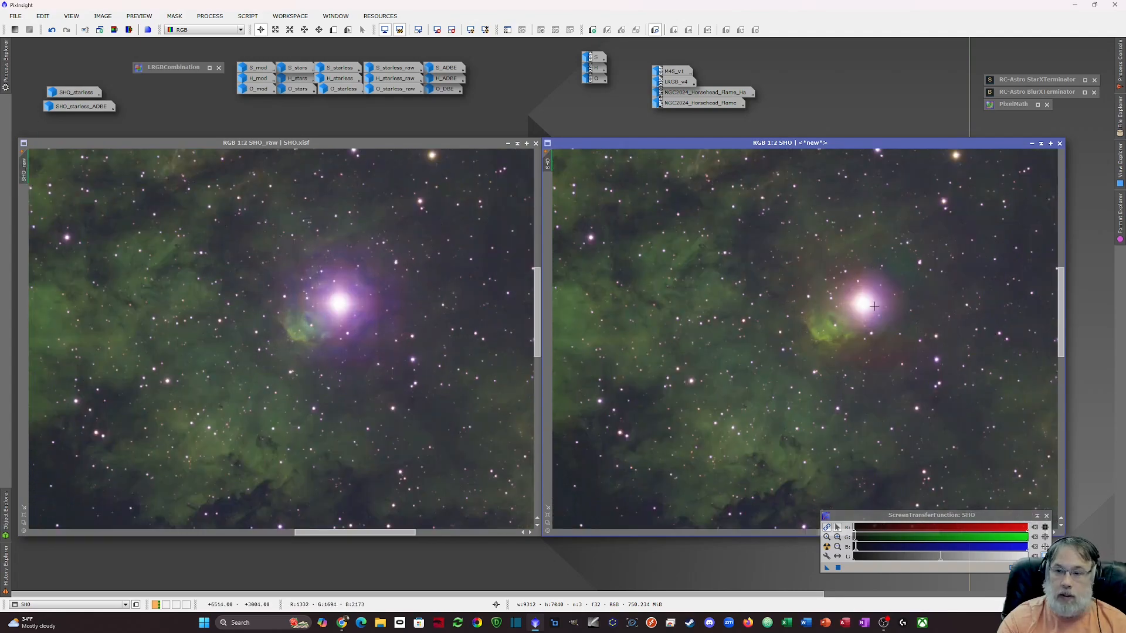